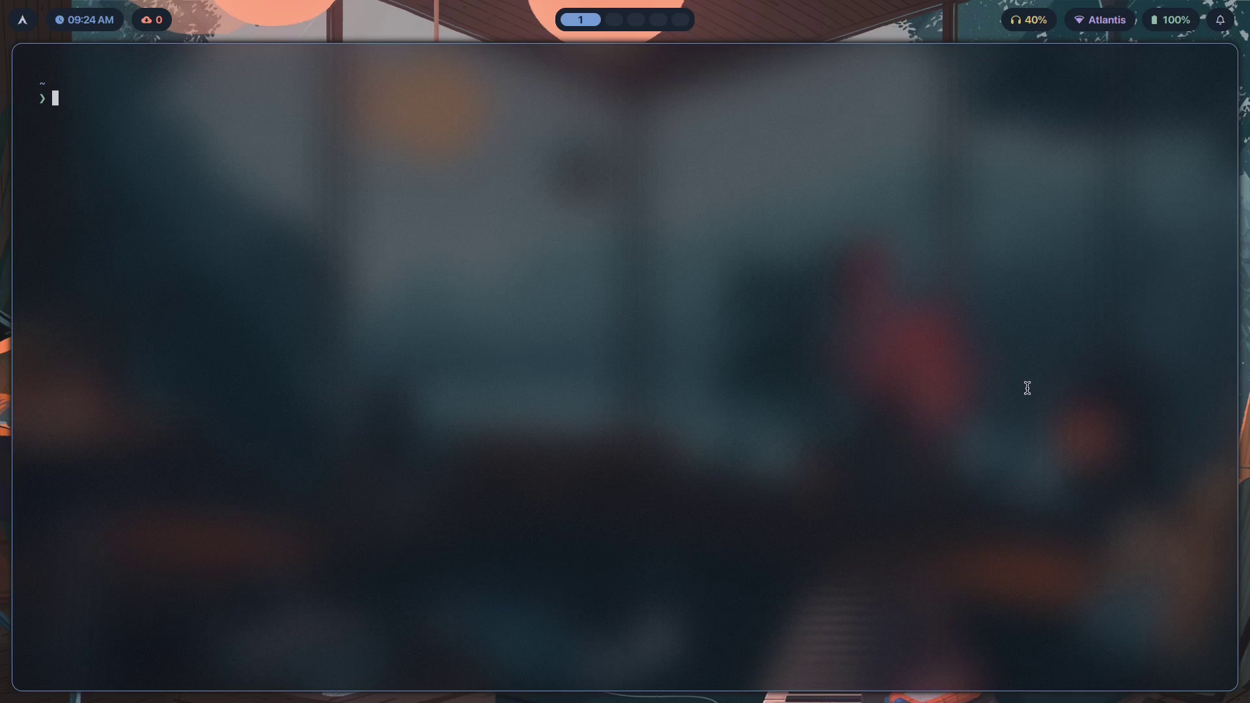
Step: Tile three terminal windows on workspace 1 with title bars shown, and check the overview of all workspaces before returning to workspace 1
key("super+Return")
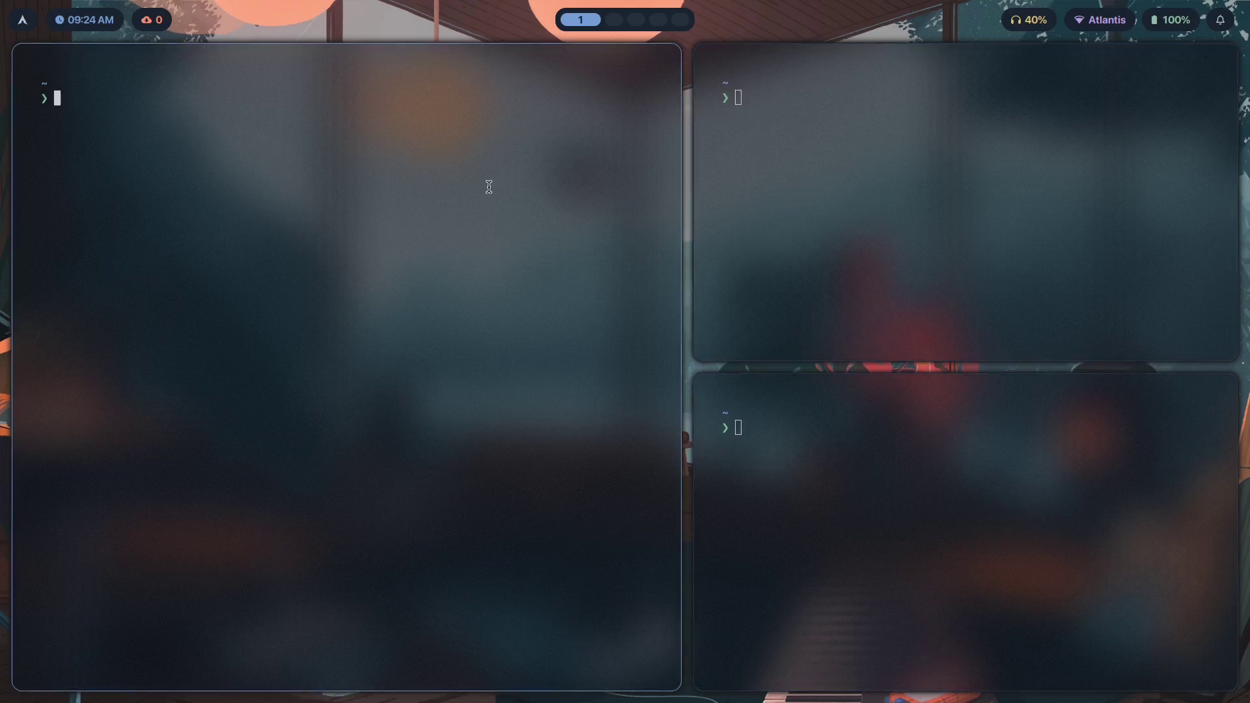
key("super+b")
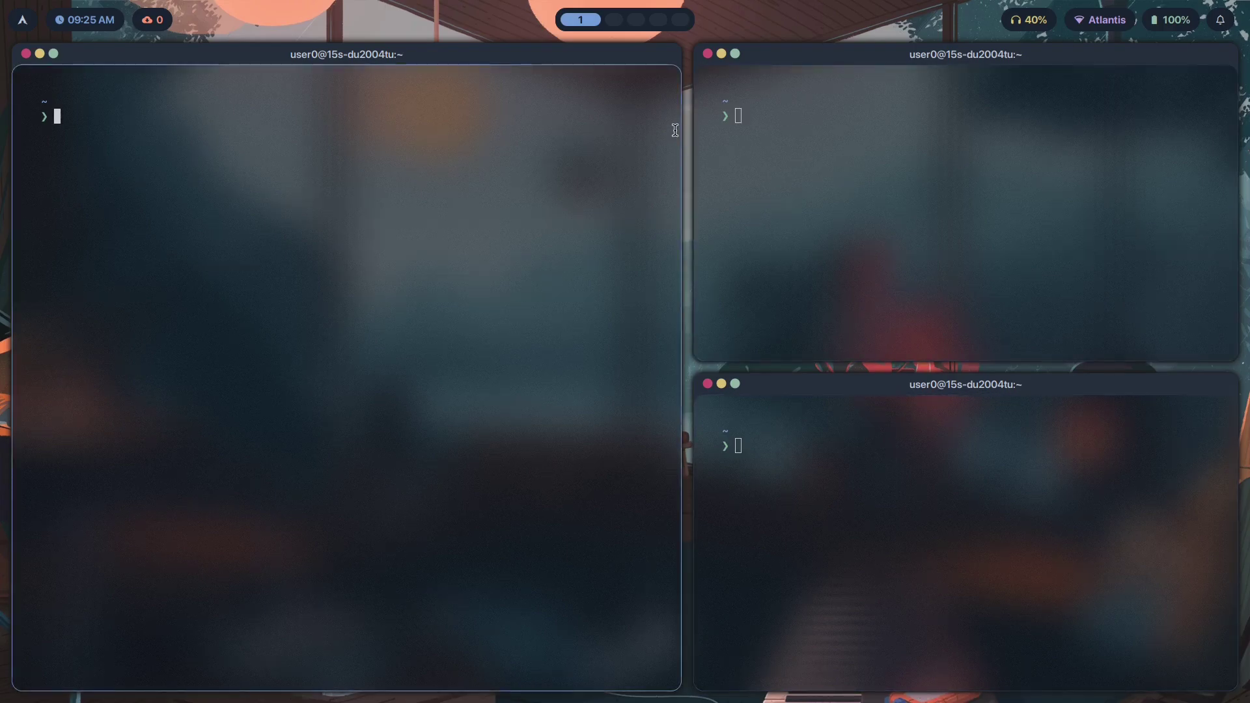
key("super+Tab")
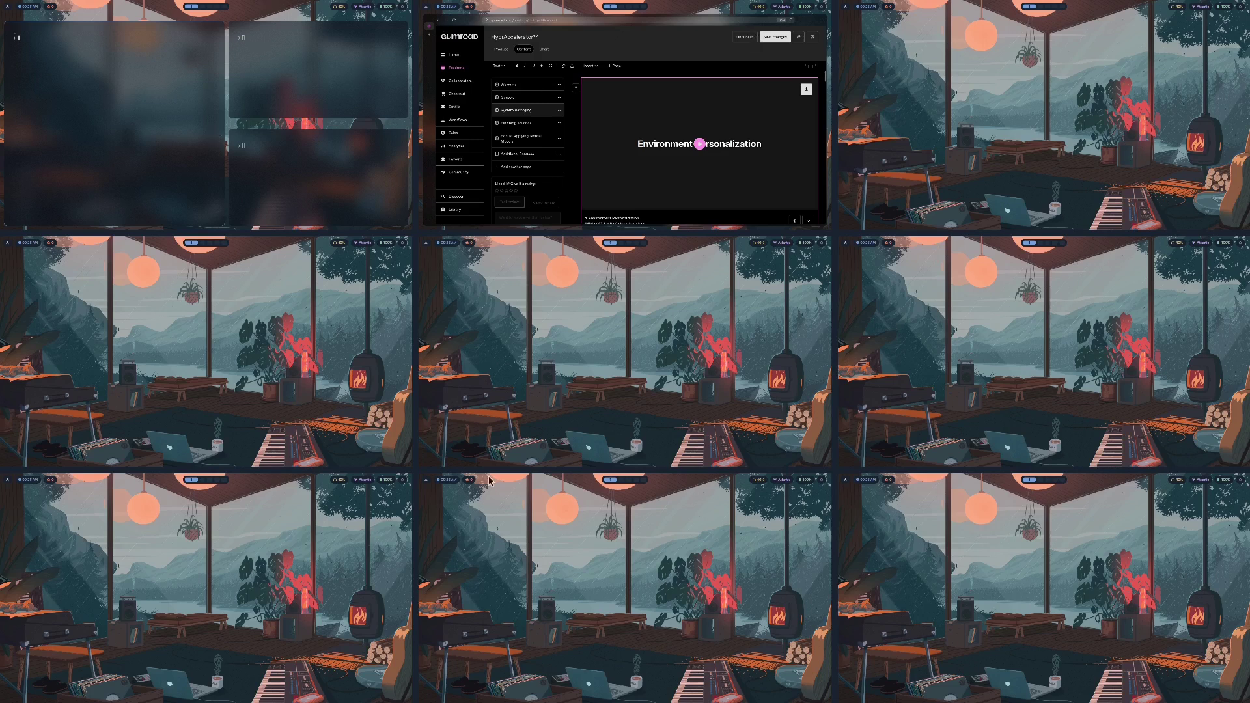
left_click(250, 116)
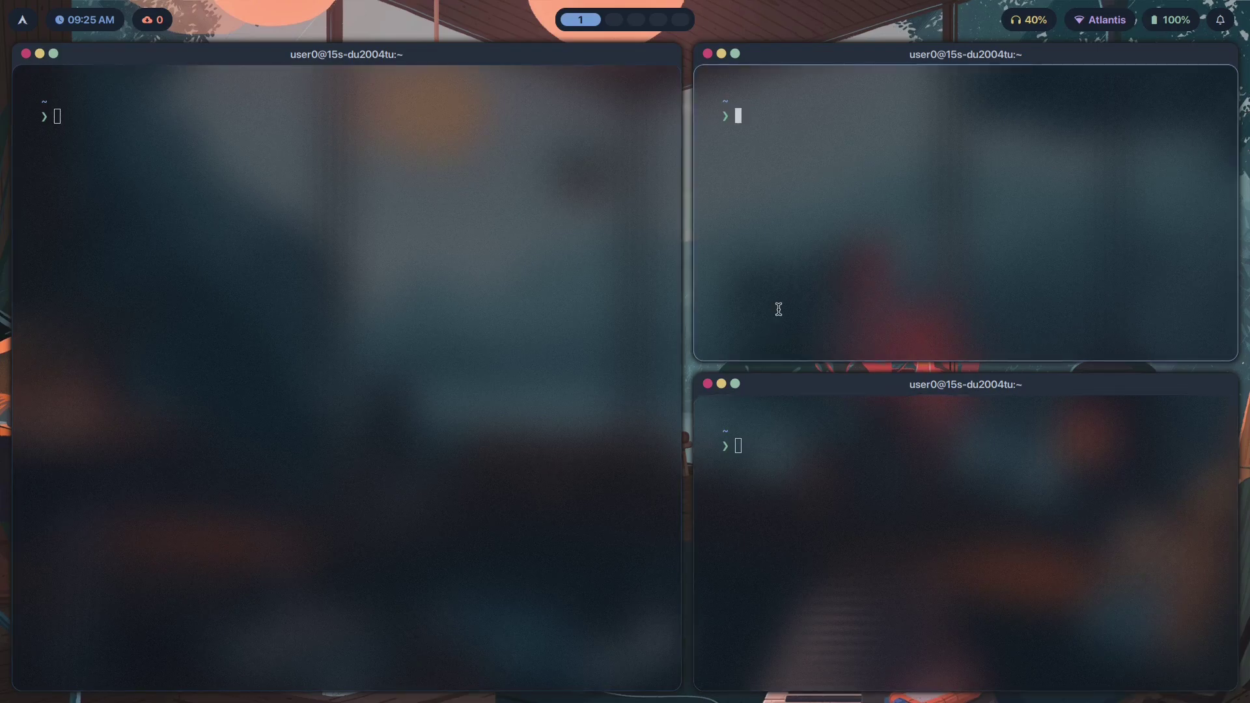
Step: Hide the window title bars and close all three terminal windows on workspace 1
key("super+b")
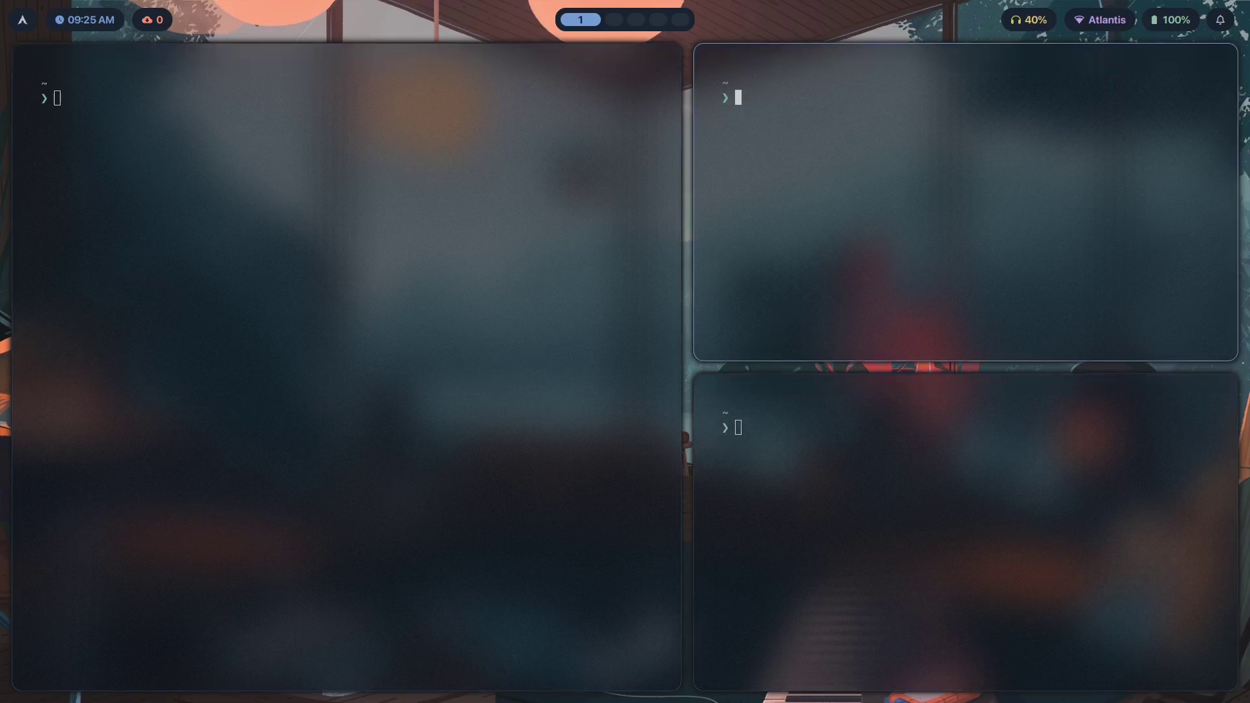
key("super+q")
key("super+q")
key("super+q")
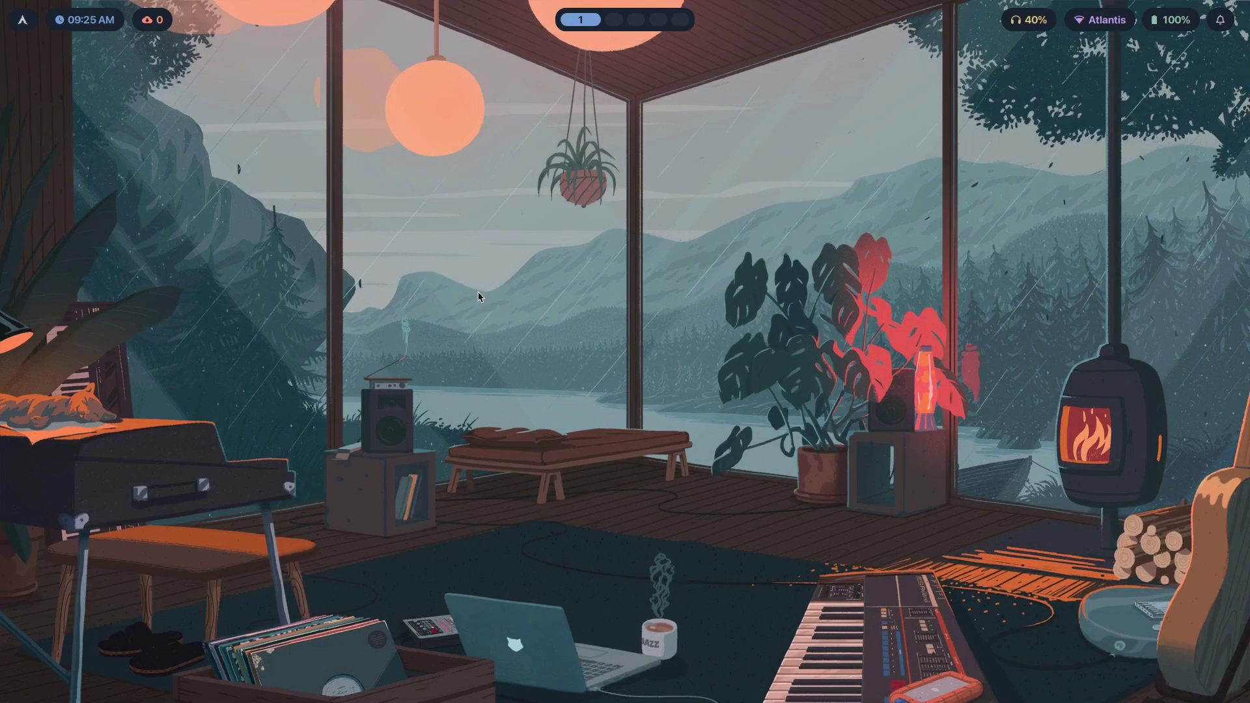
Step: Lock the session through the power menu and unlock it by entering the account password
key("super+BackSpace")
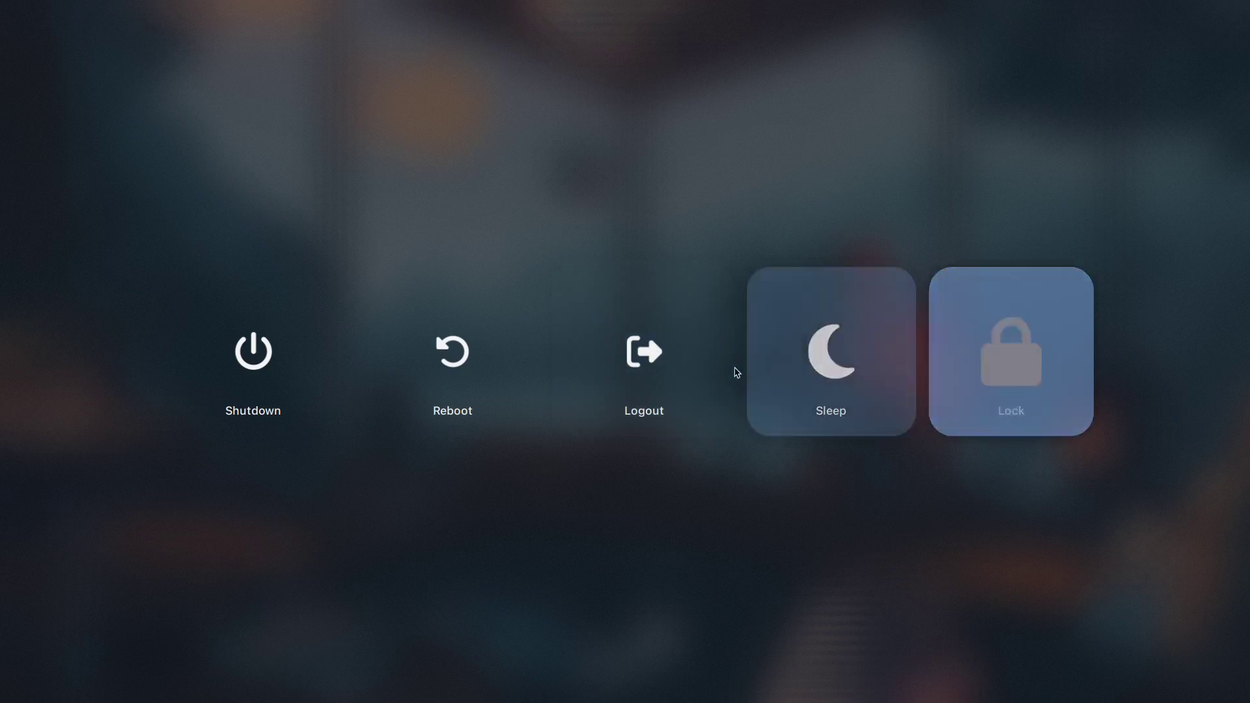
left_click(463, 273)
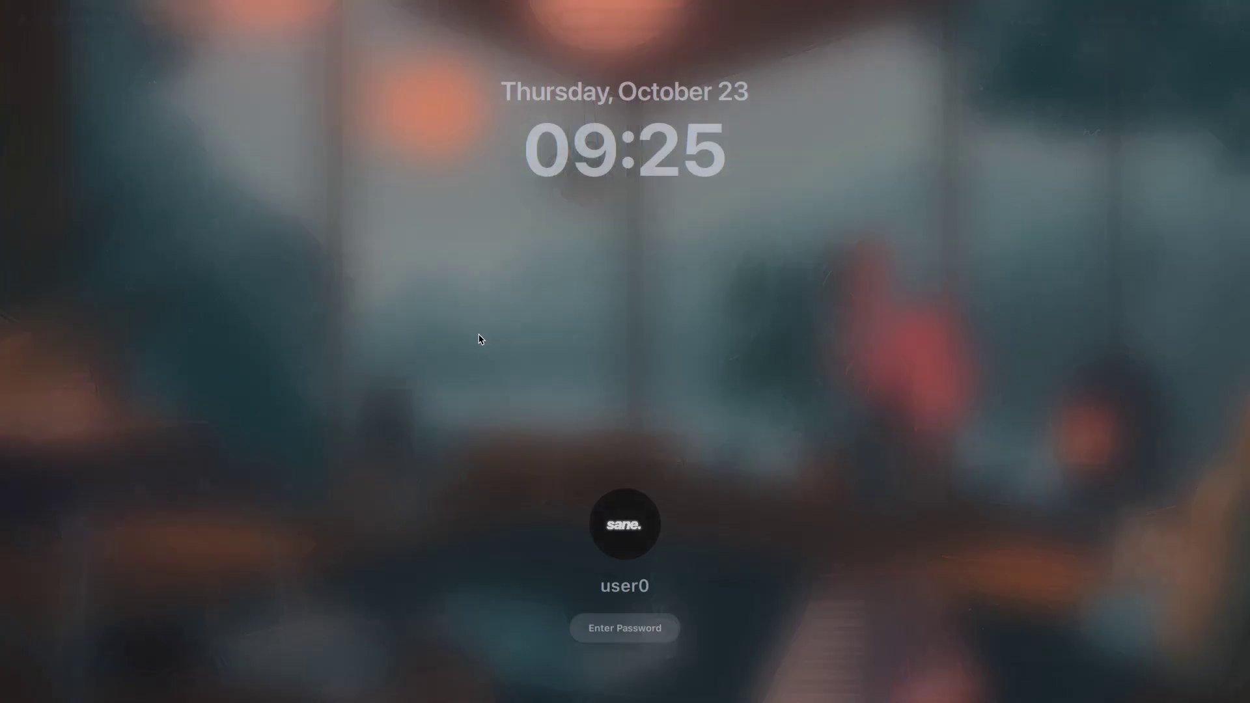
type("********")
key("Return")
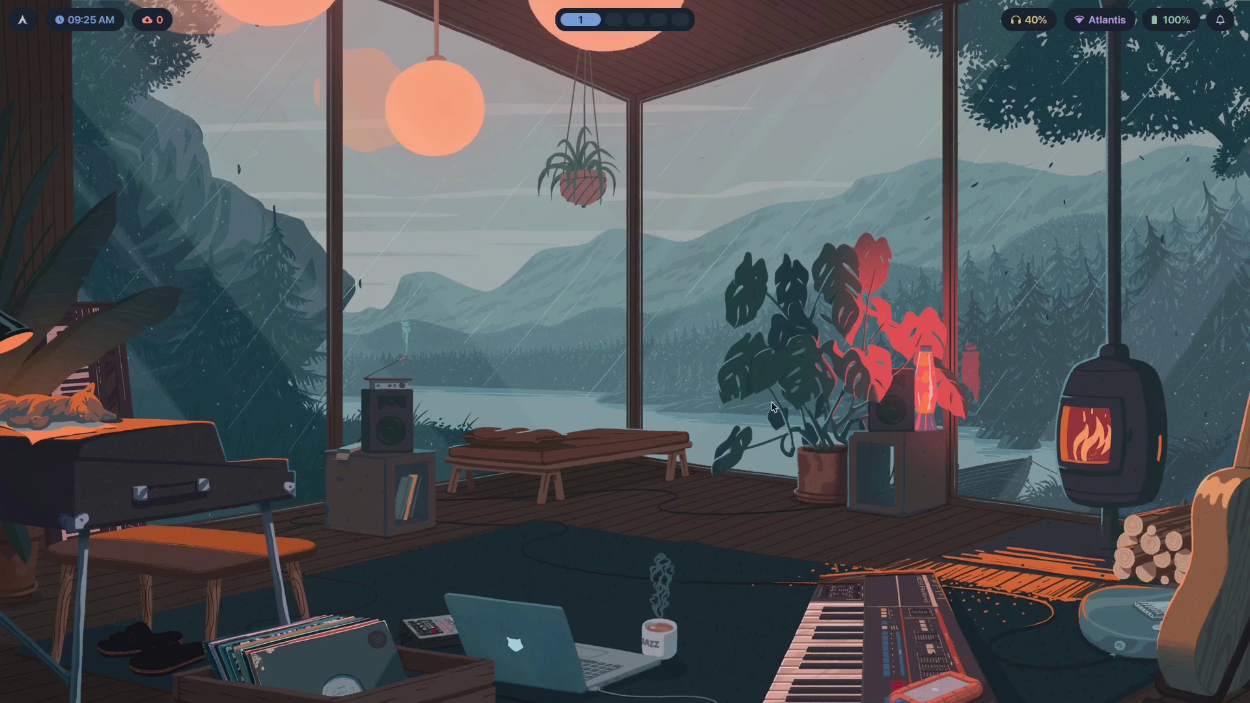
Step: Open the notification centre, dismiss the Kdenlive notifications, and clear the remaining ones
key("super+n")
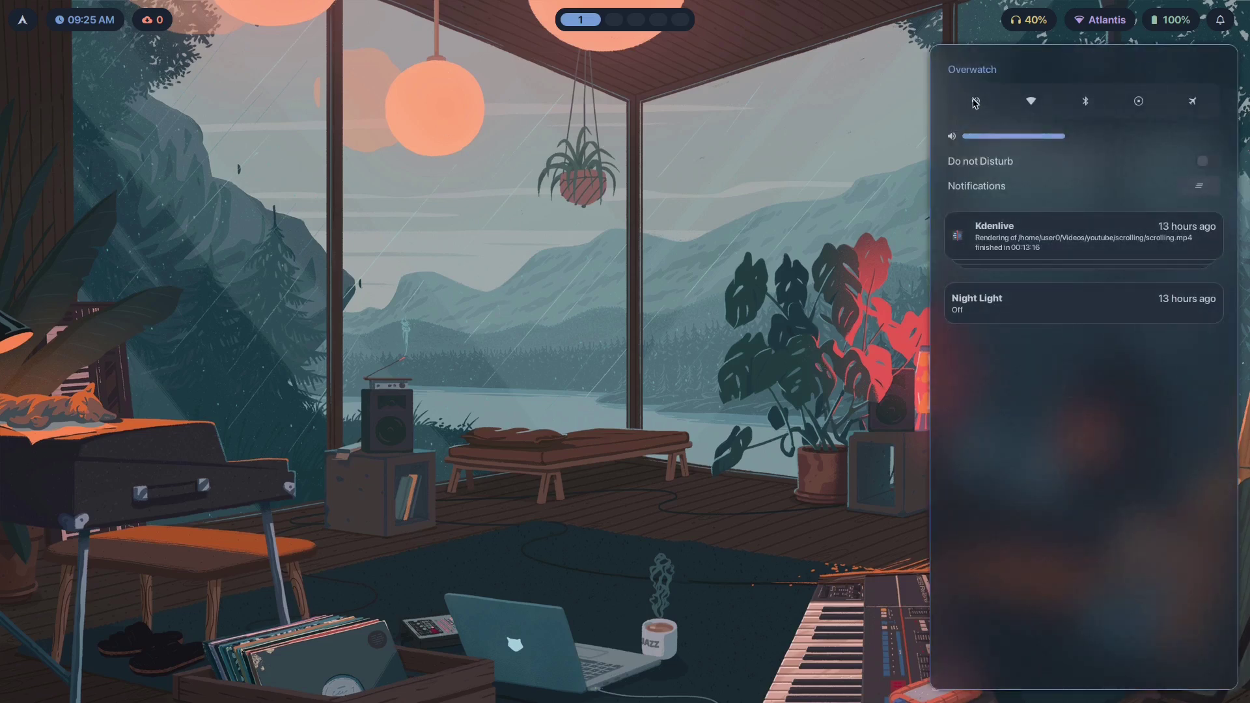
left_click(1136, 241)
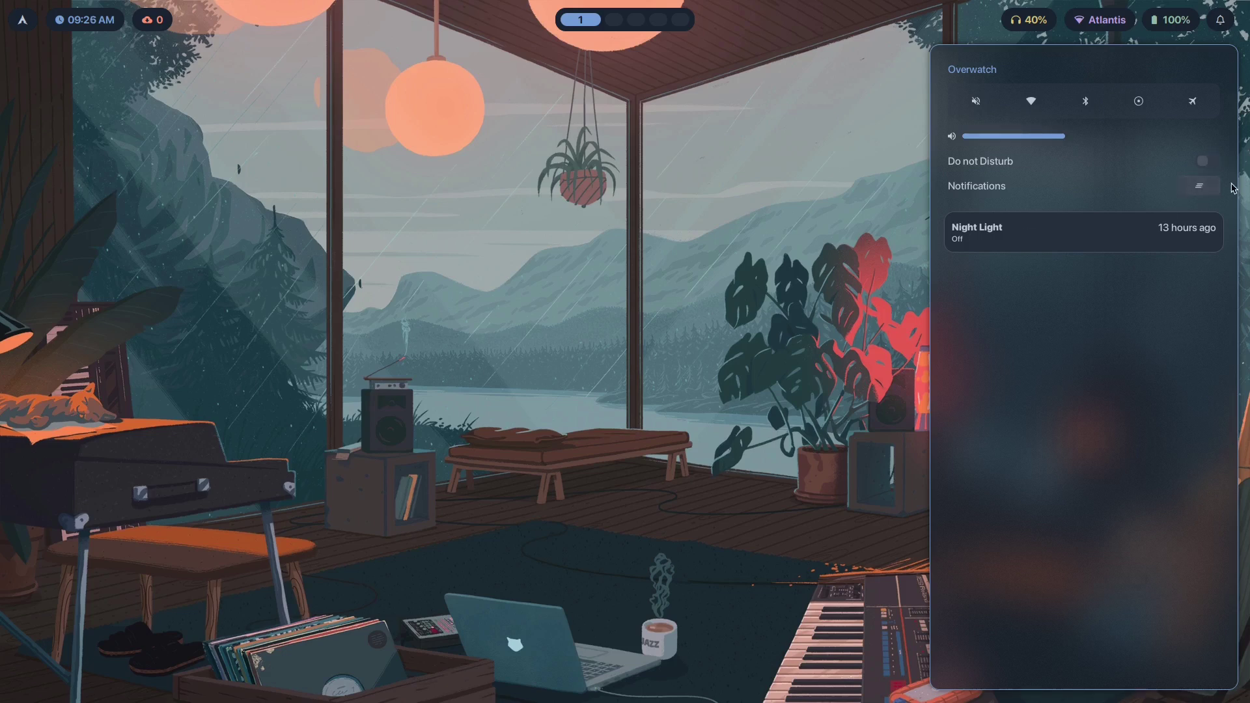
left_click(1202, 187)
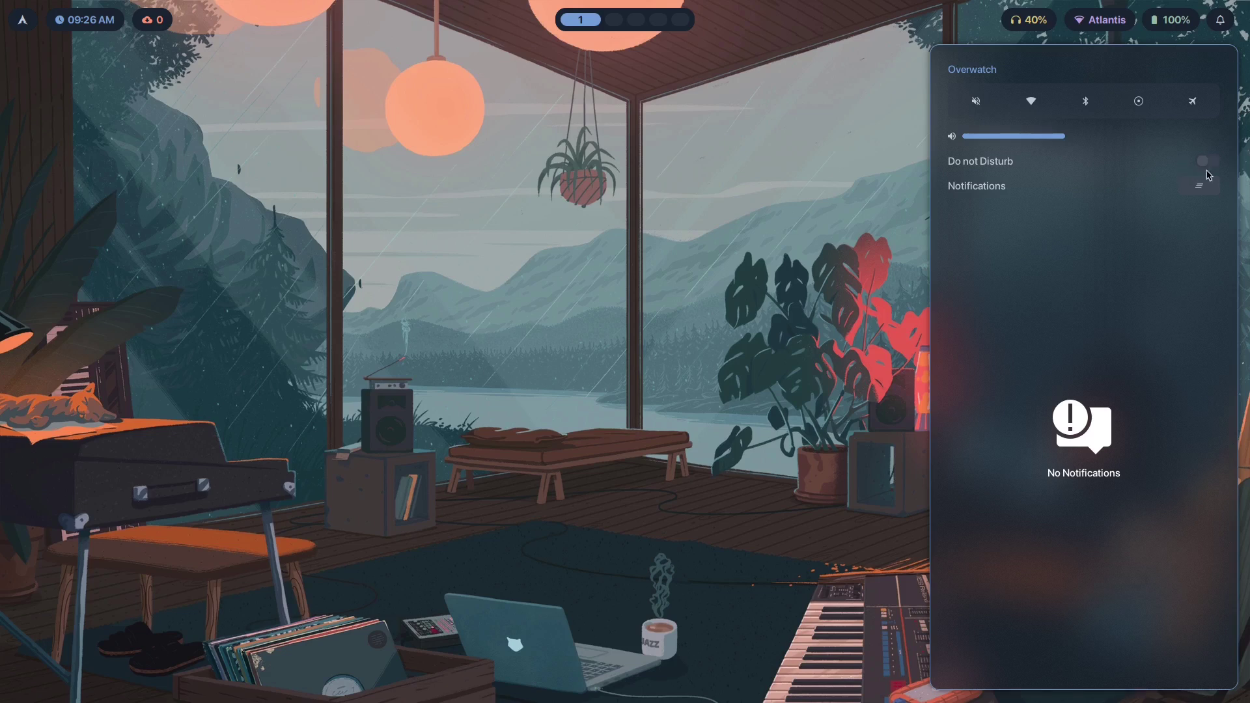
Step: Set the volume to 41% in the notification centre, toggle mute on and off, and close the panel
mouse_move(1061, 136)
left_mouse_down()
mouse_move(1035, 143)
mouse_move(1085, 145)
mouse_move(1068, 146)
left_mouse_up()
left_click(985, 104)
left_click(982, 104)
key("Escape")
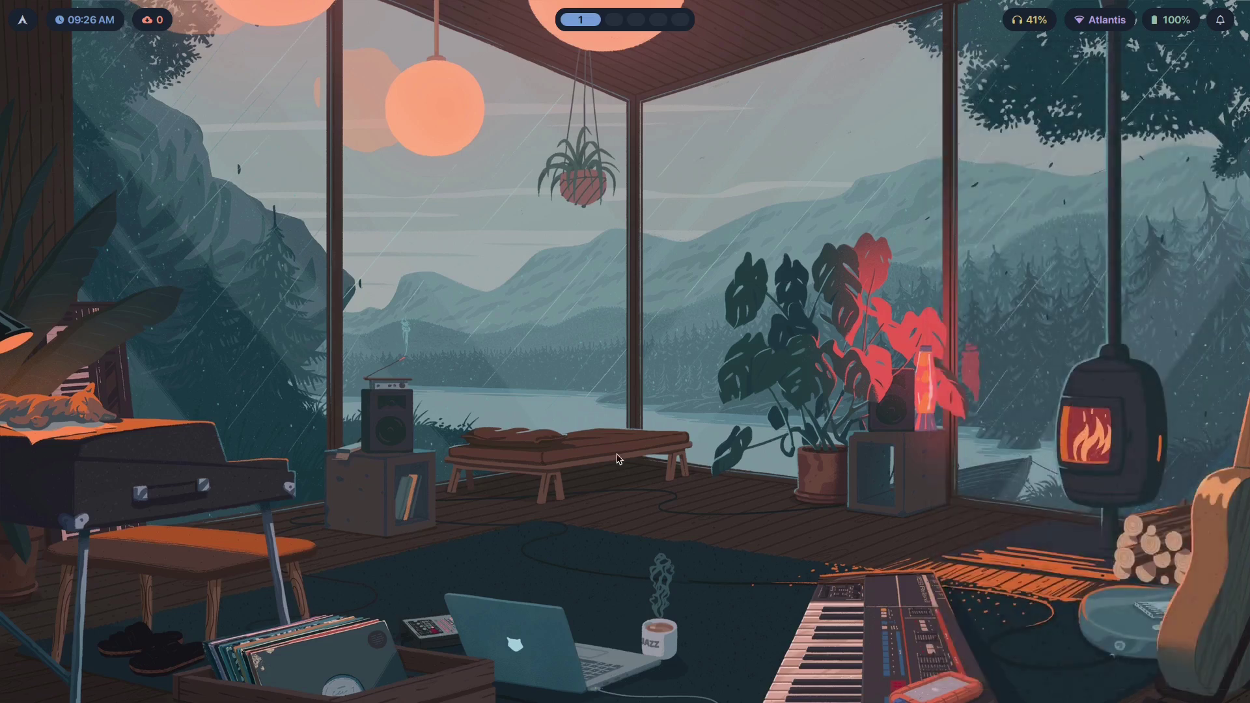
Step: Set the screen brightness to 95%, and step the audio volume up and down until it is at 50%
key("XF86MonBrightnessUp")
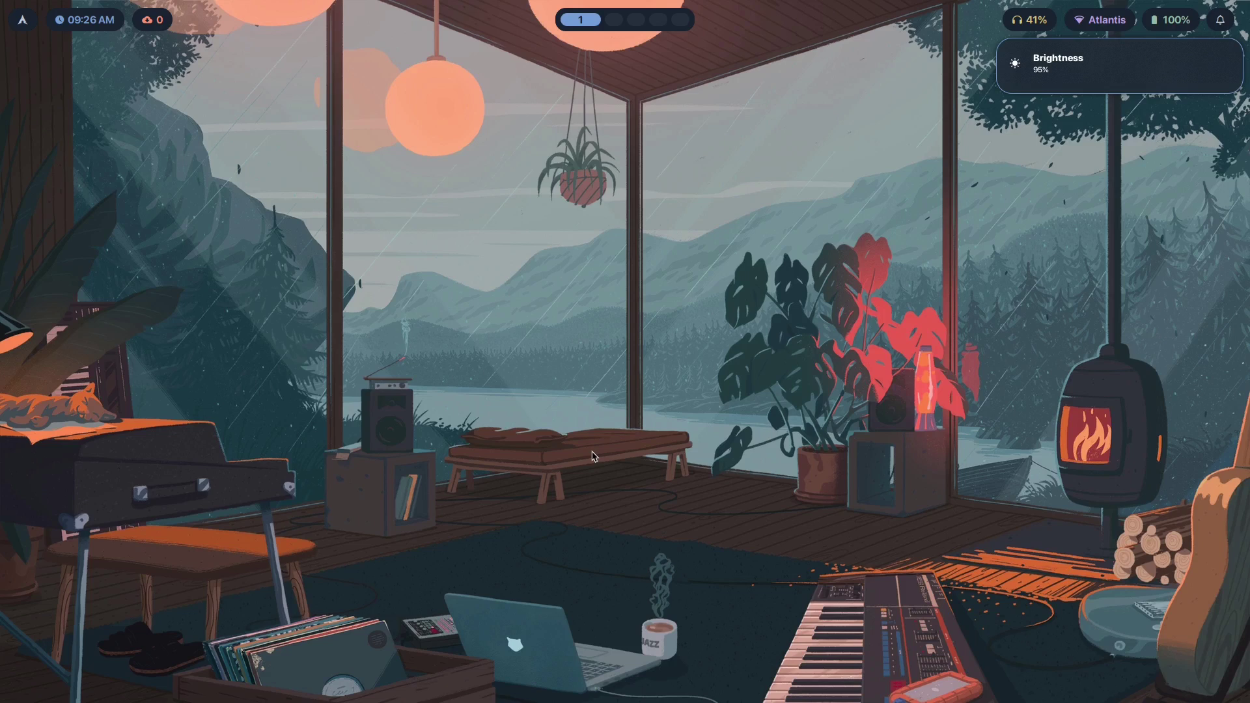
key("XF86AudioRaiseVolume")
key("XF86AudioRaiseVolume")
key("XF86AudioRaiseVolume")
key("XF86AudioLowerVolume")
key("XF86AudioLowerVolume")
key("XF86AudioLowerVolume")
key("XF86AudioLowerVolume")
key("XF86AudioLowerVolume")
key("XF86AudioLowerVolume")
key("XF86AudioRaiseVolume")
key("XF86AudioRaiseVolume")
key("XF86AudioRaiseVolume")
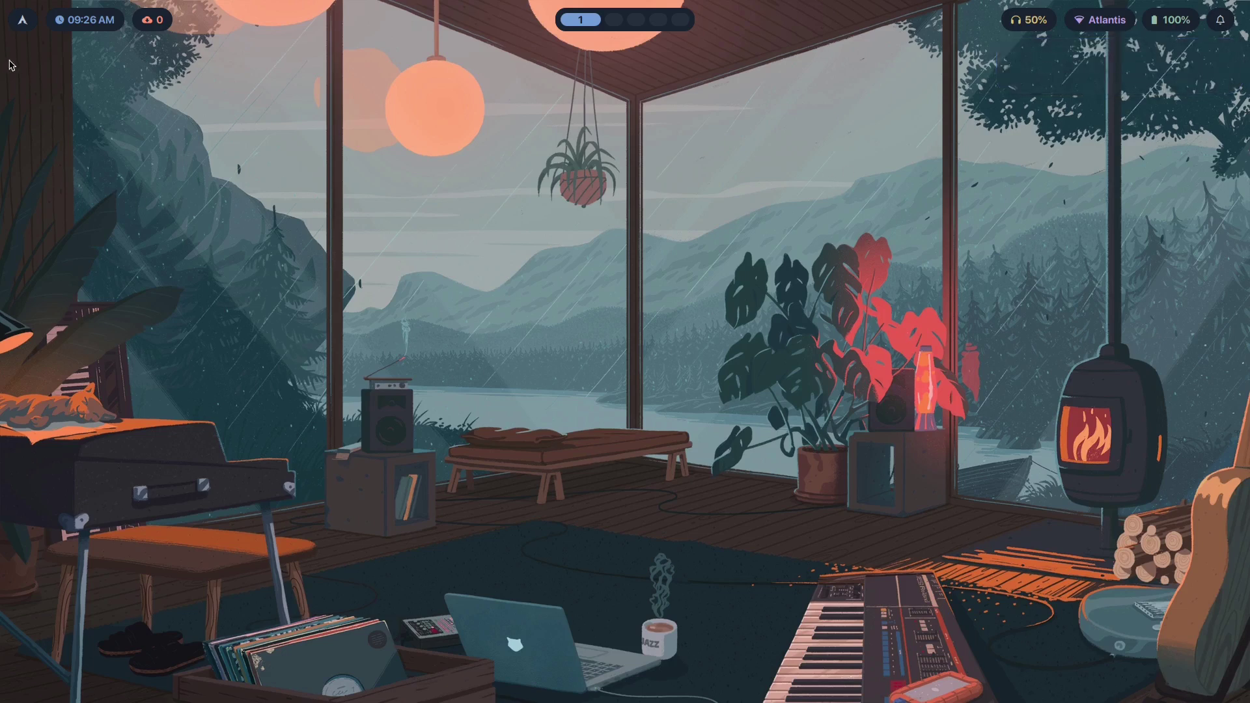
Step: View the application launcher, and calculate 23 + 23 in the pop-up calculator
key("super+d")
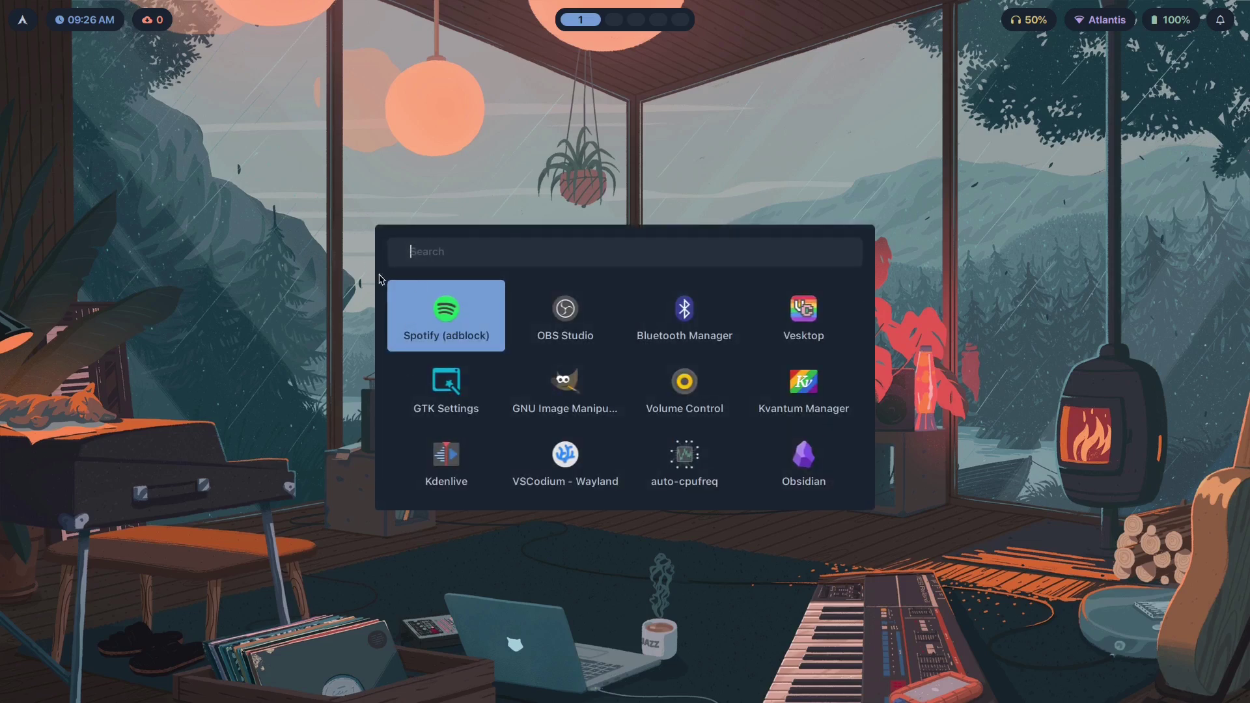
key("Escape")
key("super+c")
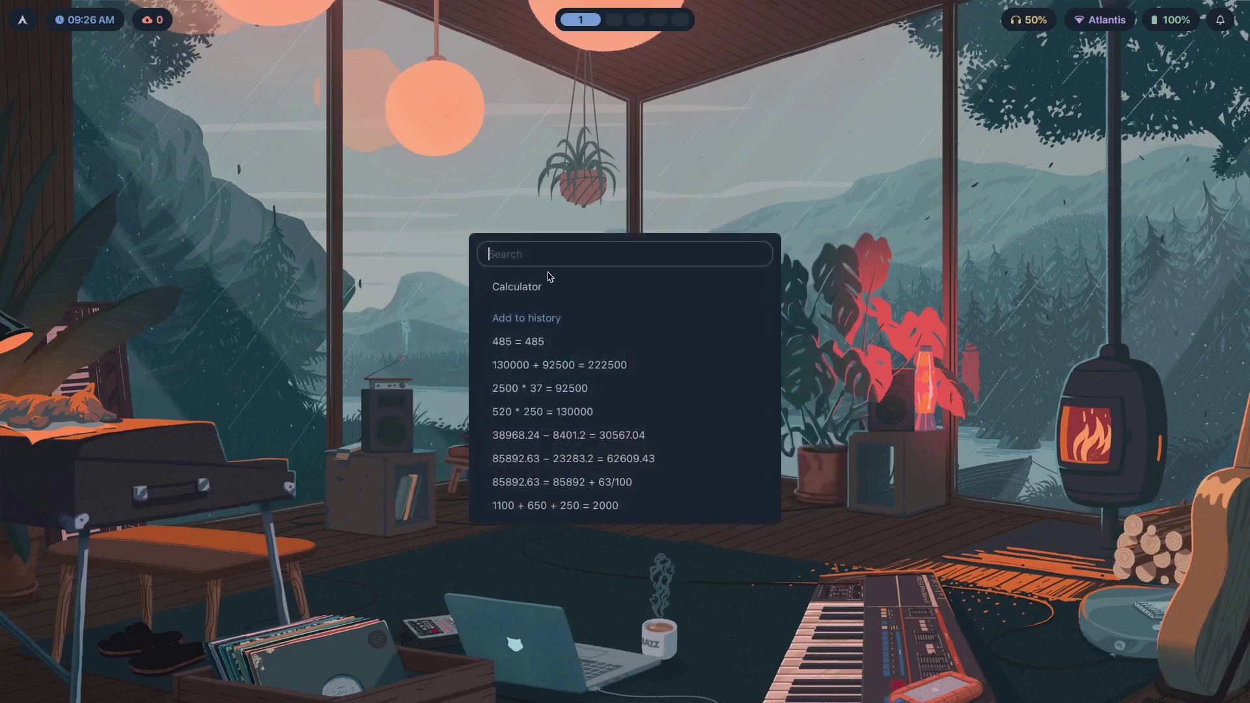
type("23 + 23")
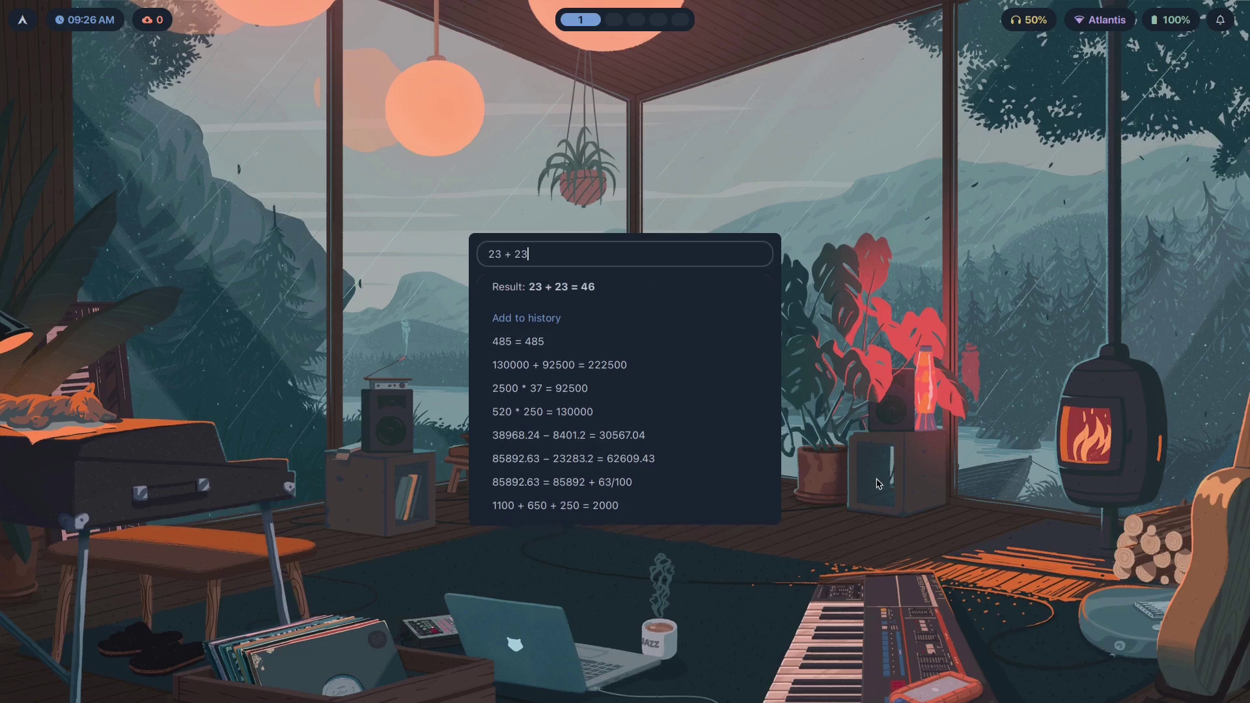
key("Escape")
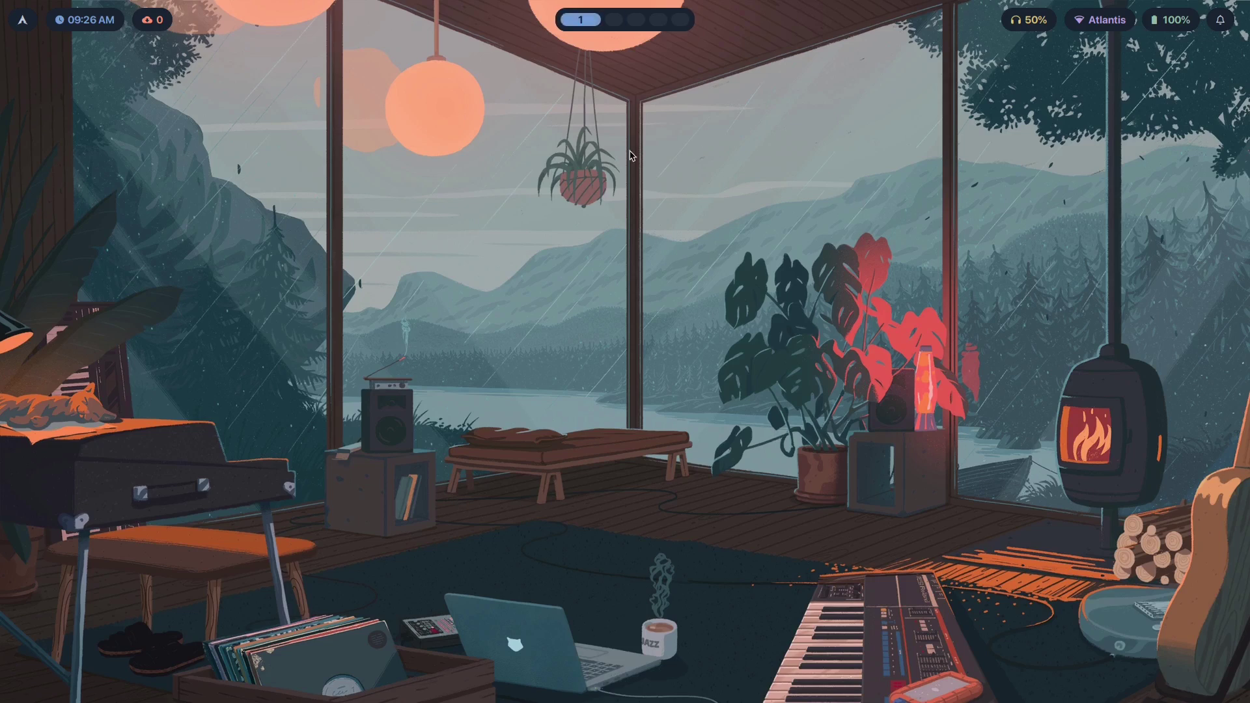
Step: Run "pkexec pacman -Syu" in a new terminal, cancel the authentication request, and close the terminal
key("super+Return")
type("pl")
key("BackSpace")
type("kexec")
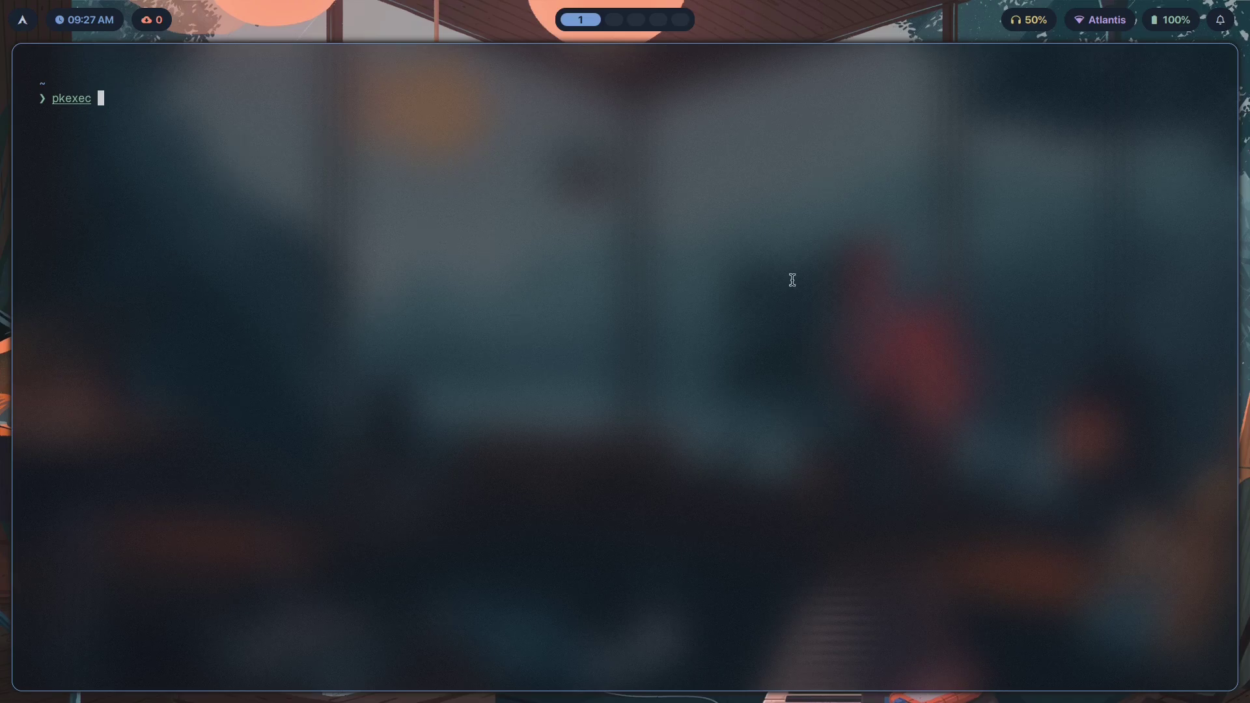
type("pacman -Syuy")
key("BackSpace")
key("Return")
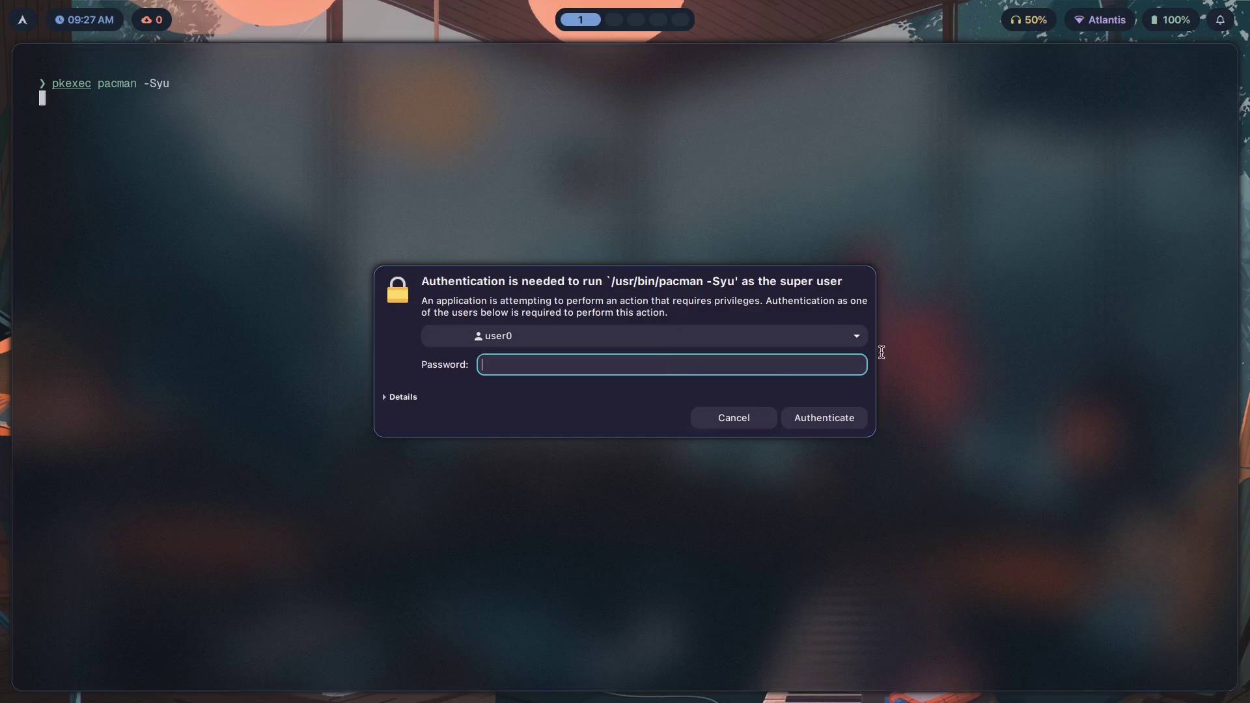
left_click(716, 417)
left_click_drag(435, 102, 120, 117)
key("super+q")
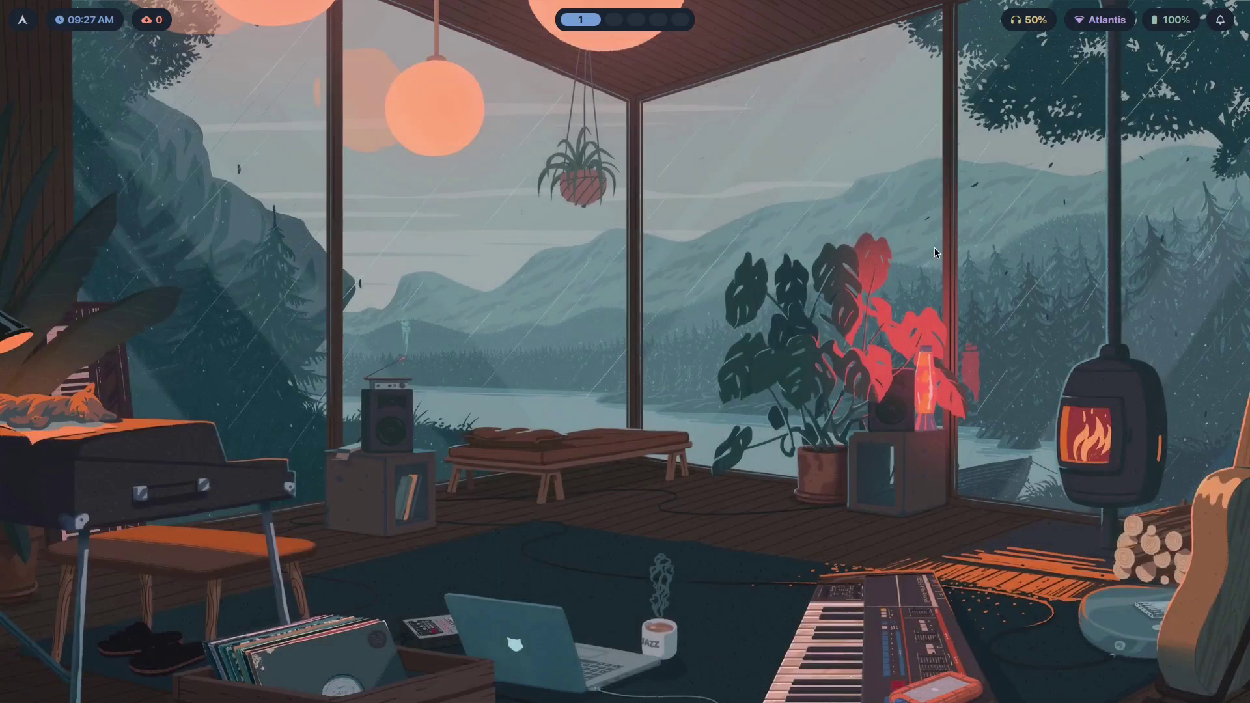
Step: Open the web browser and search for "desktop environment wikipedia" with Perplexity in a new tab
key("super+b")
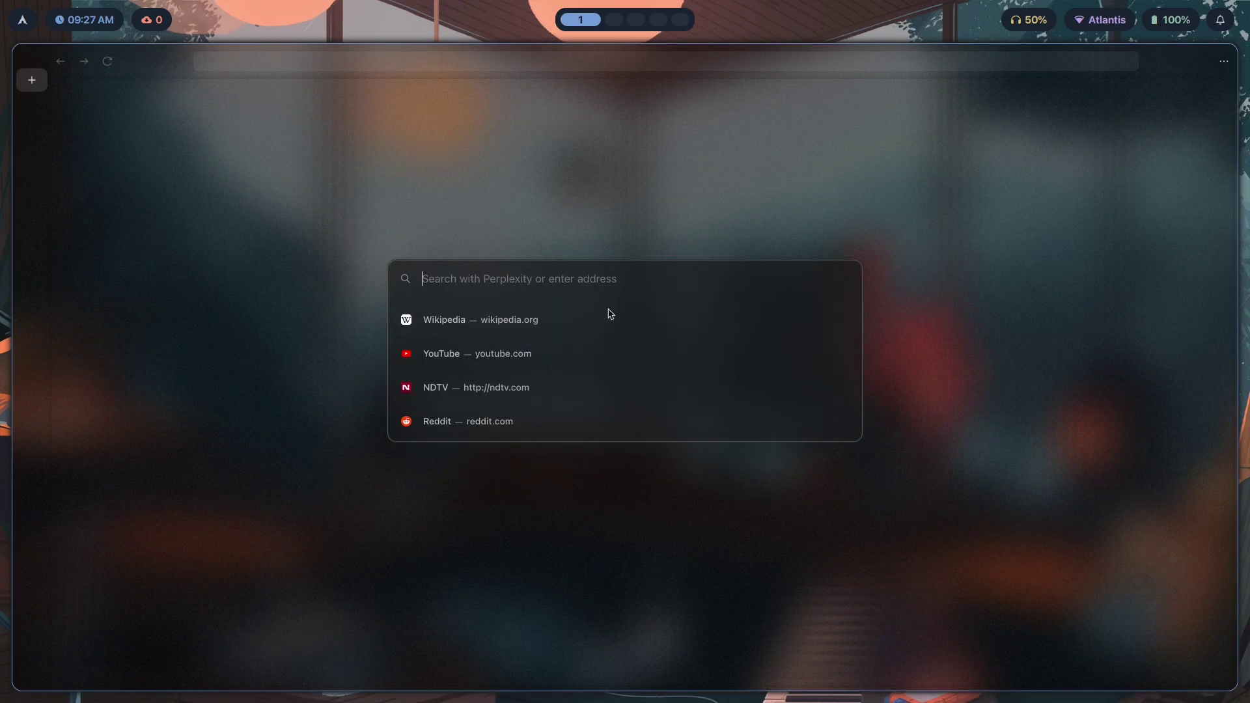
key("super+2")
key("super+1")
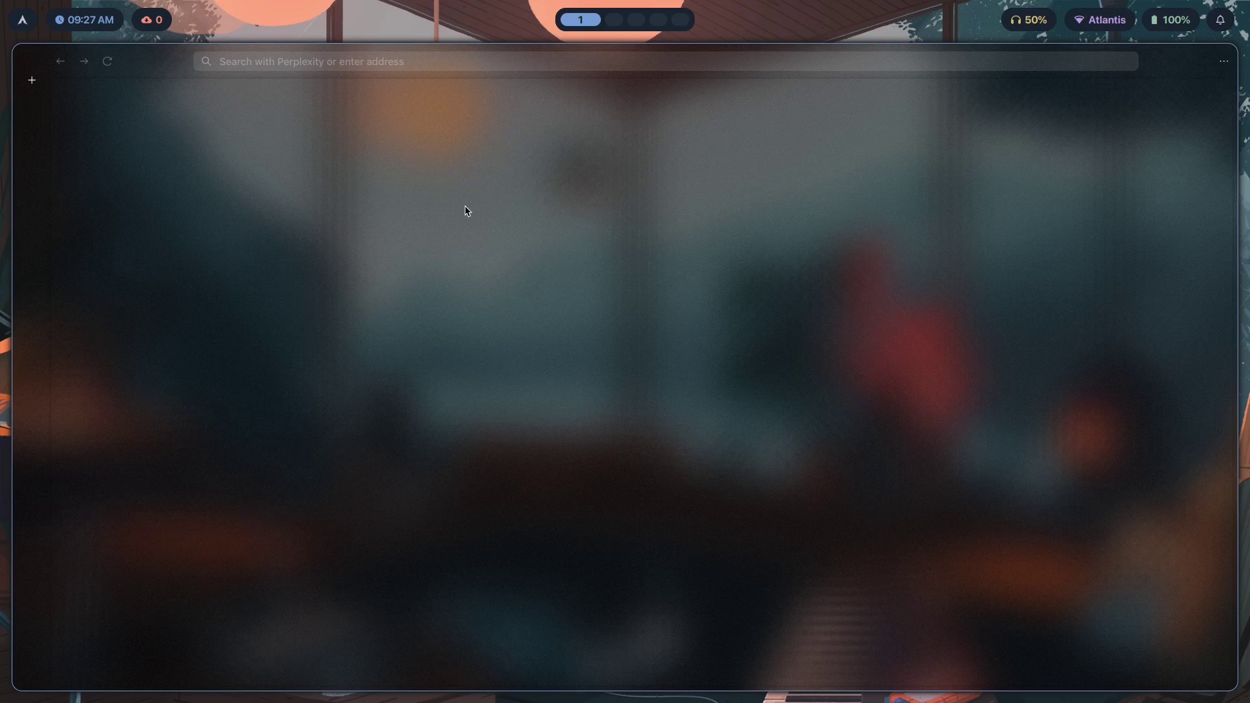
key("ctrl+t")
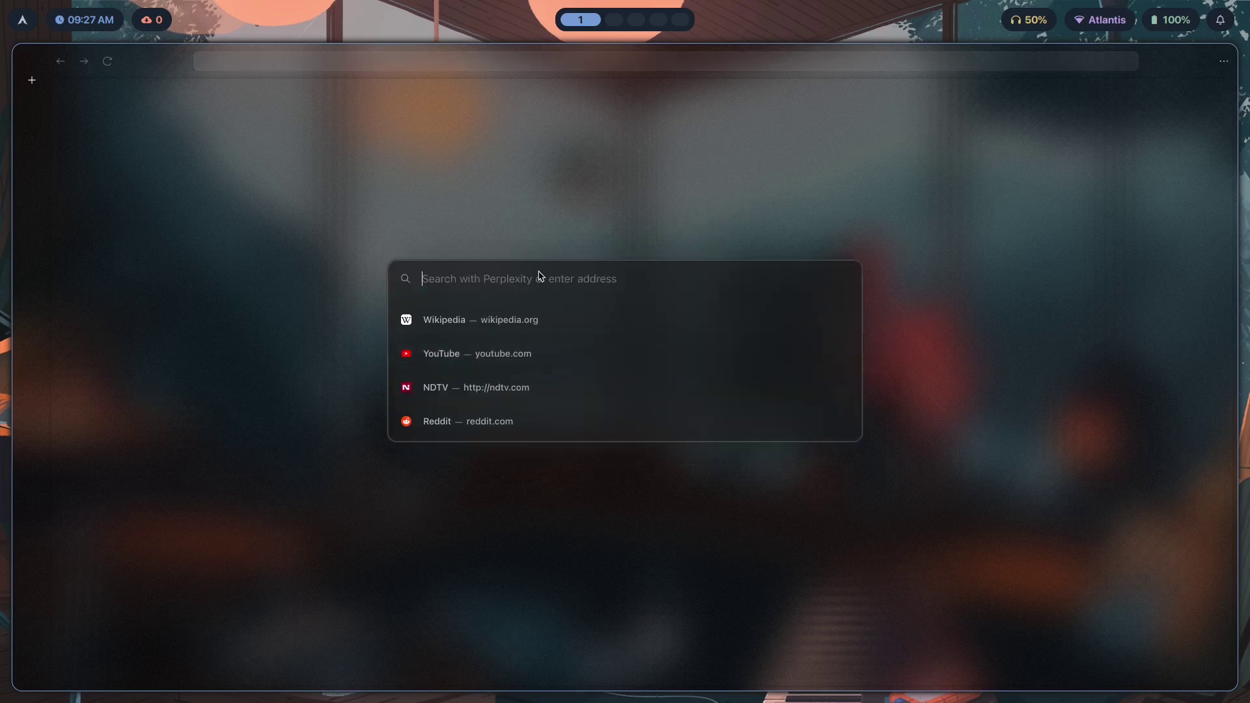
type("desktop en")
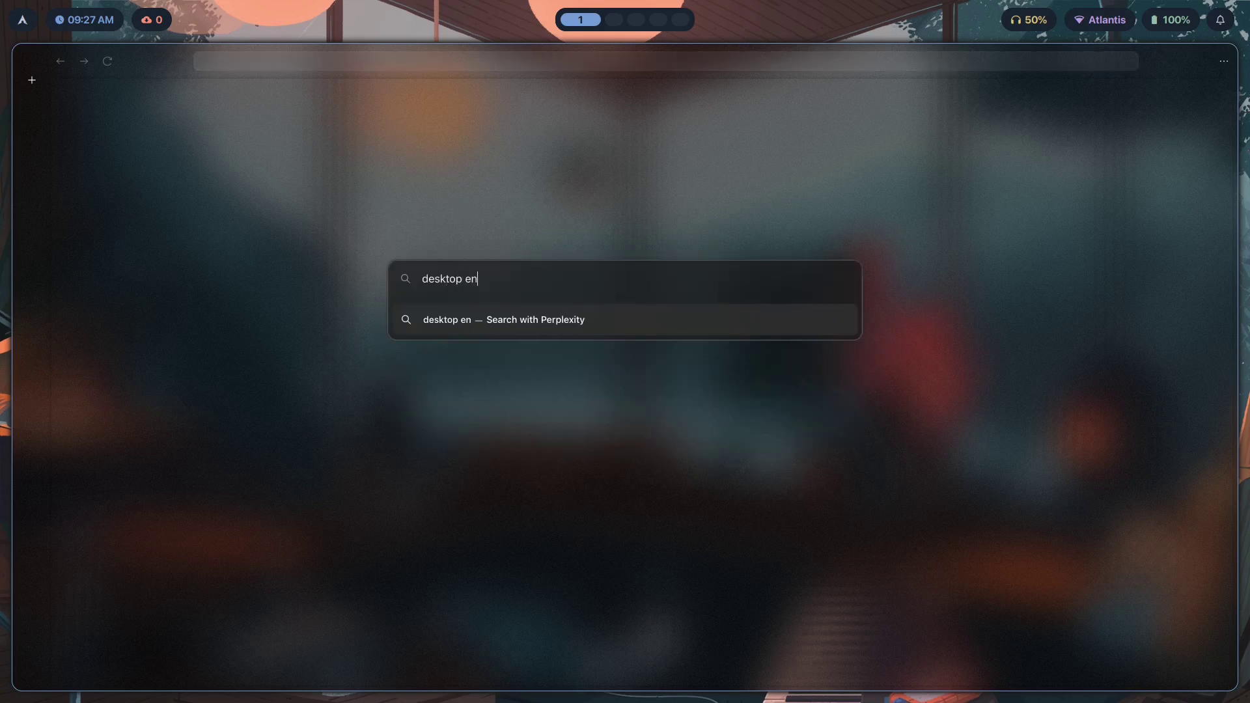
type("vironment wikipedia")
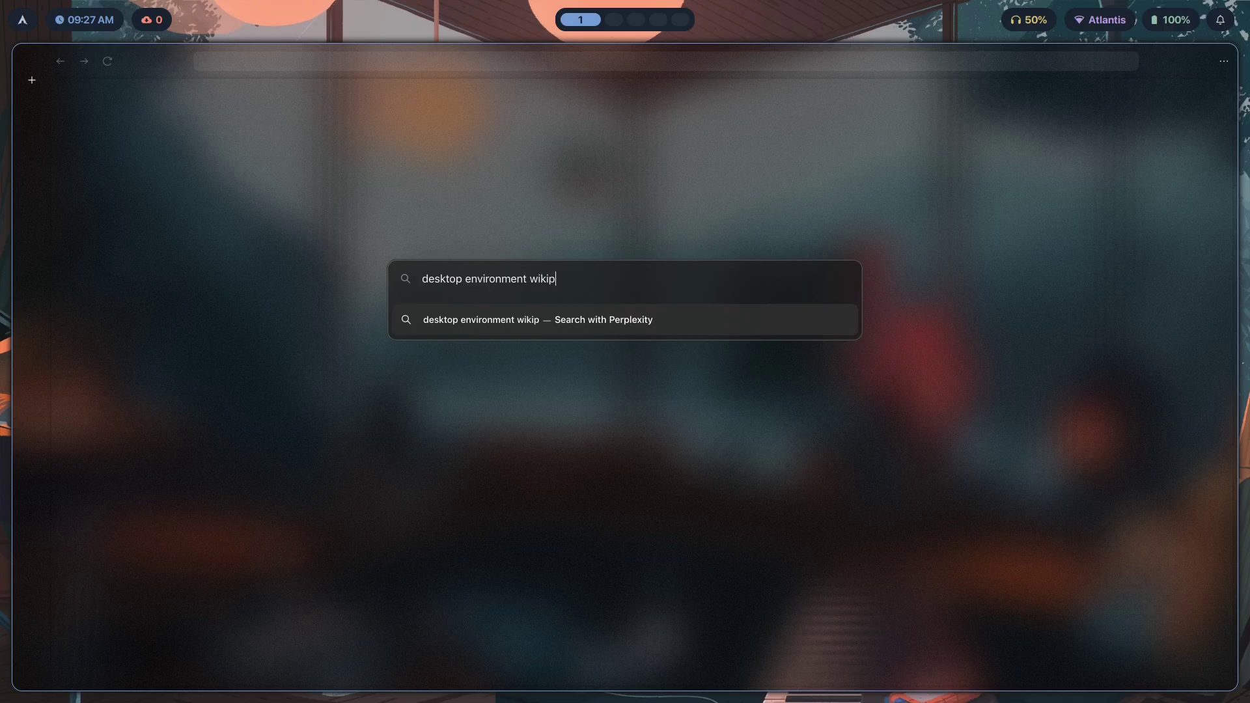
key("Return")
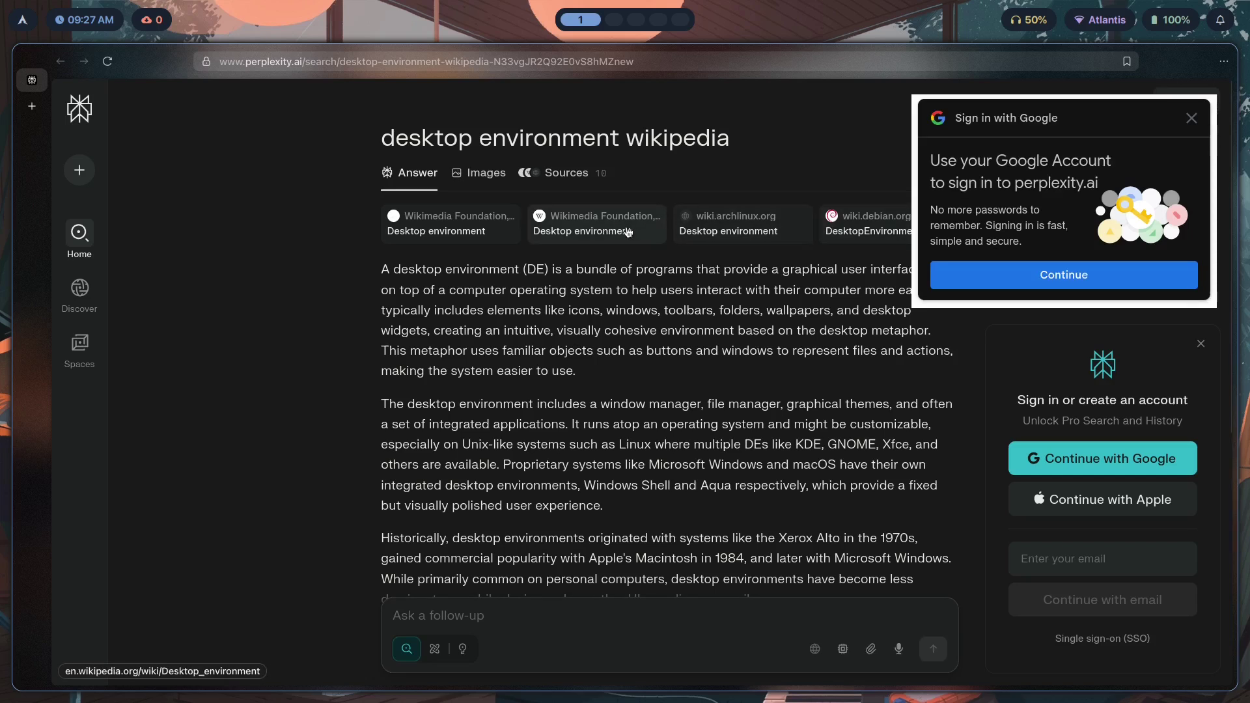
Step: Open the Wikipedia article on desktop environments from the answer's sources and skim it down to the references
left_click(628, 232)
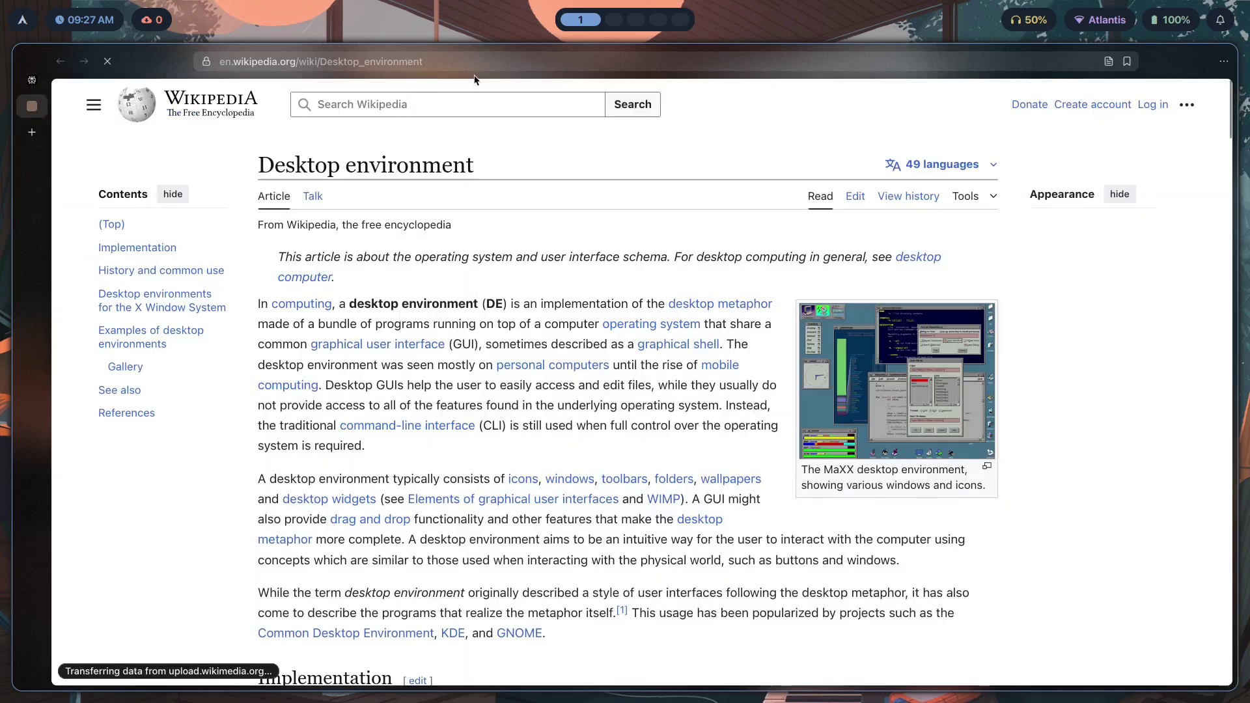
scroll(440, 380, "down", 10)
scroll(440, 380, "down", 20)
scroll(281, 253, "down", 3)
left_click(88, 242)
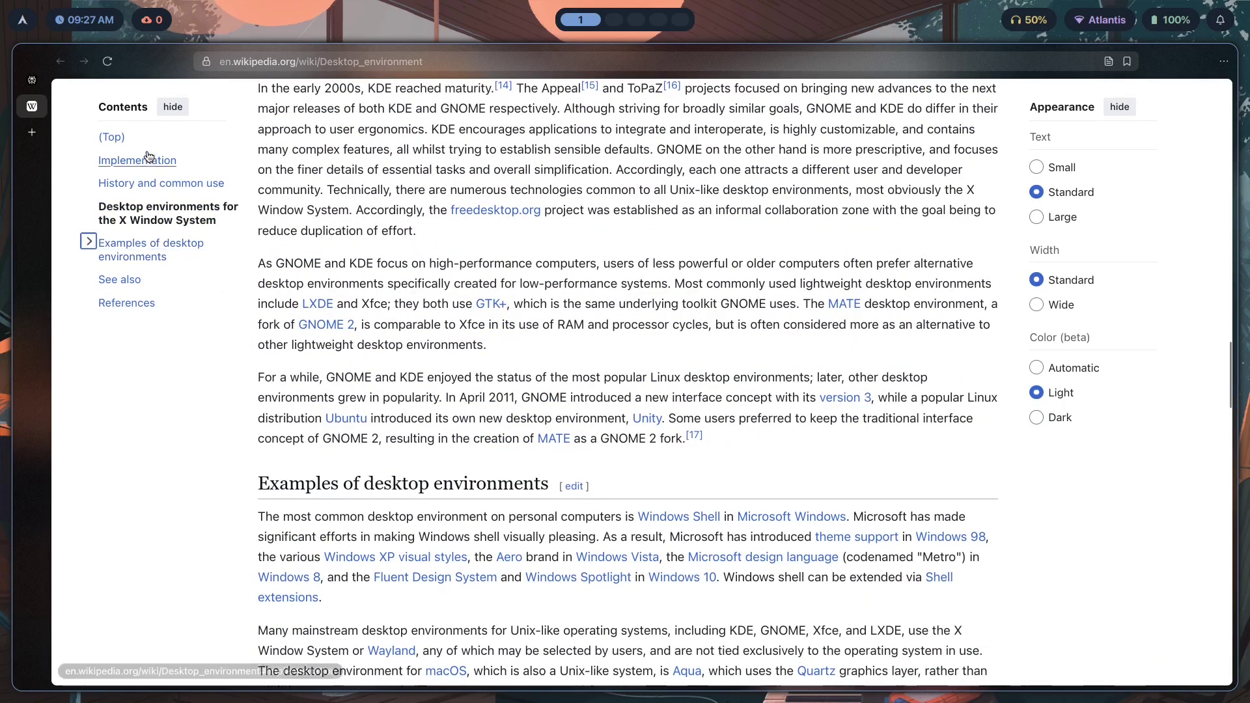
scroll(495, 377, "down", 7)
scroll(495, 378, "down", 20)
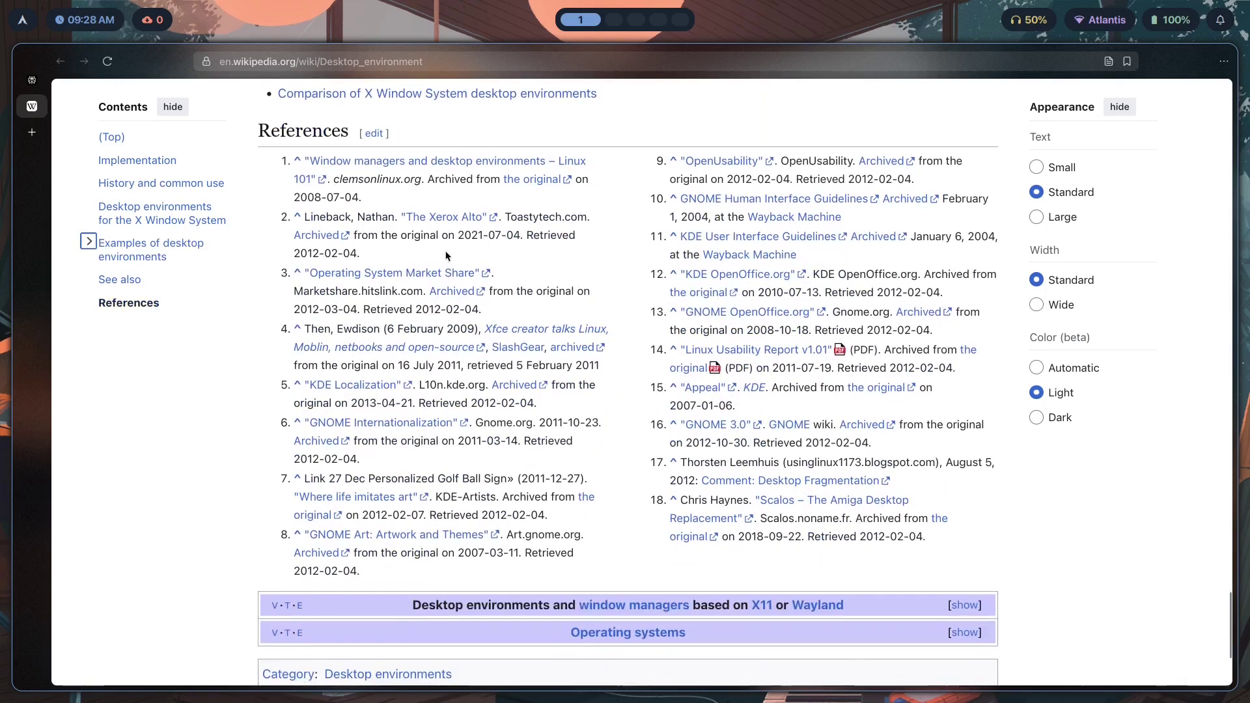
Step: Open the ArchWiki "Desktop environment" page from the search answer's sources and examine its Custom environments section
key("ctrl+shift+Tab")
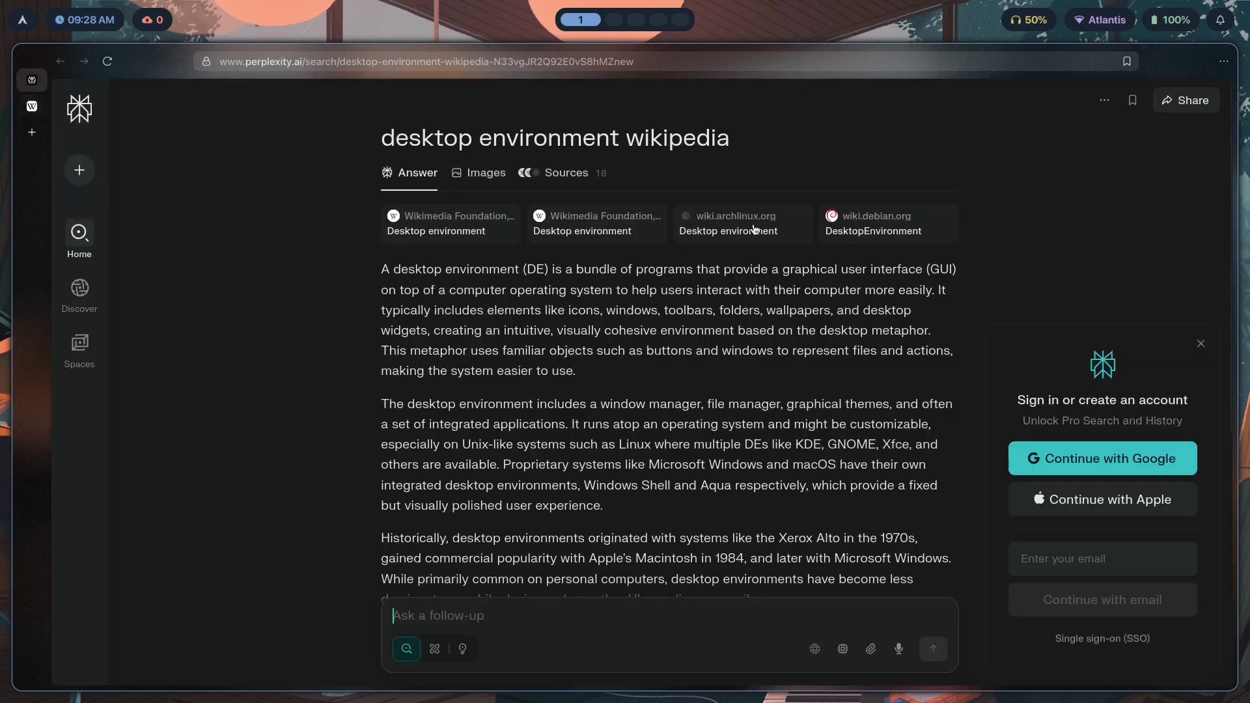
left_click(766, 228)
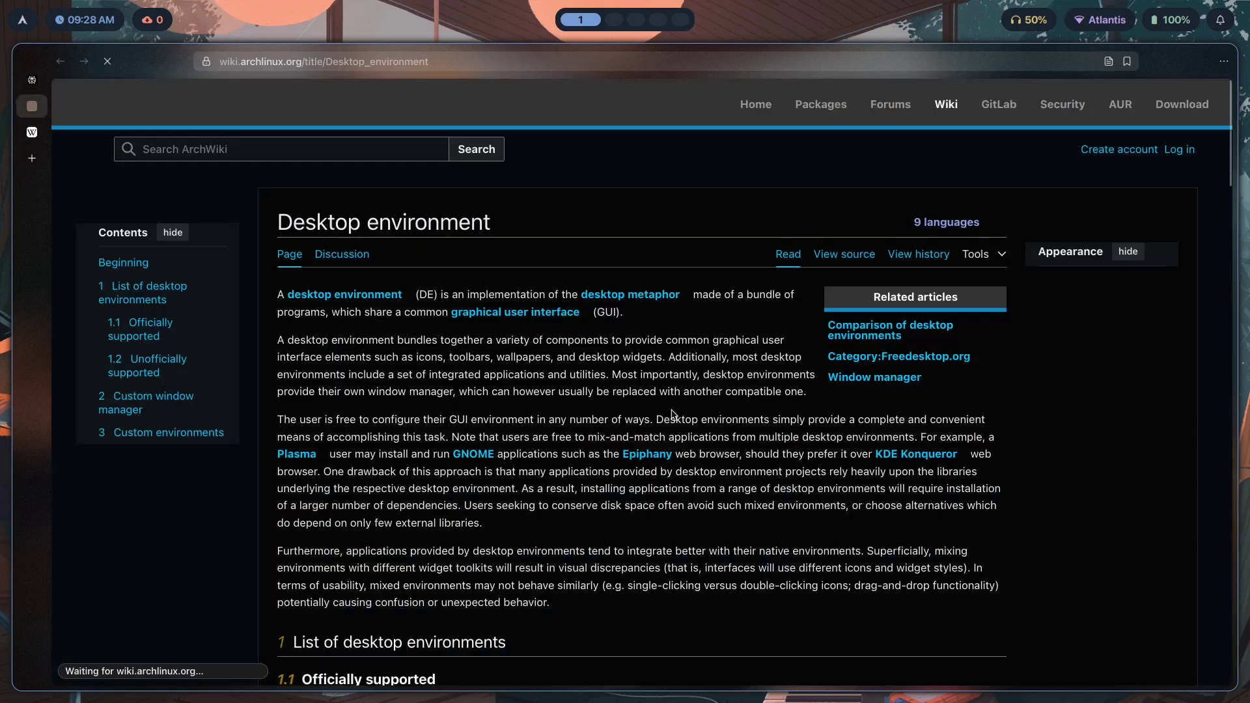
scroll(386, 239, "down", 9)
scroll(387, 239, "down", 14)
scroll(475, 260, "down", 12)
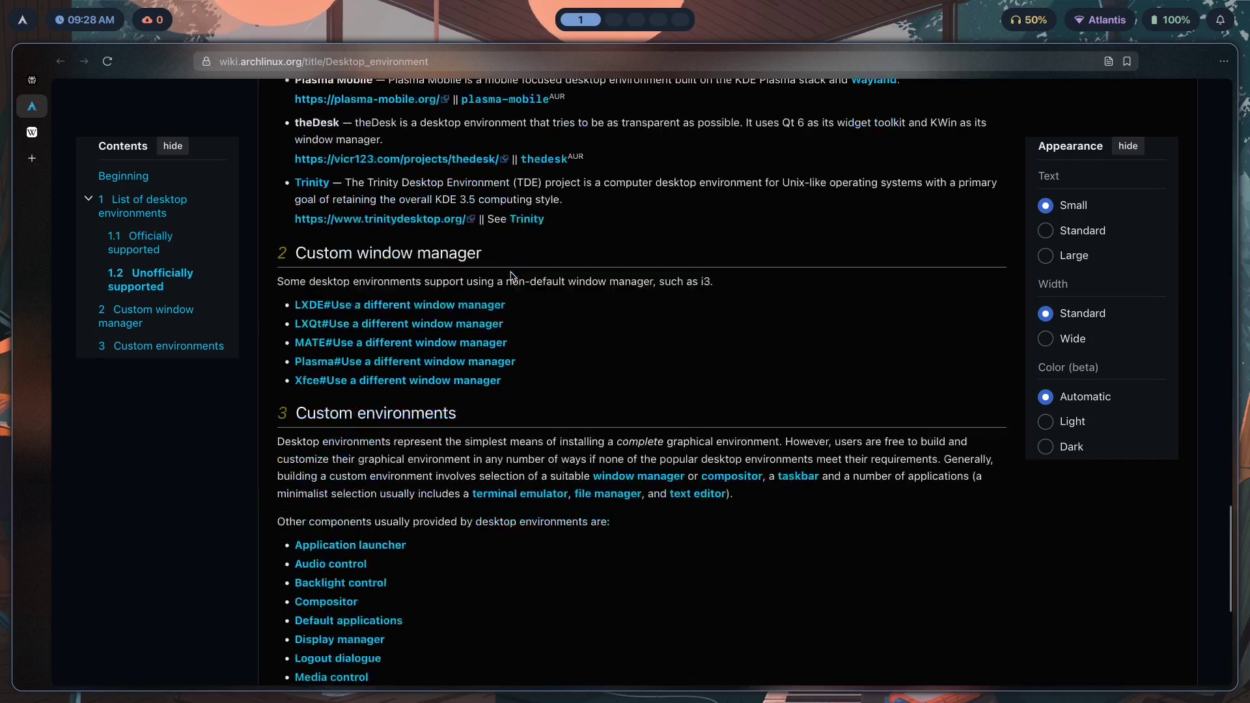
scroll(505, 324, "up", 3)
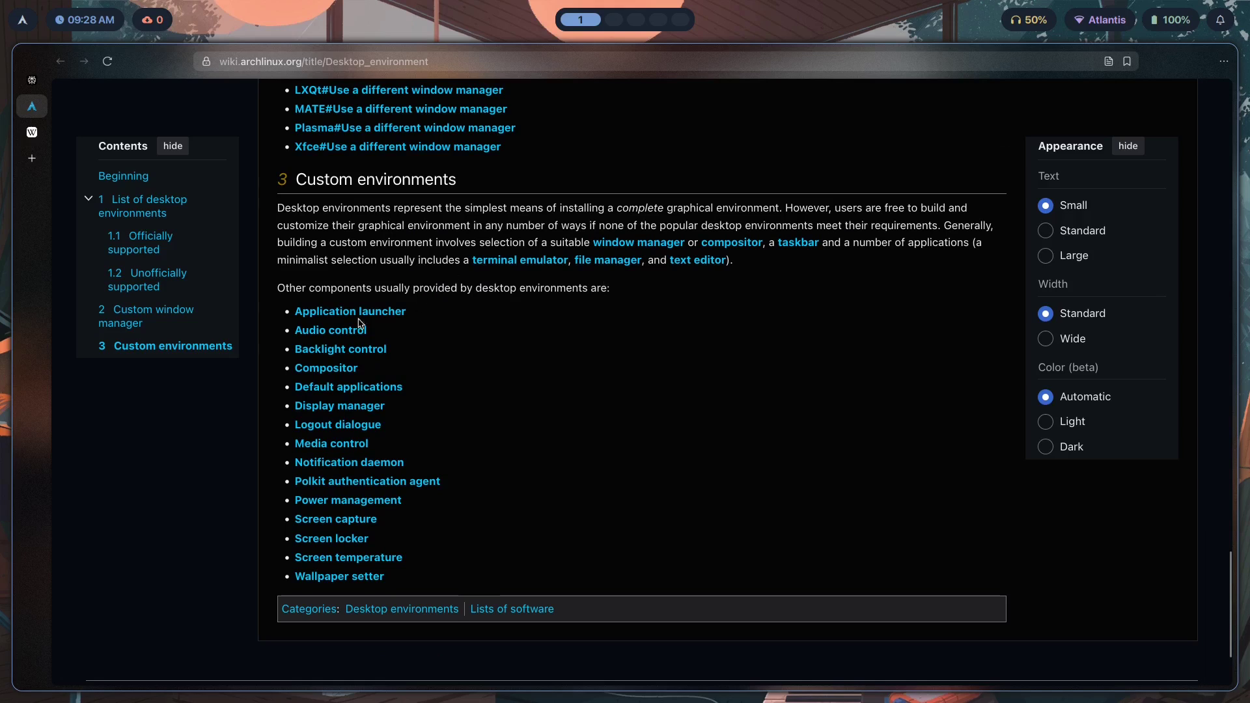
Step: Launch Volume Control by searching "pavu" in the application launcher, view its output devices, and close it
key("super+space")
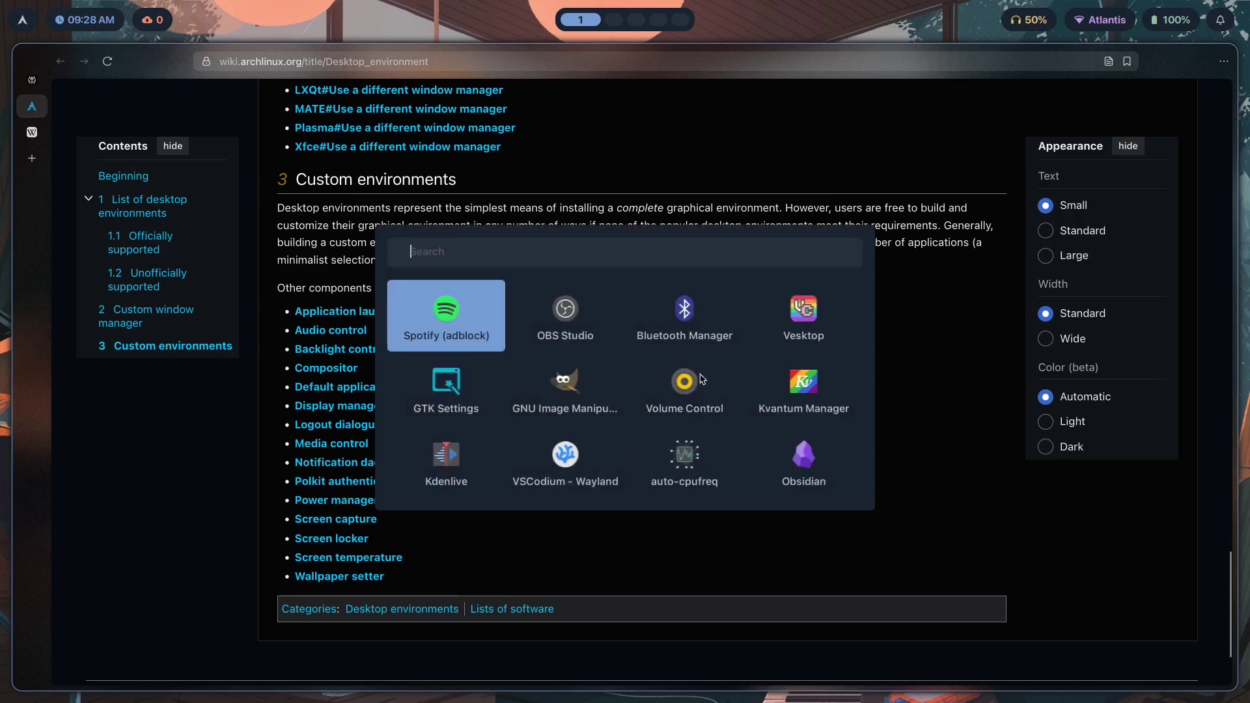
key("Escape")
key("super")
type("pavu")
key("Return")
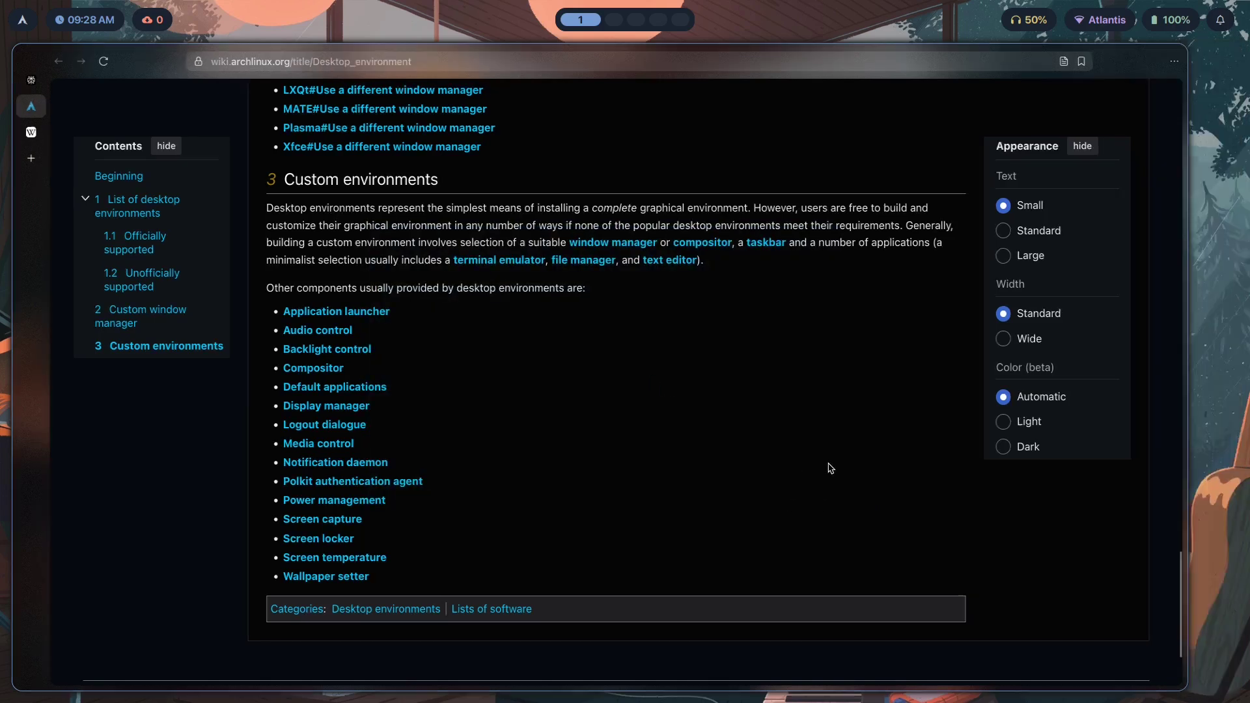
left_click(876, 58)
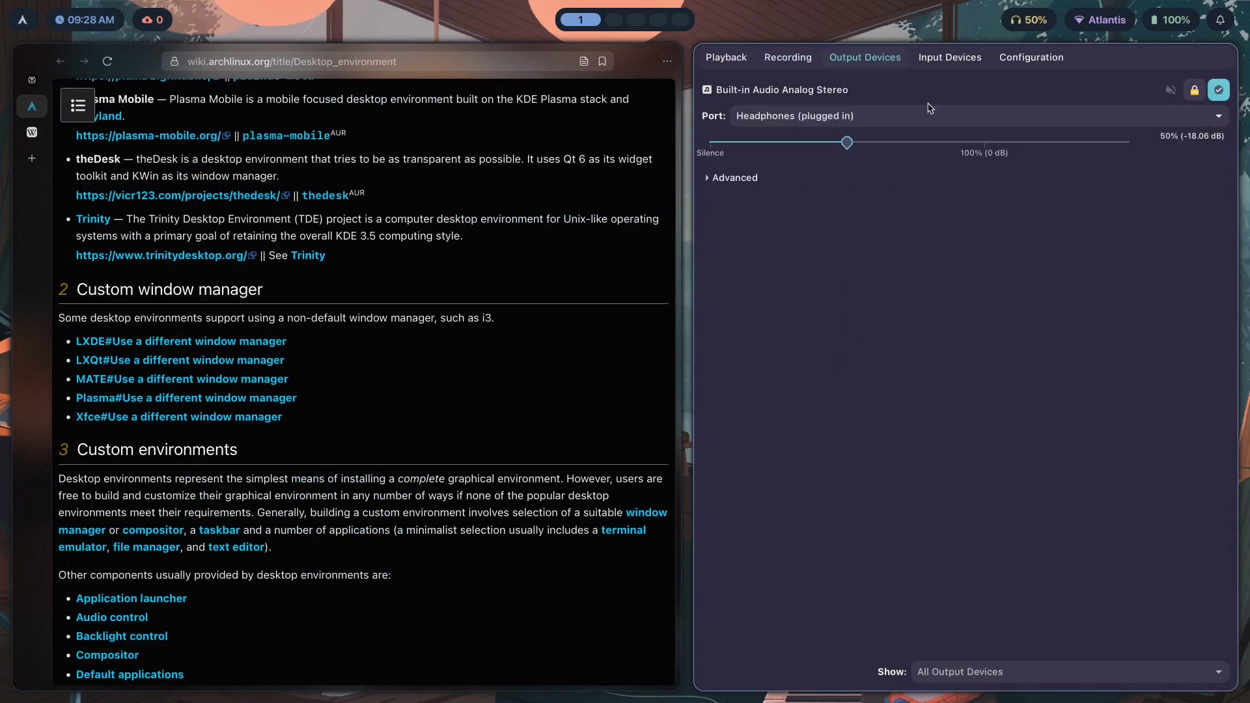
key("super+q")
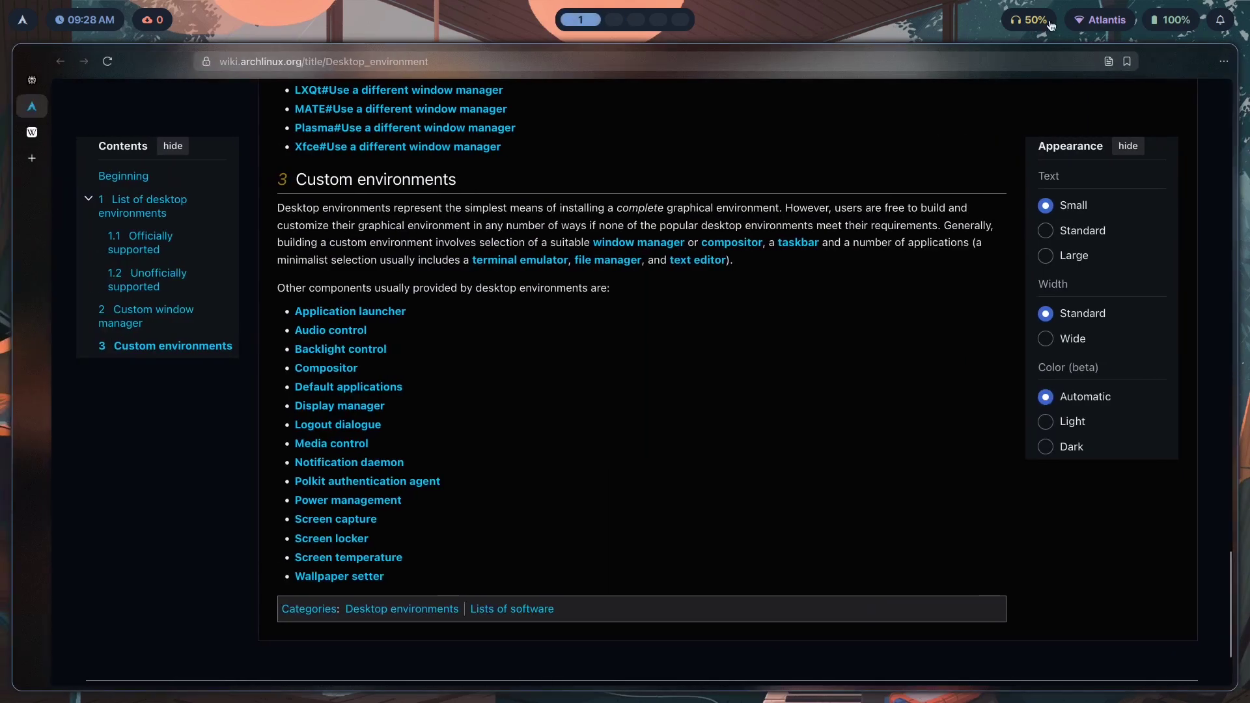
Step: View the input device settings in Volume Control on workspace 4, close it, and return to the wiki page to raise the screen brightness
key("super+d")
key("Right")
key("Right")
key("Return")
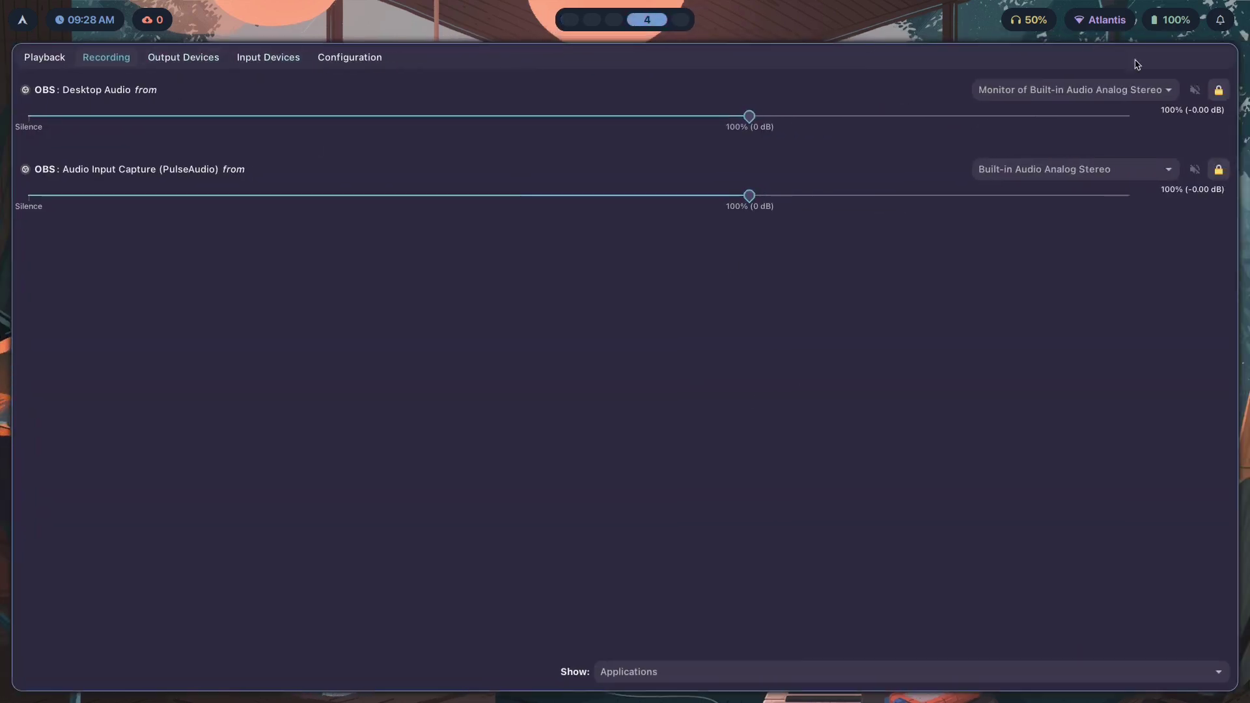
left_click(219, 65)
left_click(254, 63)
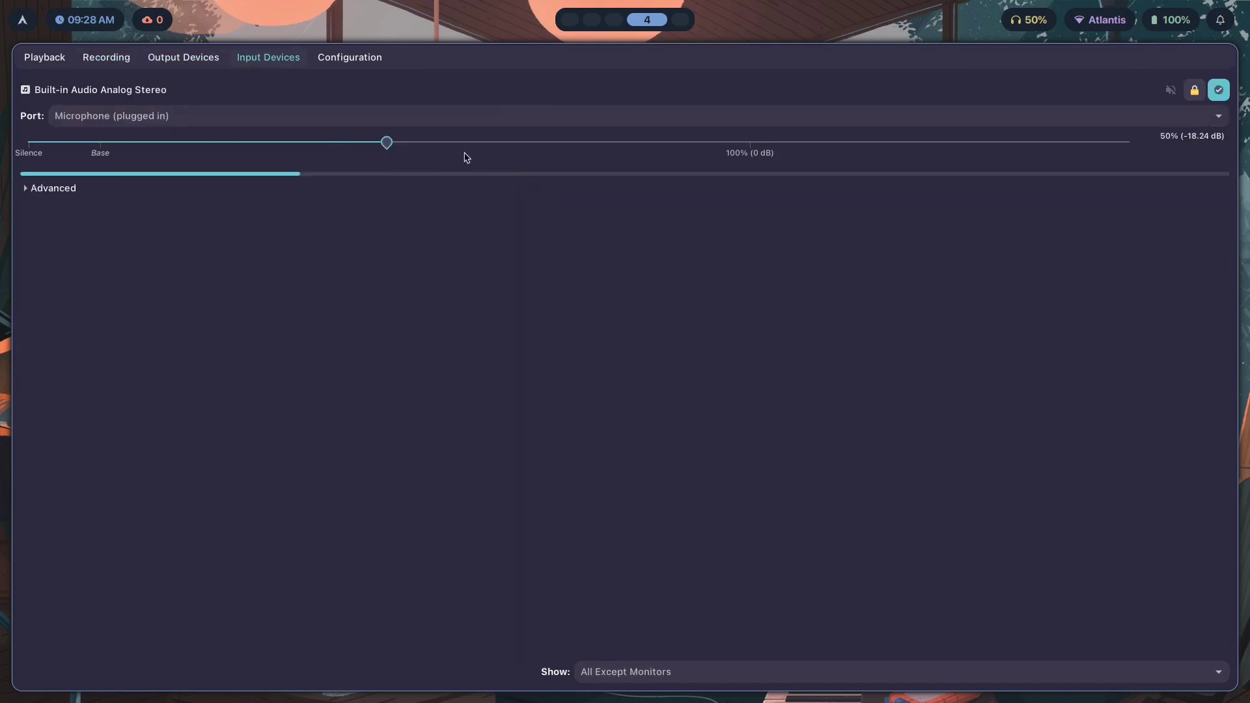
key("super+q")
key("super+2")
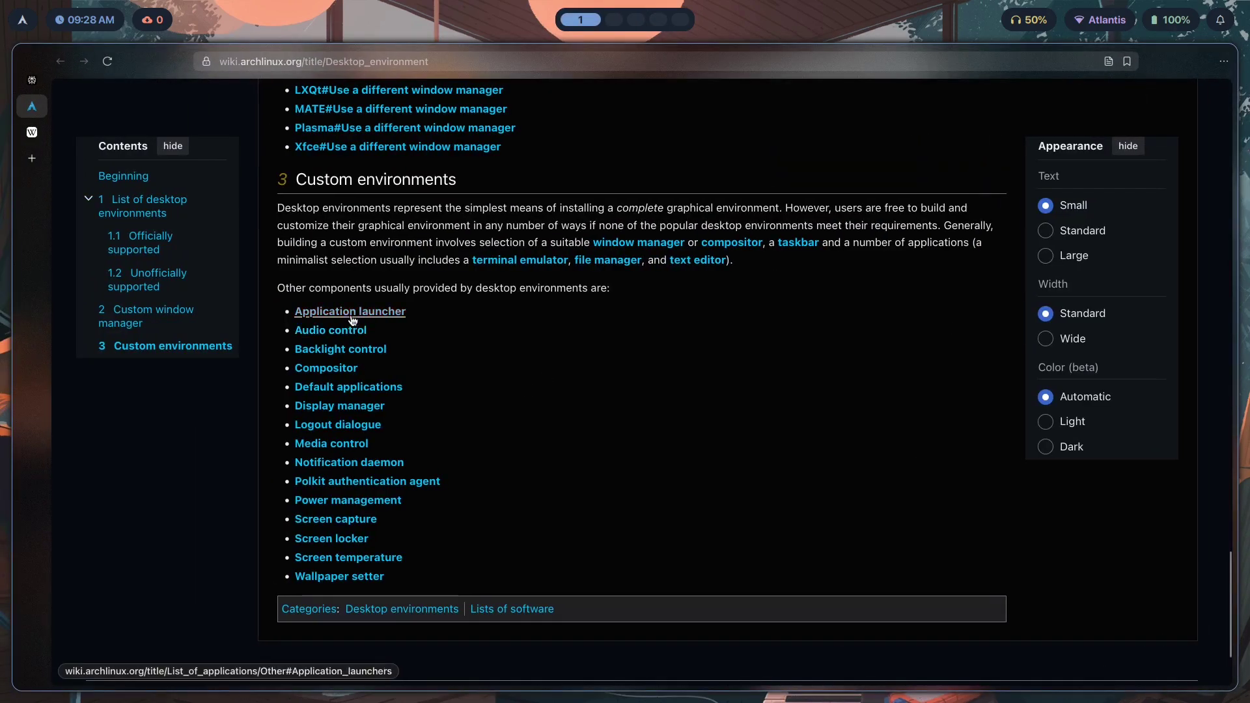
key("XF86MonBrightnessUp")
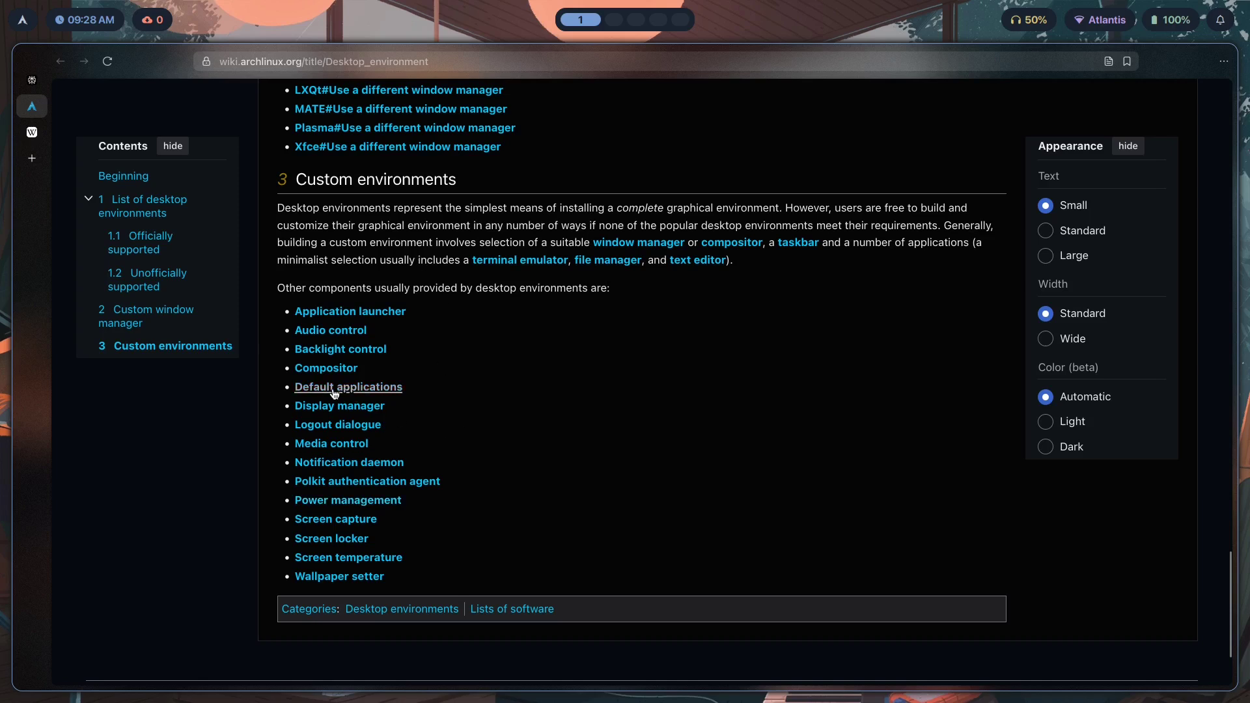
Step: Open the file manager on workspace 2, look over the home folder, and close the window
key("super+2")
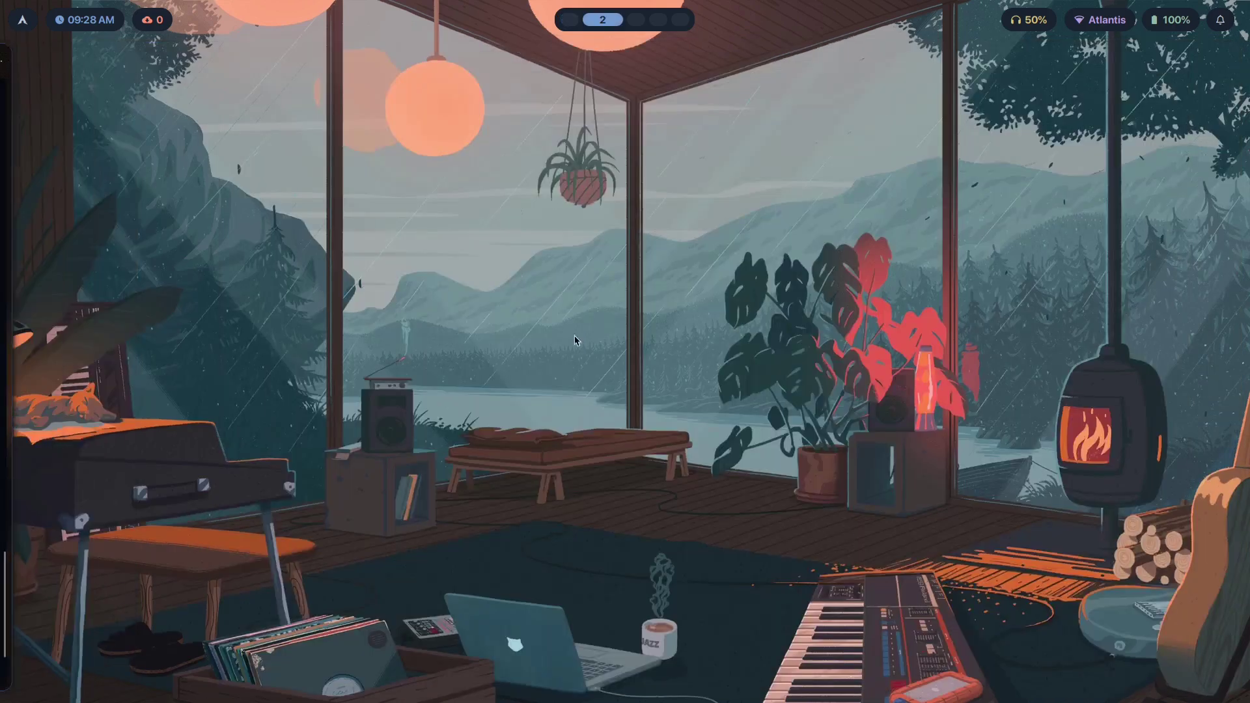
key("super+e")
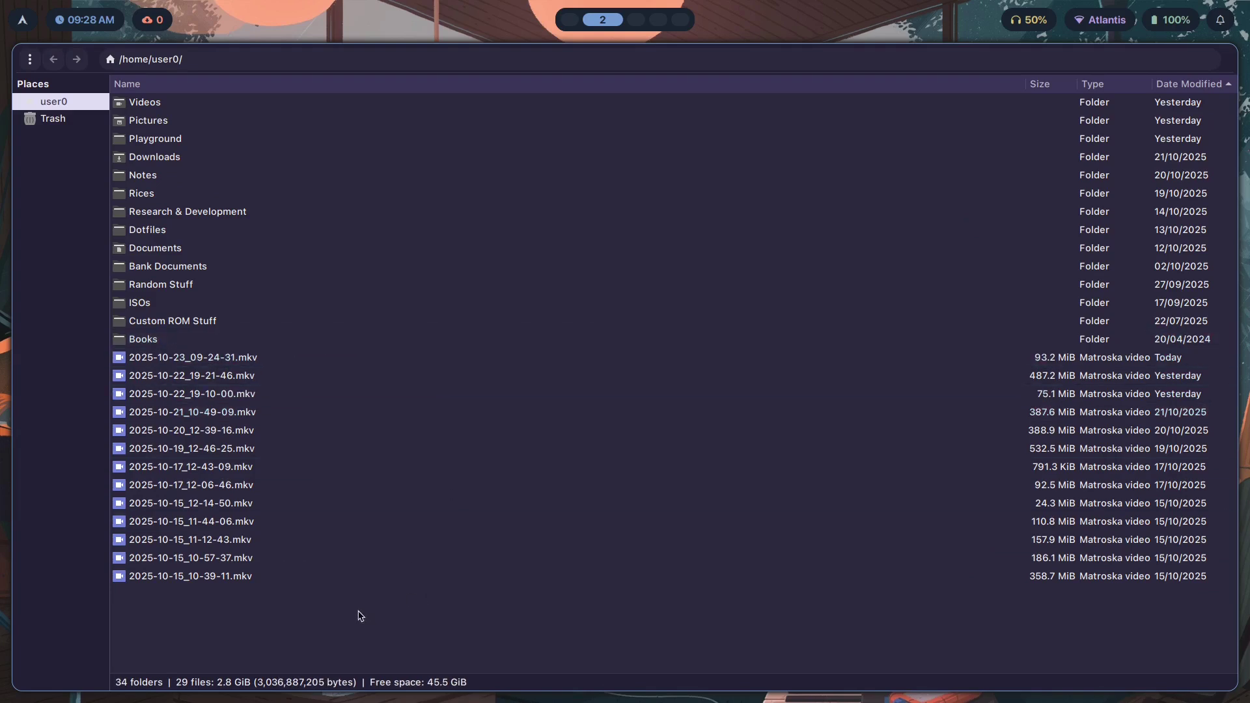
right_click(301, 605)
left_click(661, 672)
key("super+q")
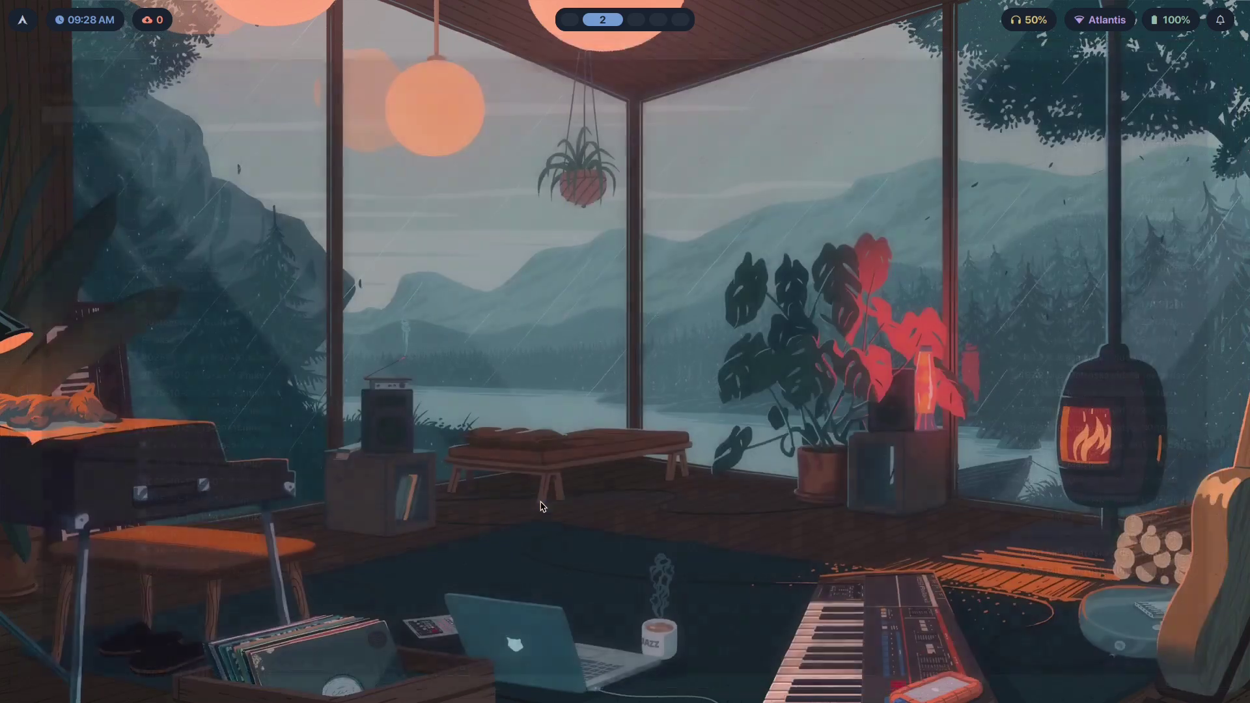
Step: Create test.txt.bak with nvim in a new terminal, enter "hello", save the file, and close the terminal
key("super+Return")
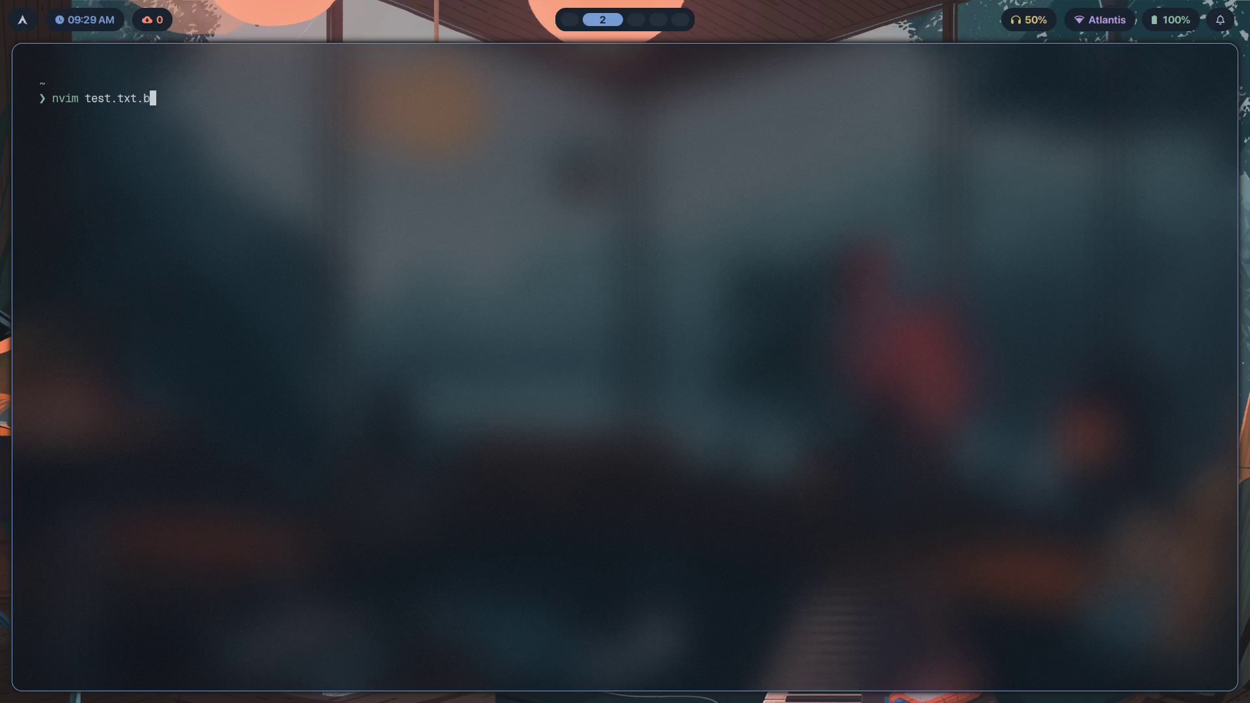
type("nvim test.txt.bak")
key("Return")
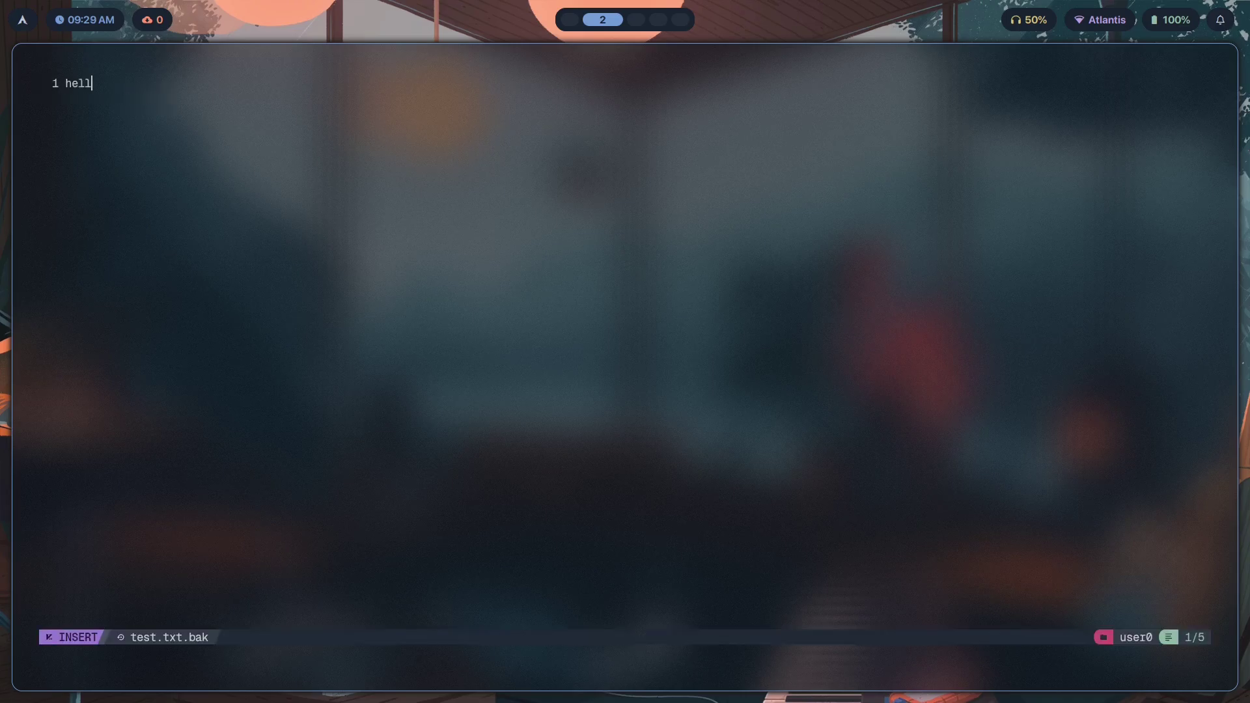
type(":wq")
key("Return")
key("super+q")
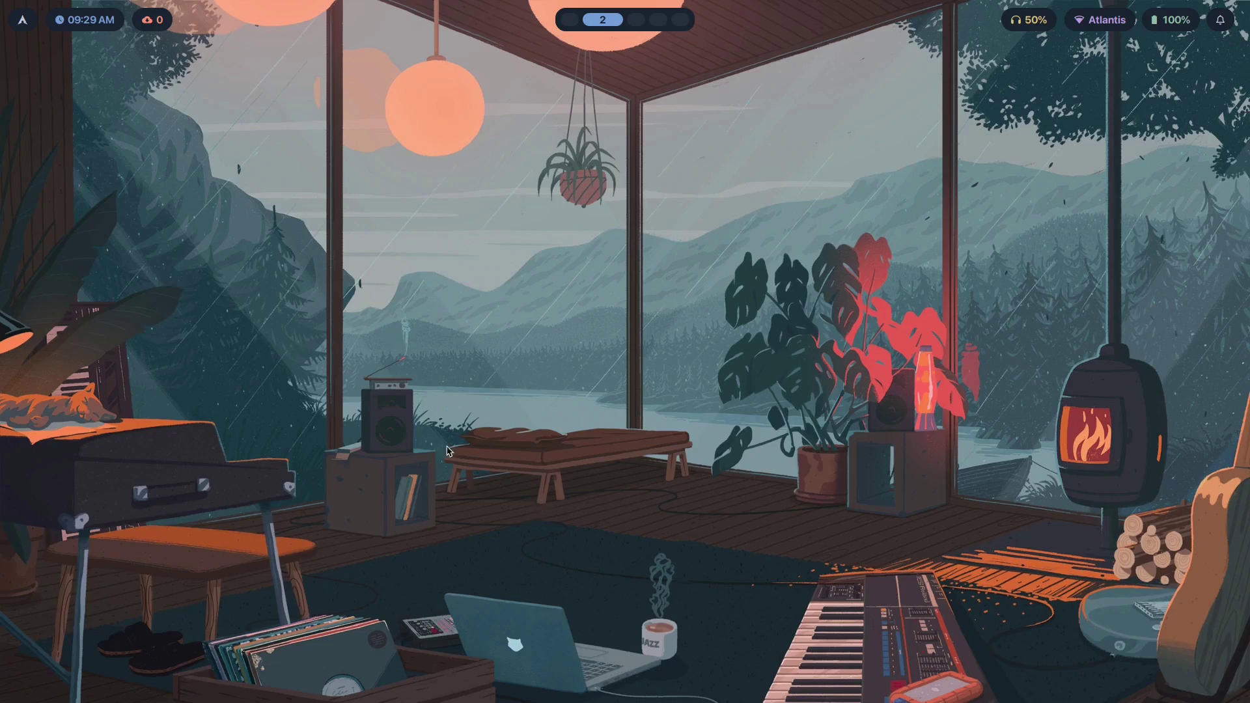
Step: Try opening test.txt.bak from the file manager, cancel the application chooser, and close the file manager
key("super+e")
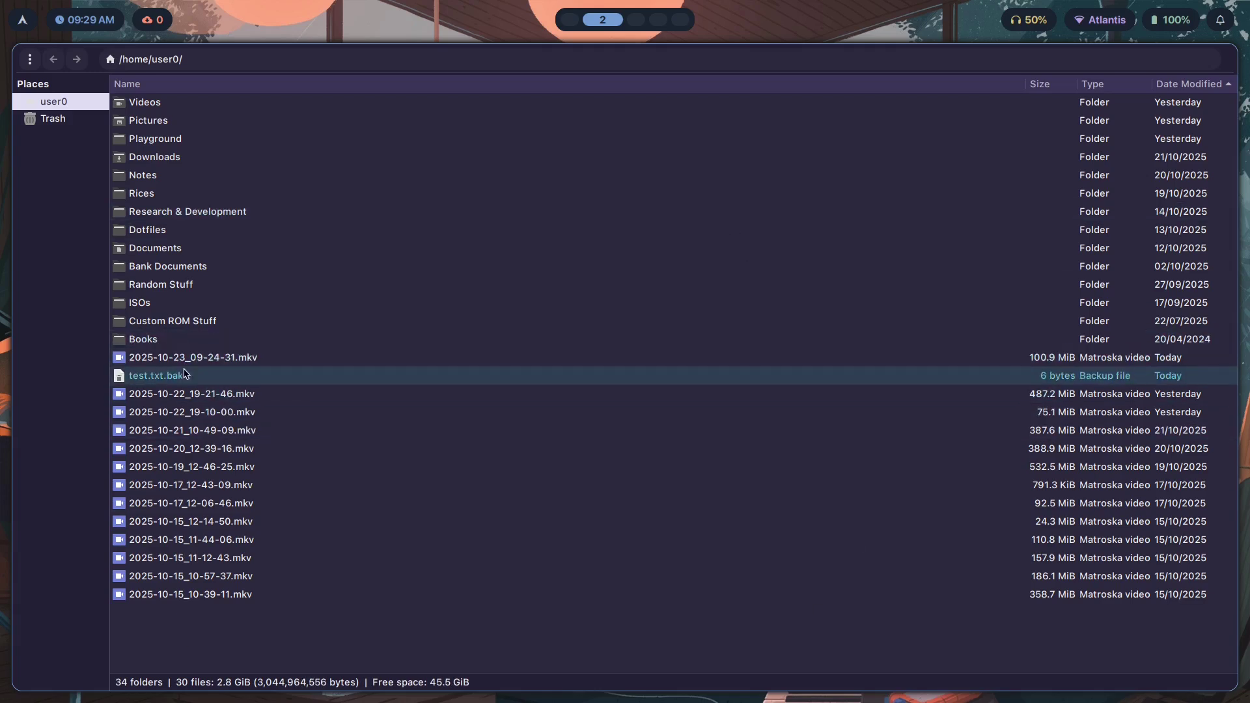
key("super+1")
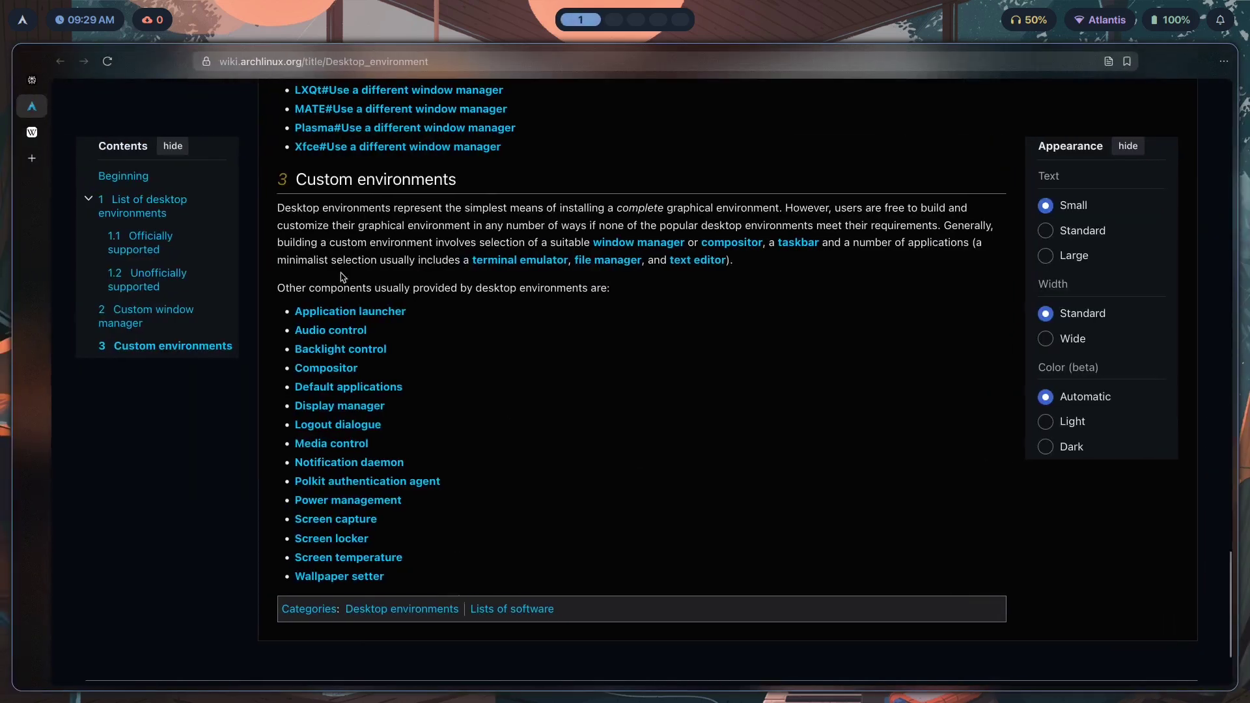
key("super+2")
key("super+shift+2")
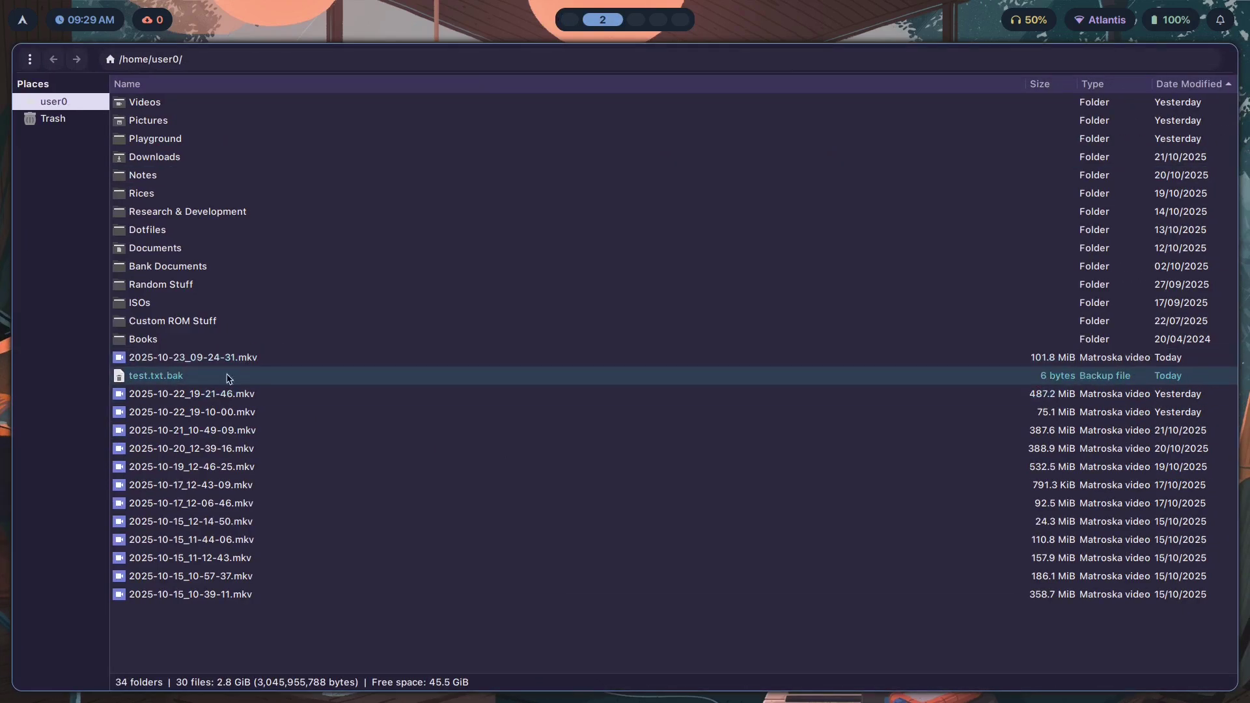
key("super+1")
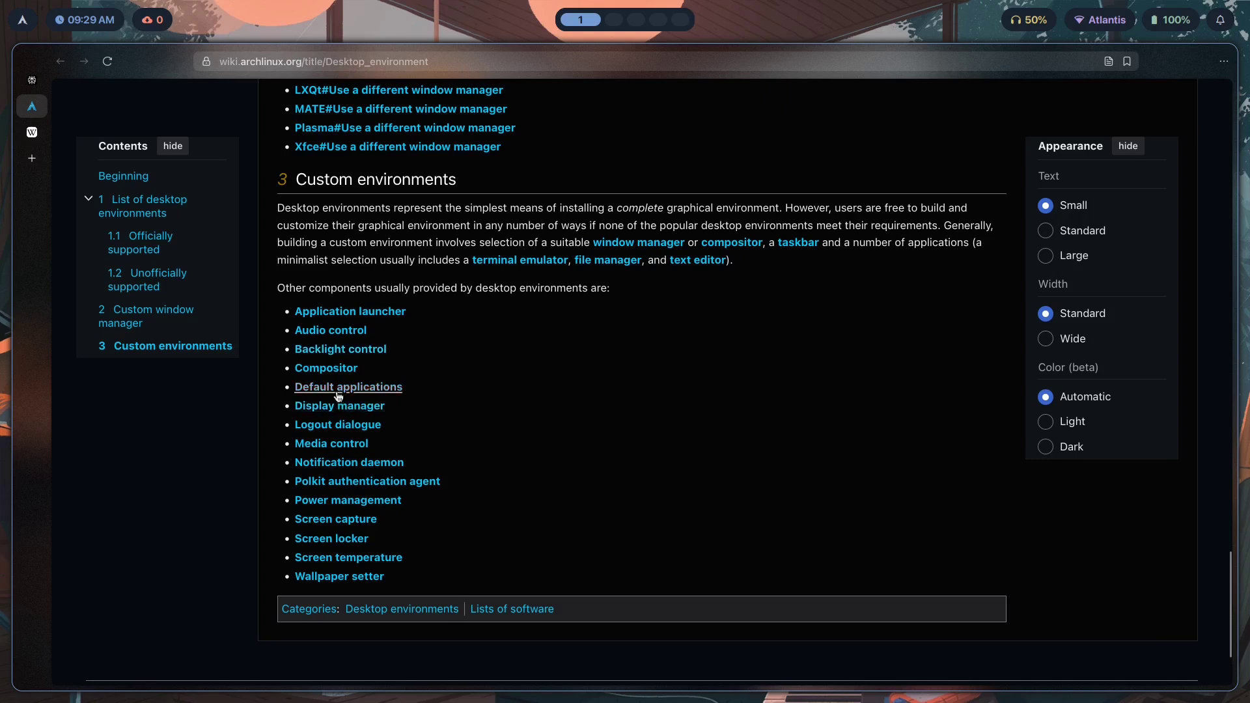
key("super+2")
double_click(232, 376)
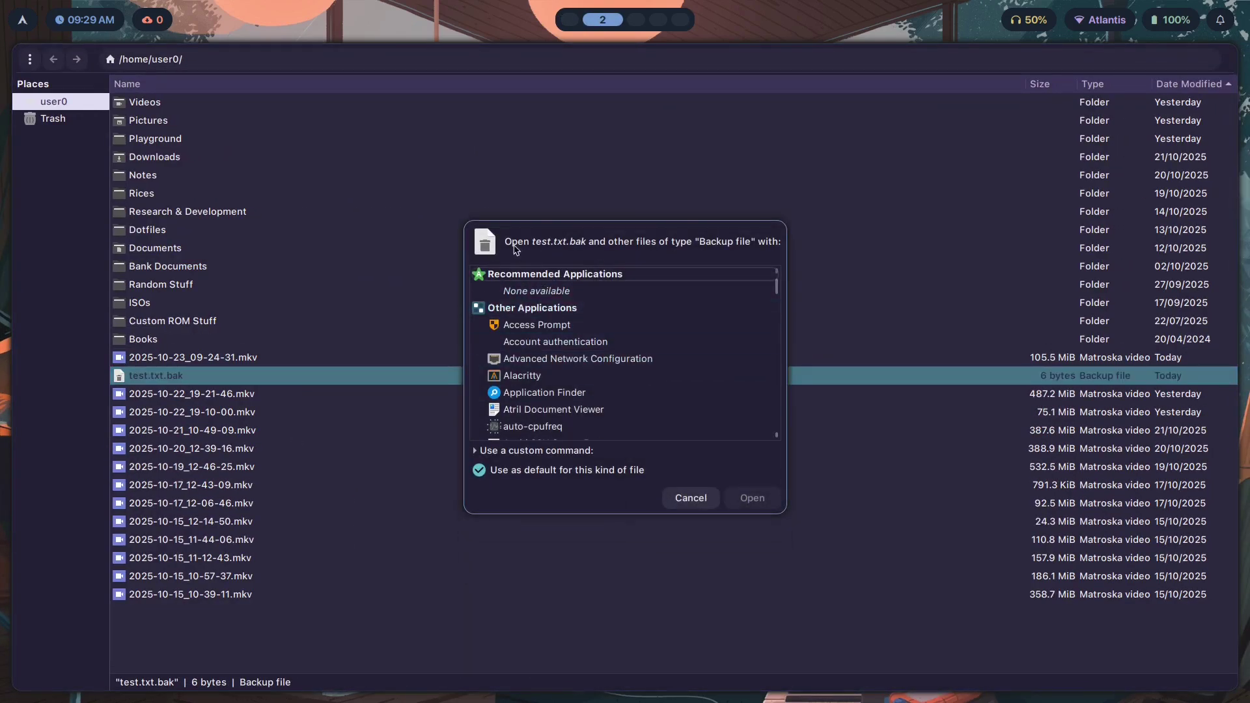
left_click(689, 498)
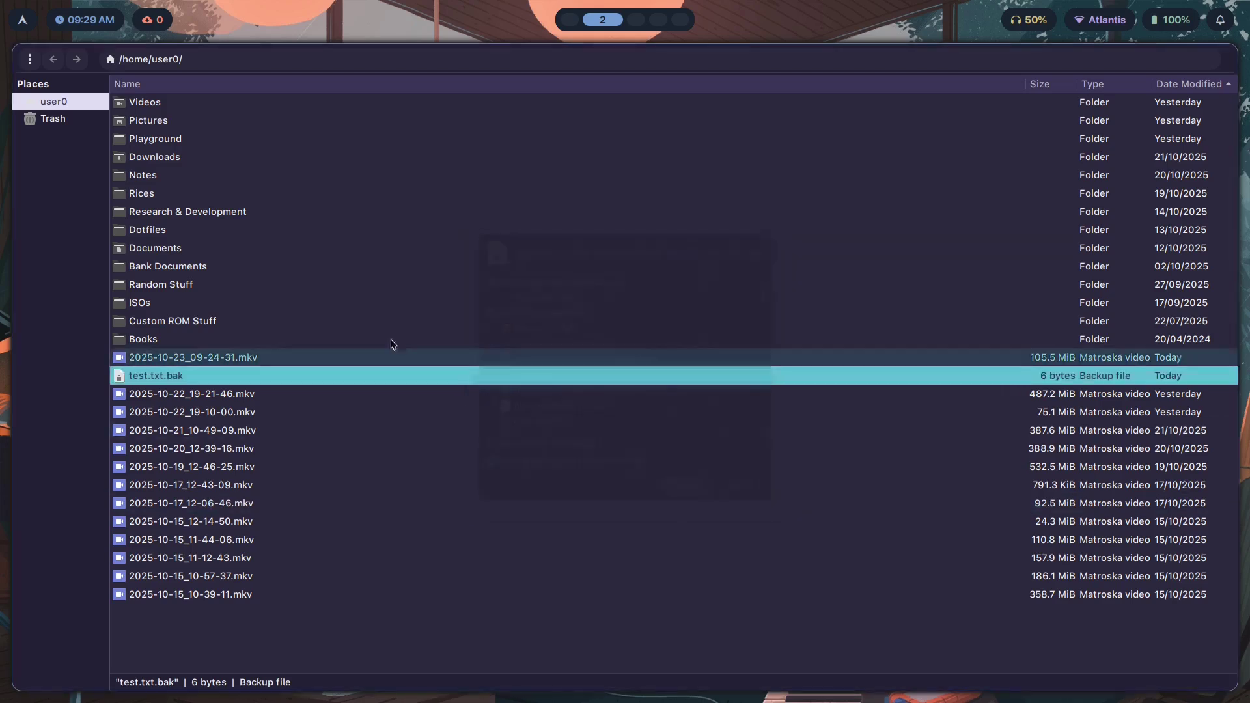
key("super+q")
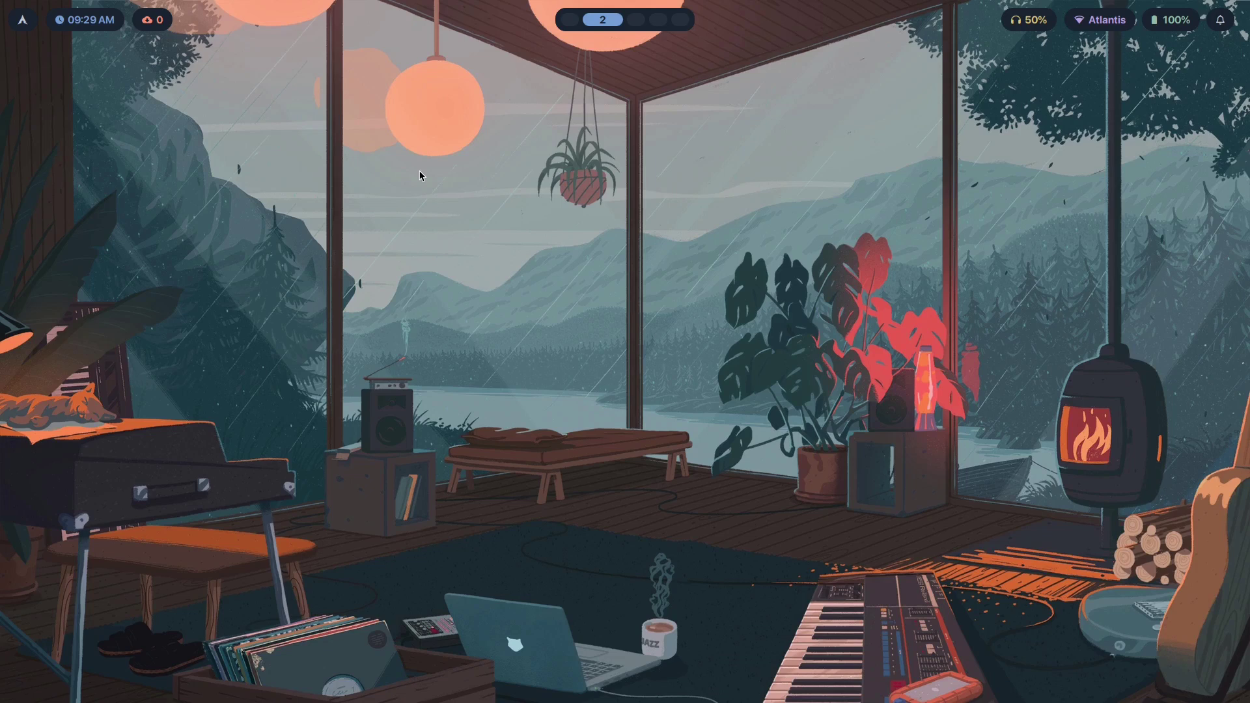
Step: Return to the ArchWiki page on workspace 1, bring up the logout dialogue, and dismiss it
key("super+1")
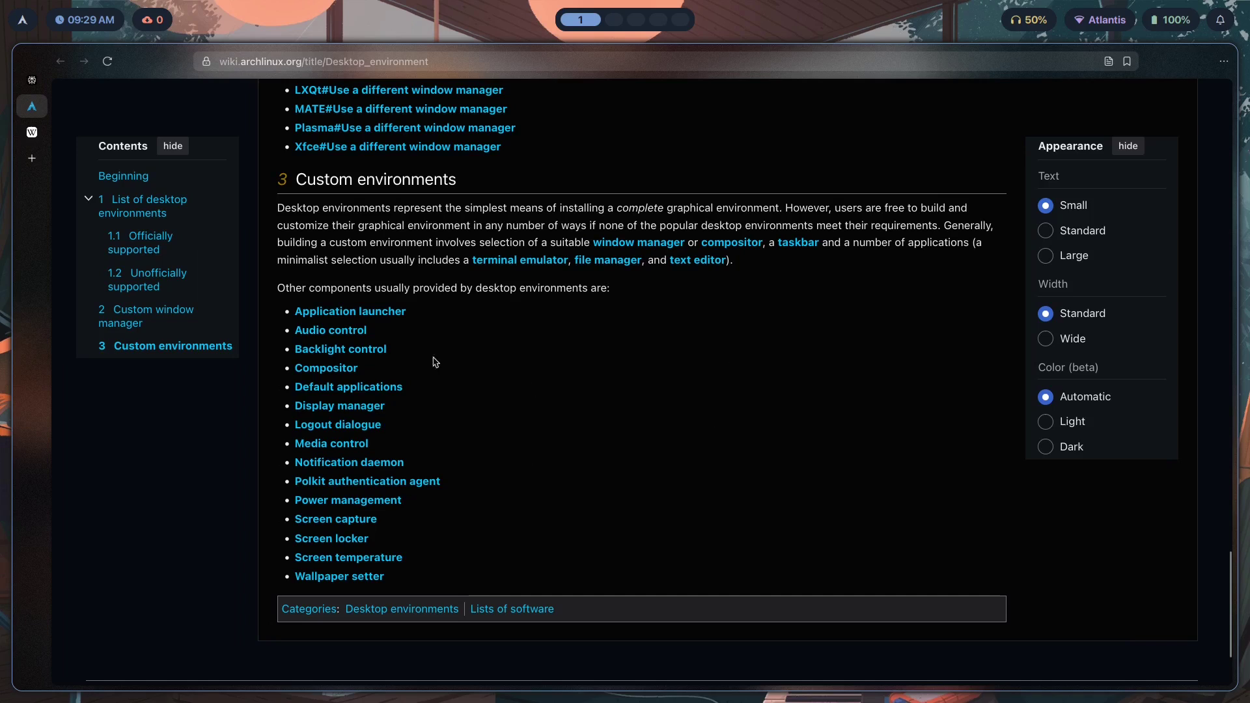
key("super+2")
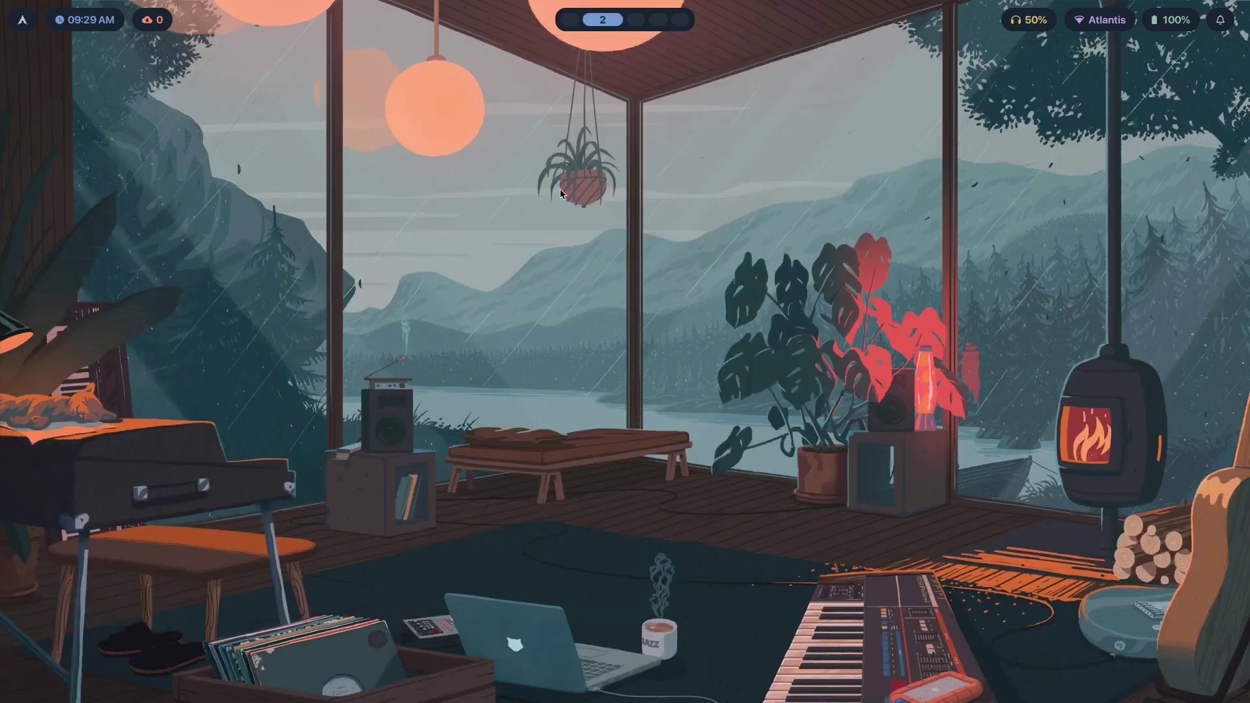
key("super+1")
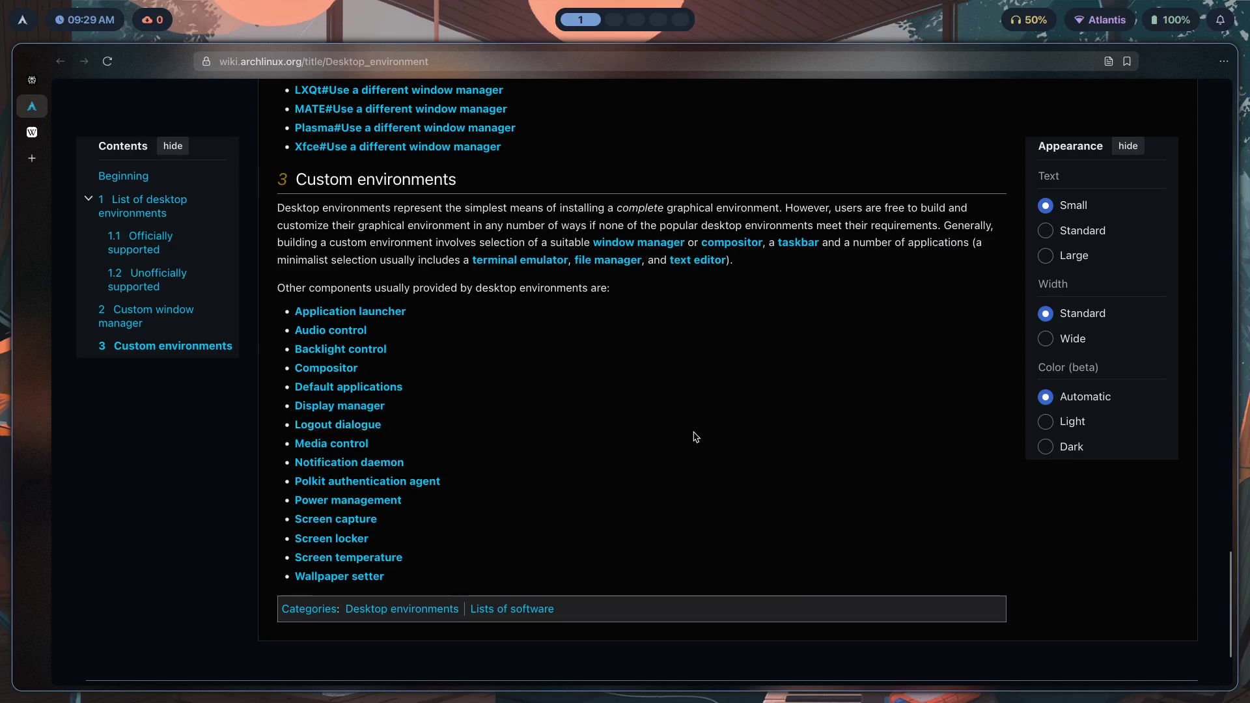
key("super+BackSpace")
key("Escape")
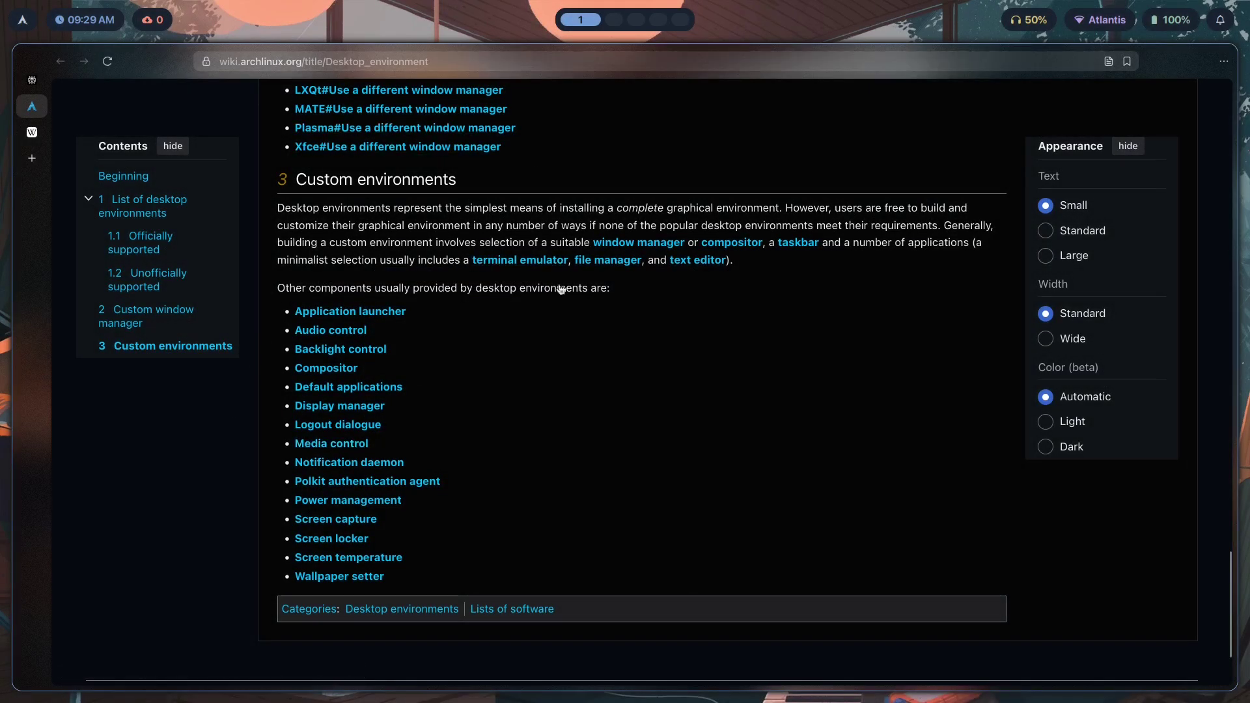
Step: Play the track 2:23 AM in Spotify on workspace 2, lower the volume to 25%, and return to workspace 1
key("super+2")
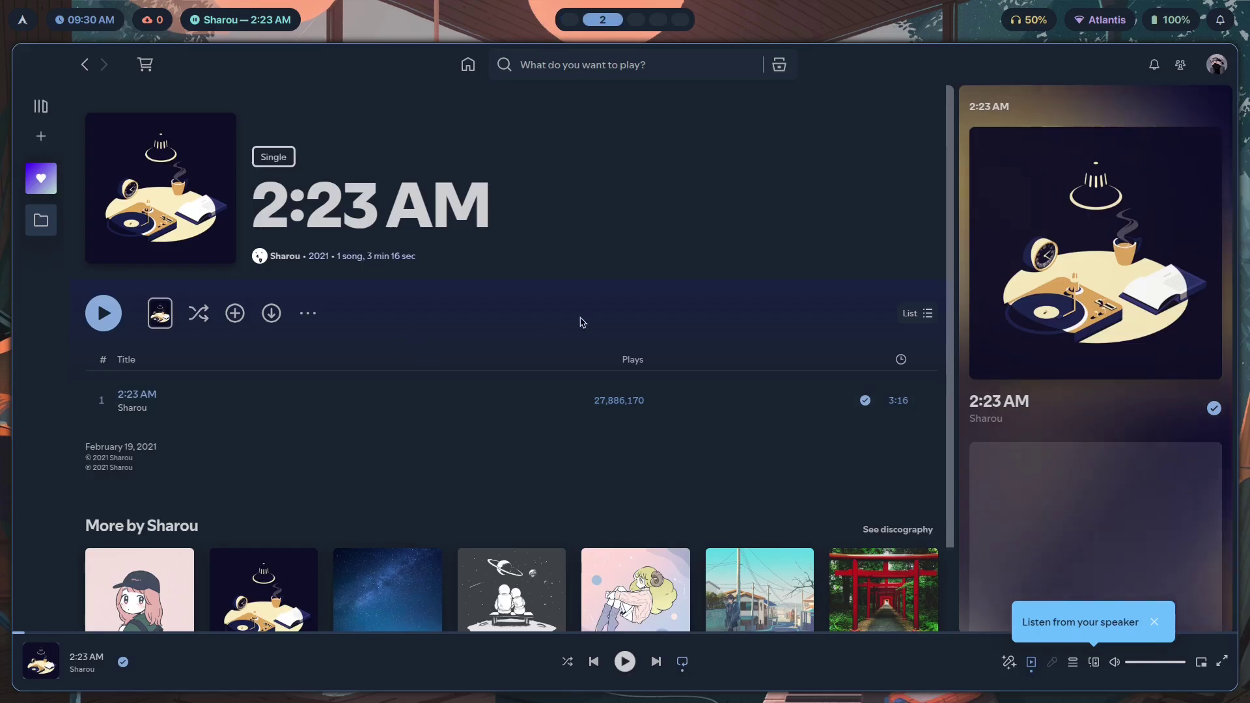
key("space")
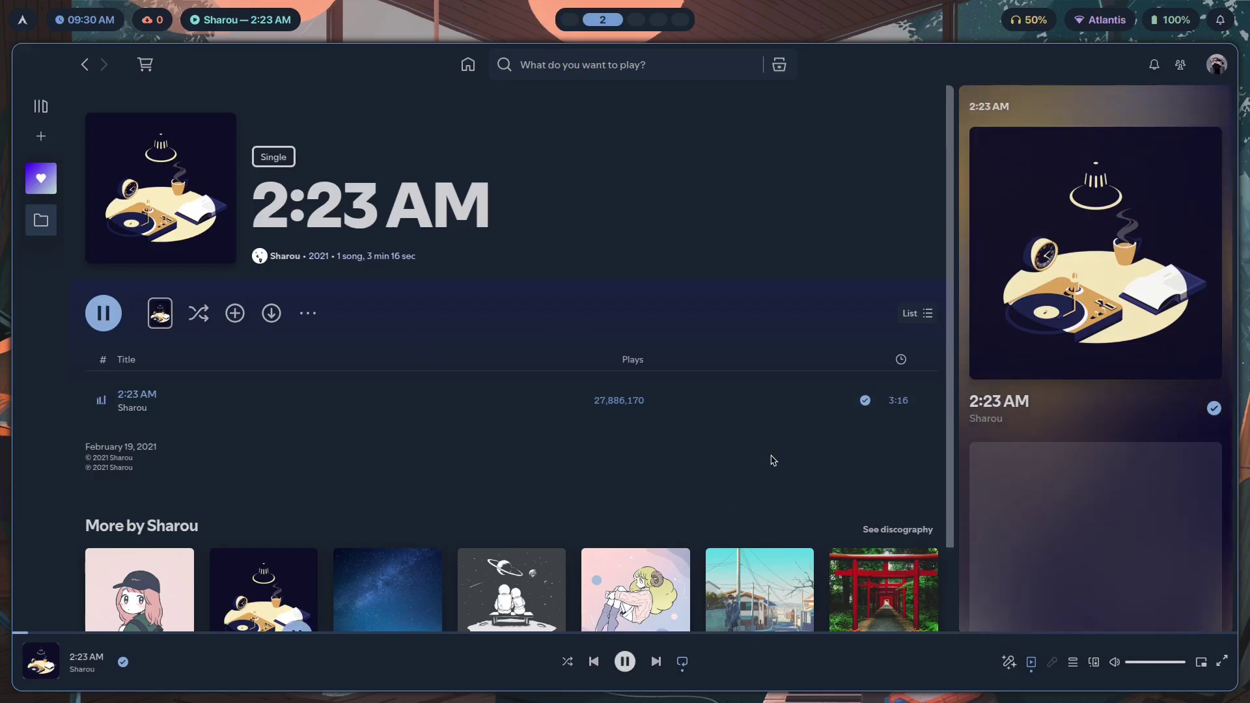
key("XF86AudioLowerVolume")
key("XF86AudioLowerVolume")
key("XF86AudioLowerVolume")
key("XF86AudioLowerVolume")
key("XF86AudioLowerVolume")
key("super+1")
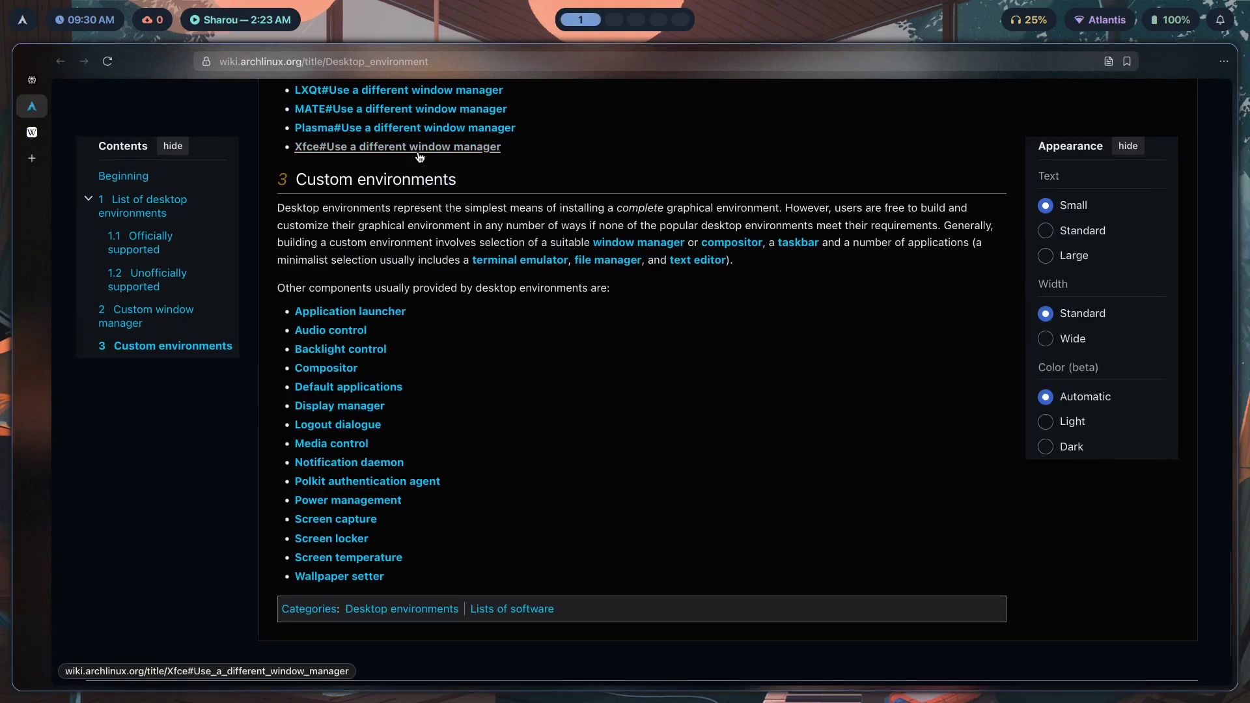
Step: Lock the screen and unlock it by entering the account password
key("super+l")
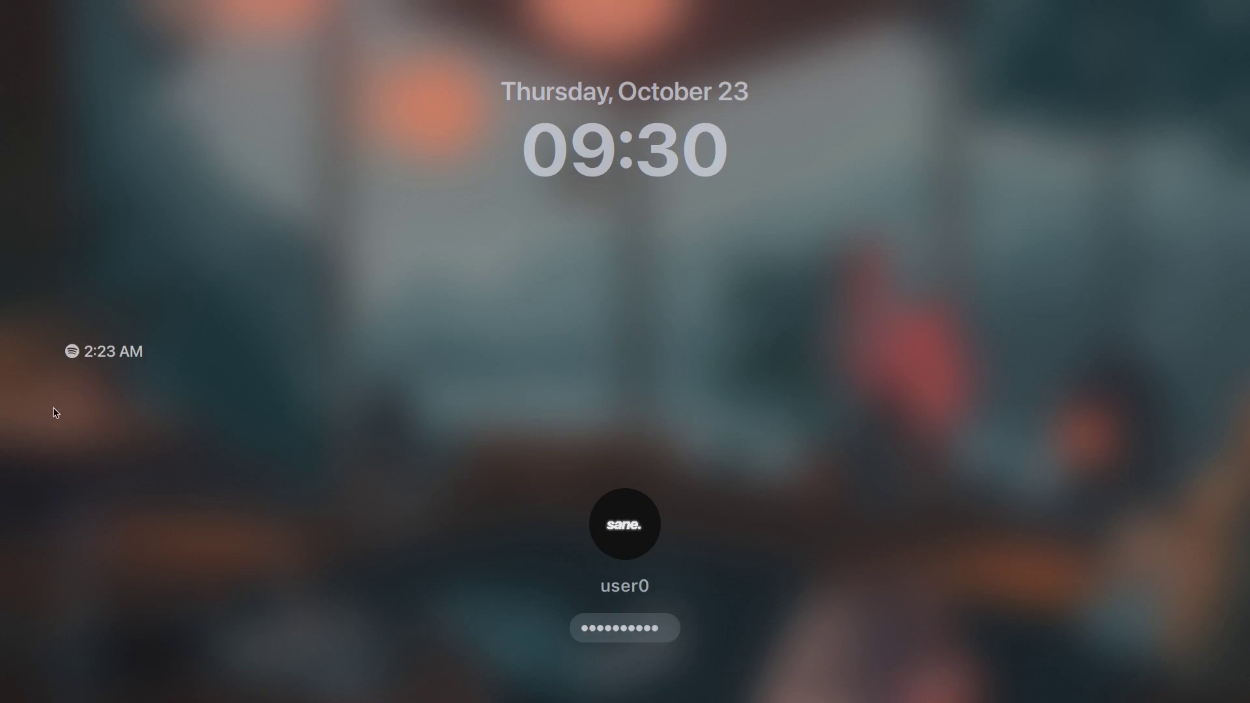
key("Return")
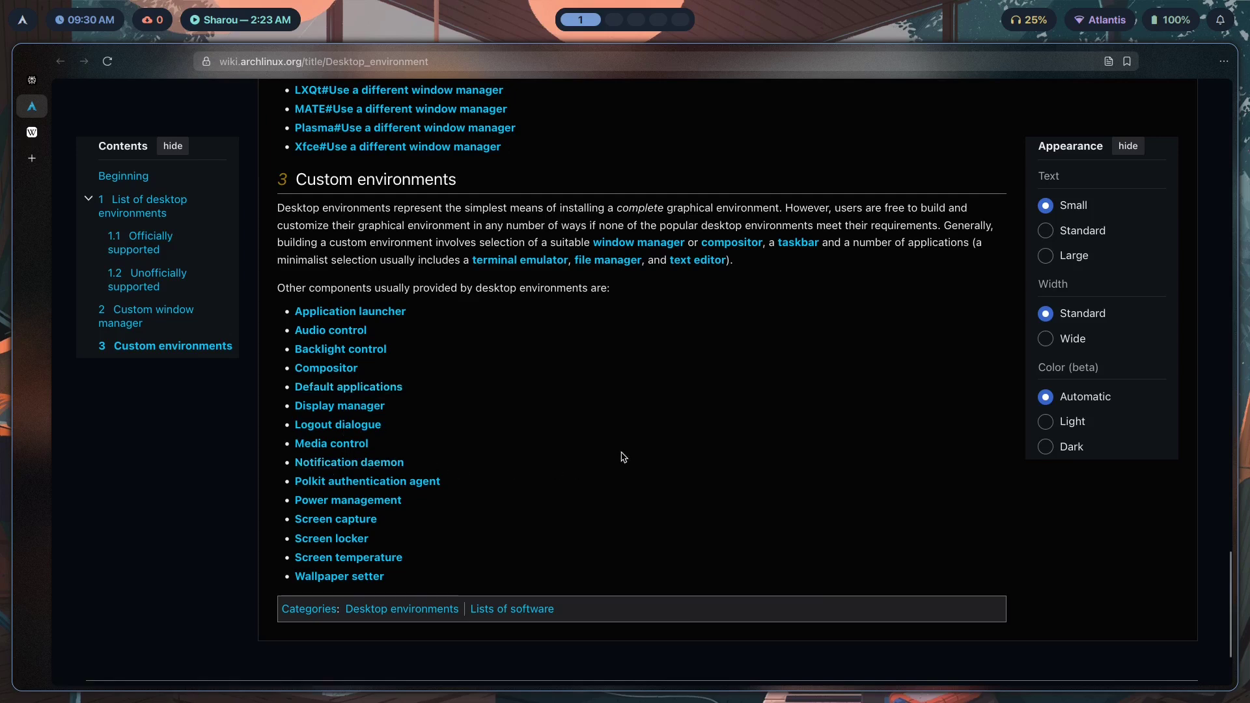
Step: Send a test notification with "notify-send hello" in a new terminal and close the terminal
key("super+Return")
type("notify-send hel")
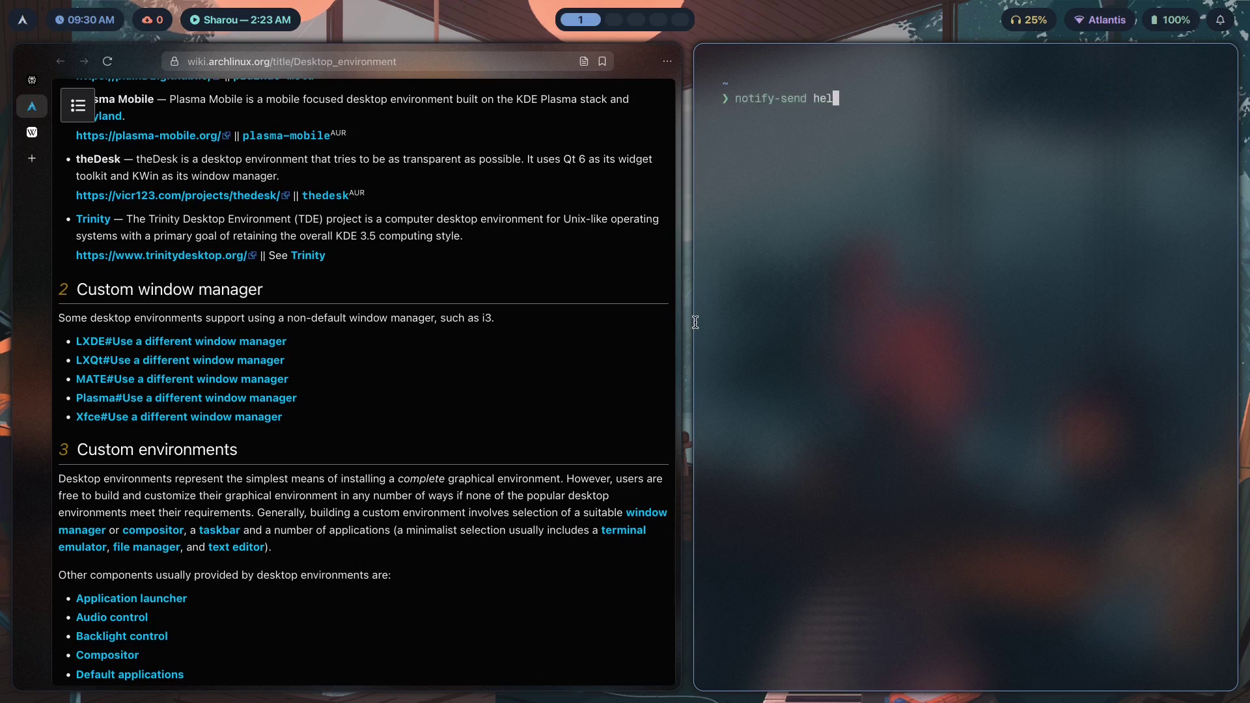
type("lo")
key("Return")
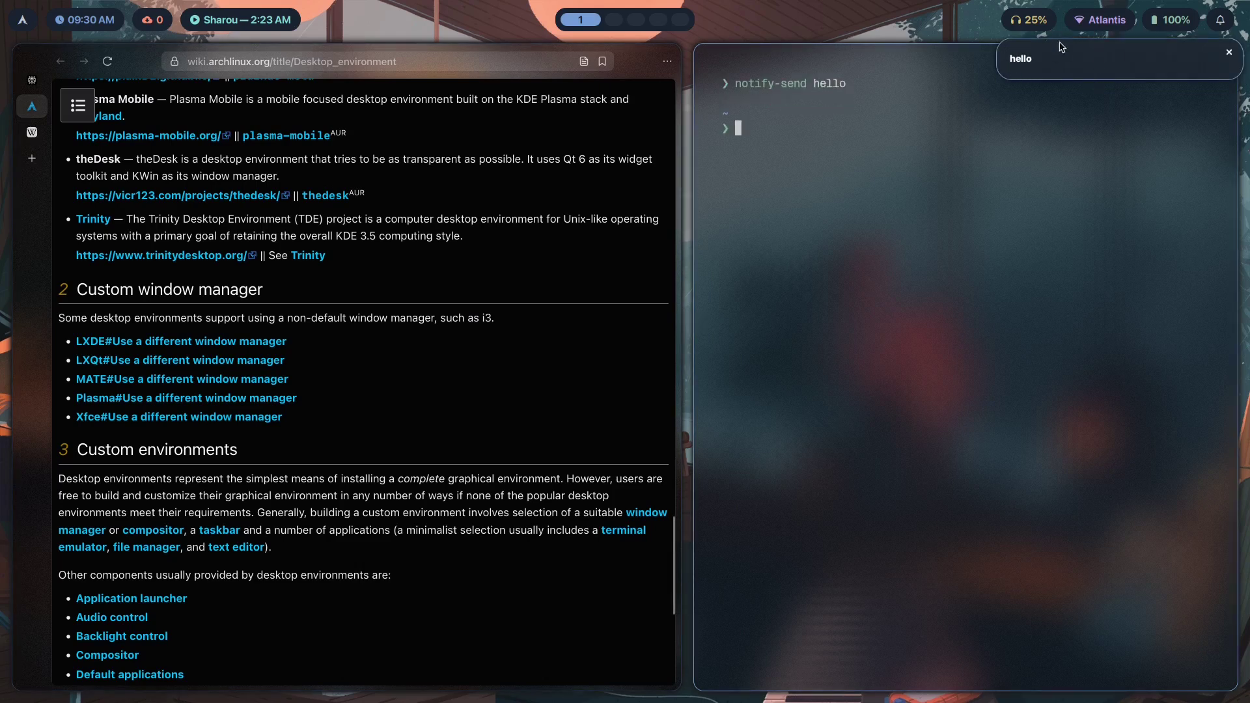
key("super+q")
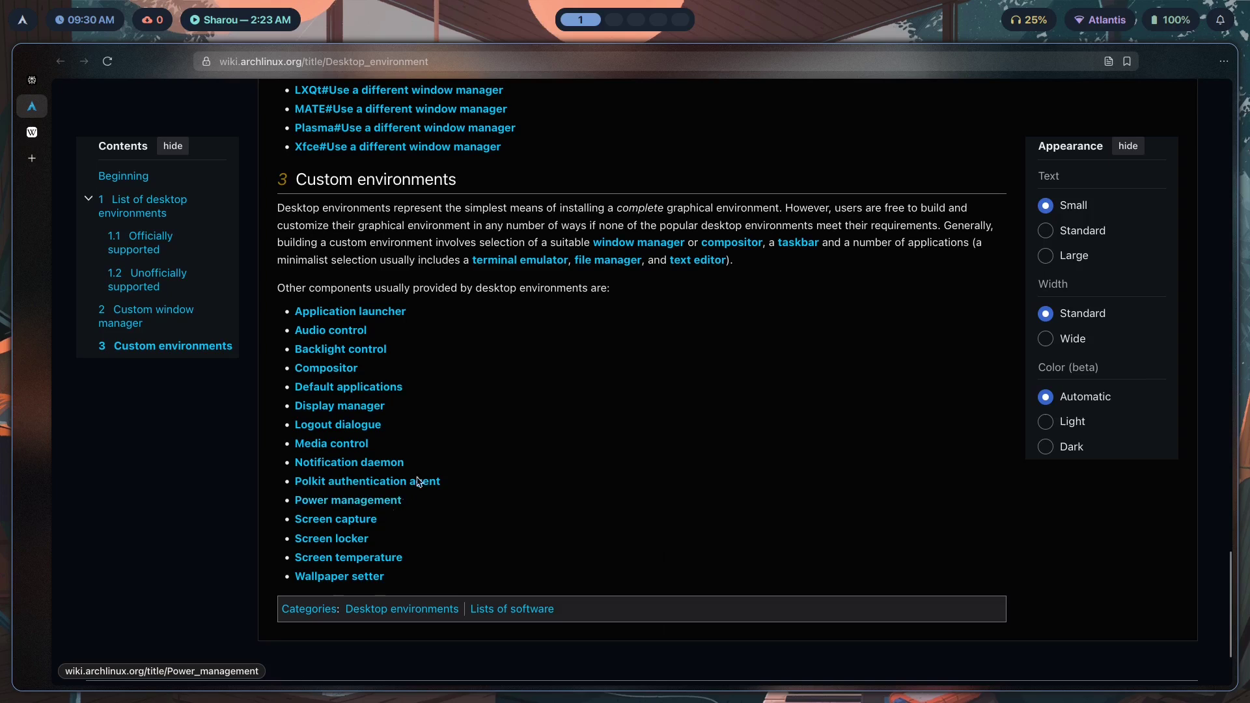
Step: Launch auto-cpufreq on the empty workspace 3 to view the CPU governor and frequency settings
key("super+2")
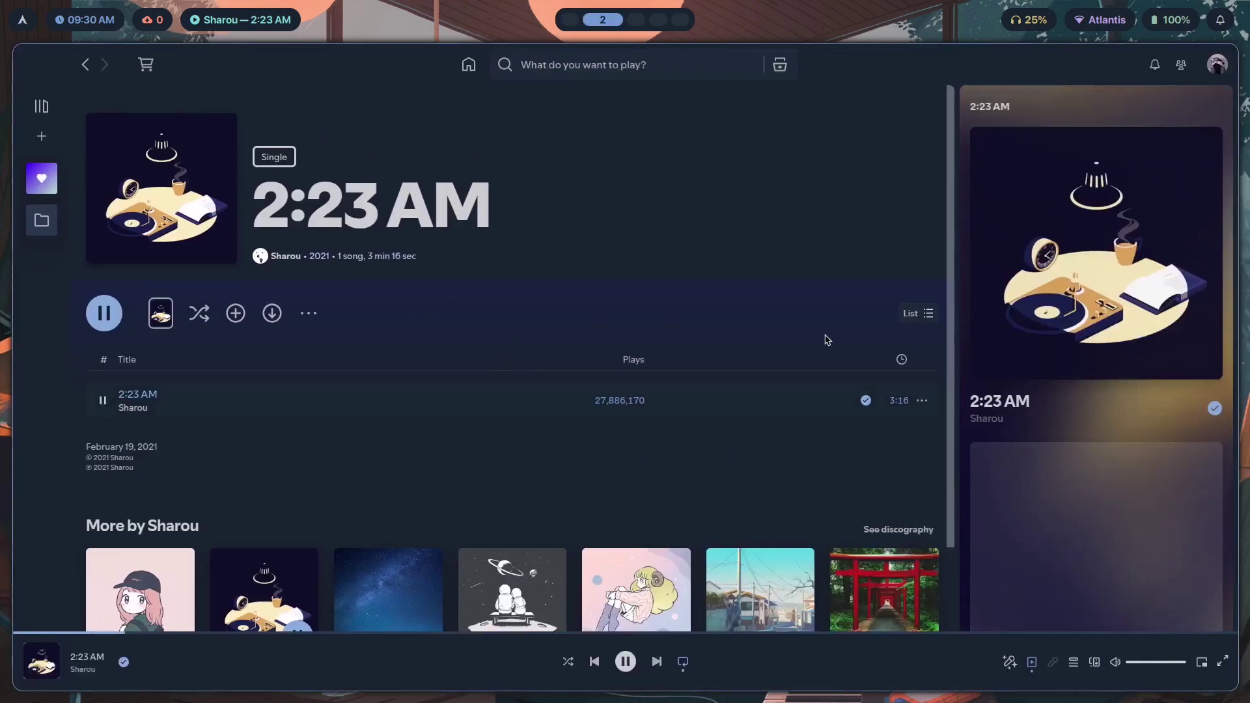
key("super+3")
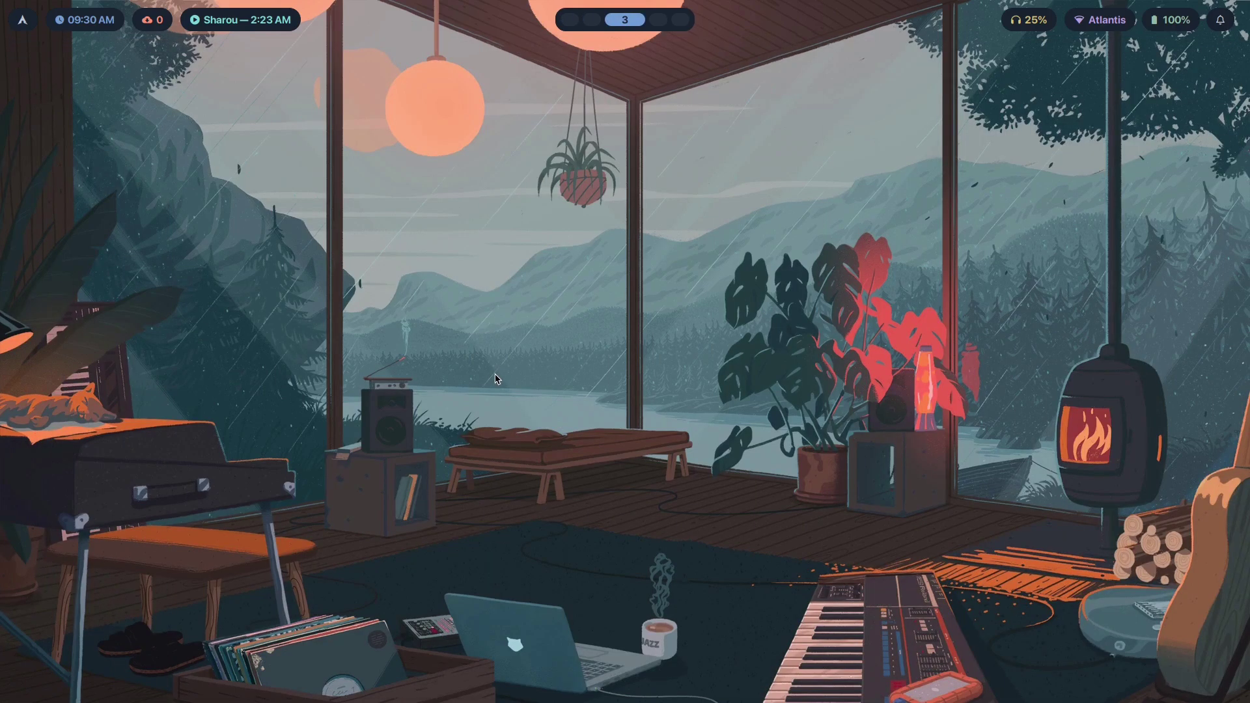
key("super+r")
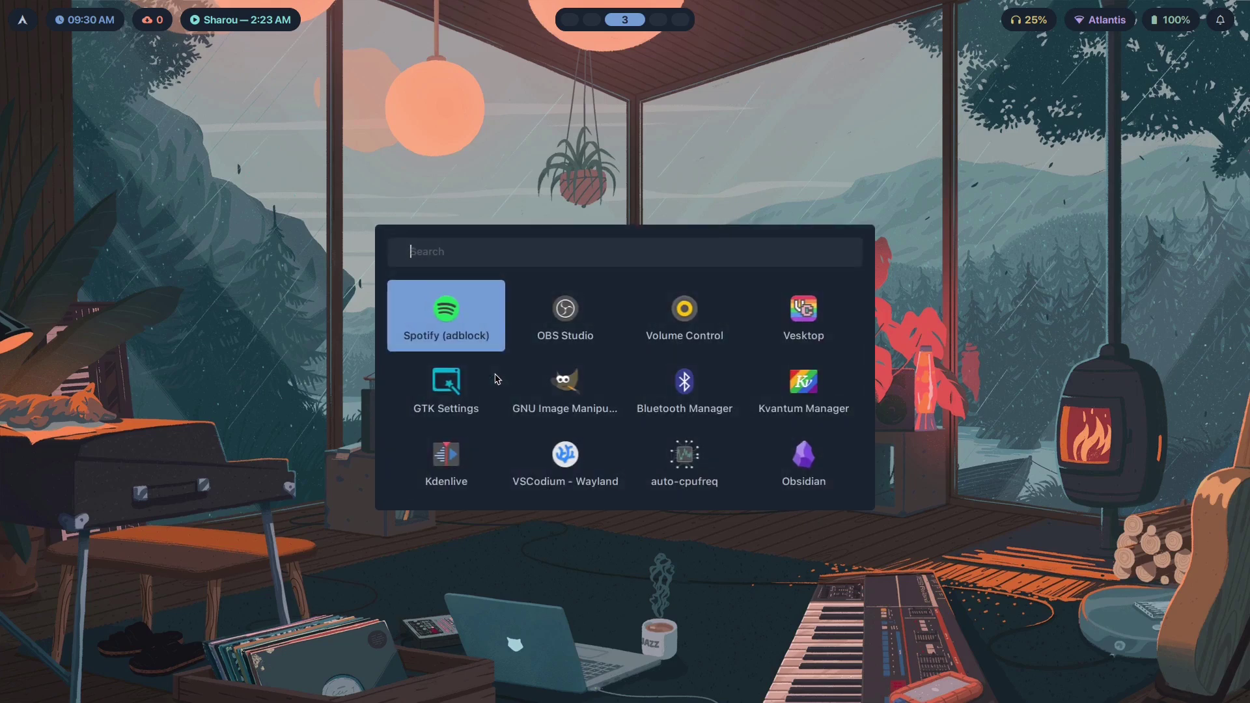
type("auto")
key("Return")
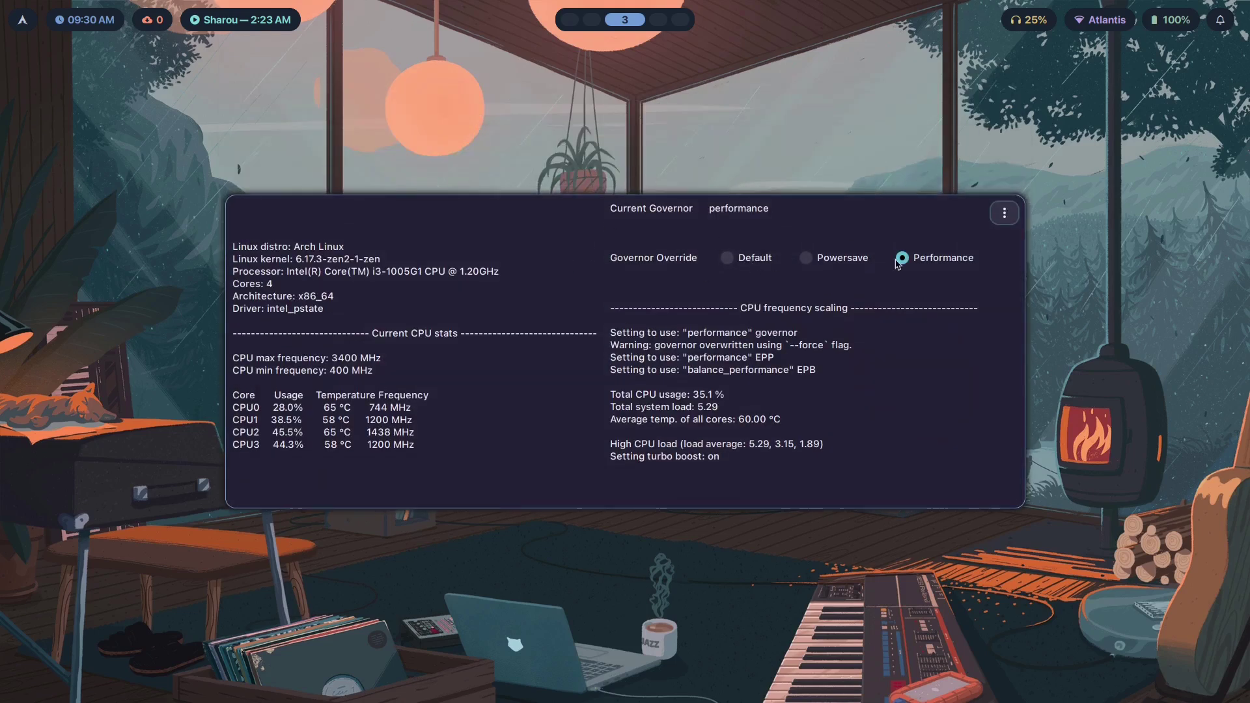
Step: Open the Discord client beside Spotify on workspace 2 and pause the playing track
key("super+2")
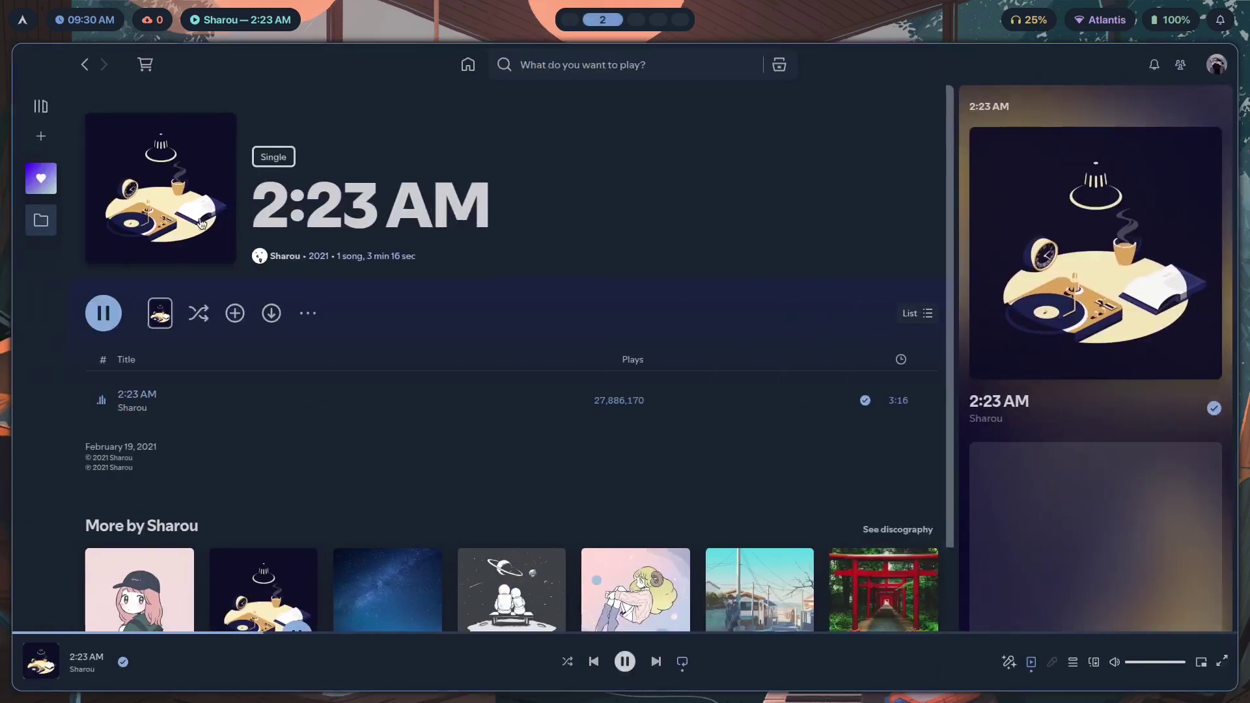
key("super")
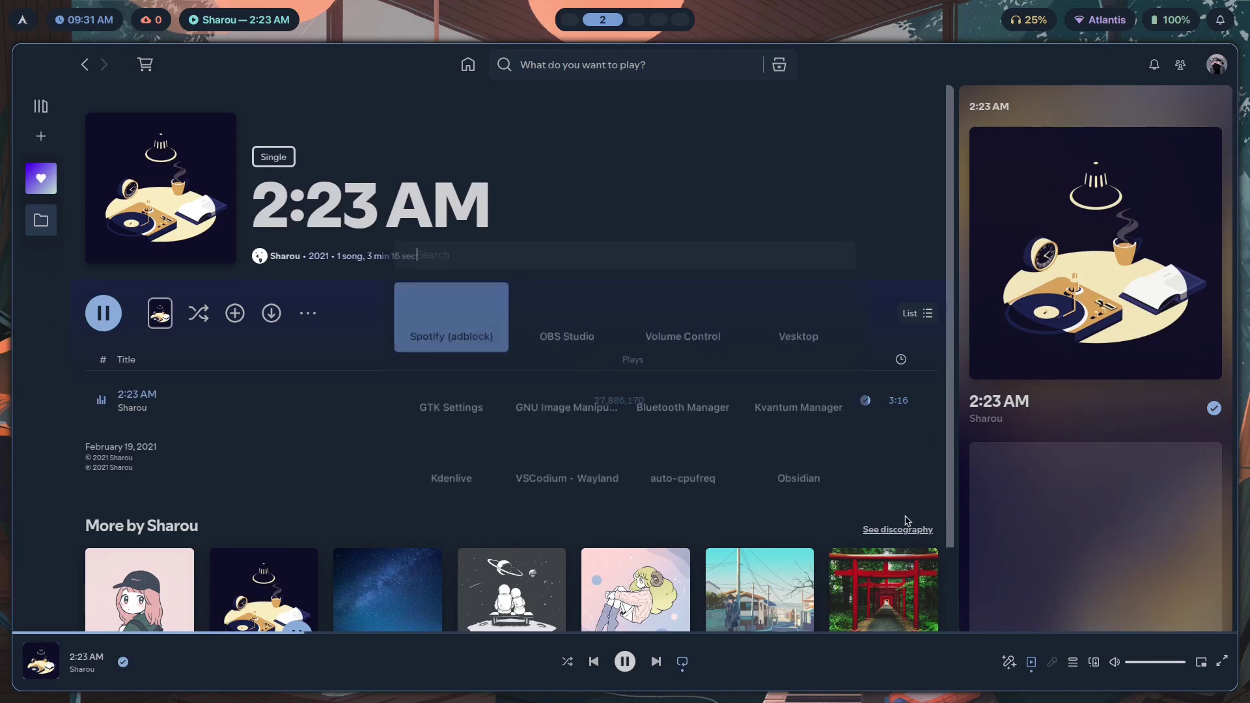
type("dis")
key("Return")
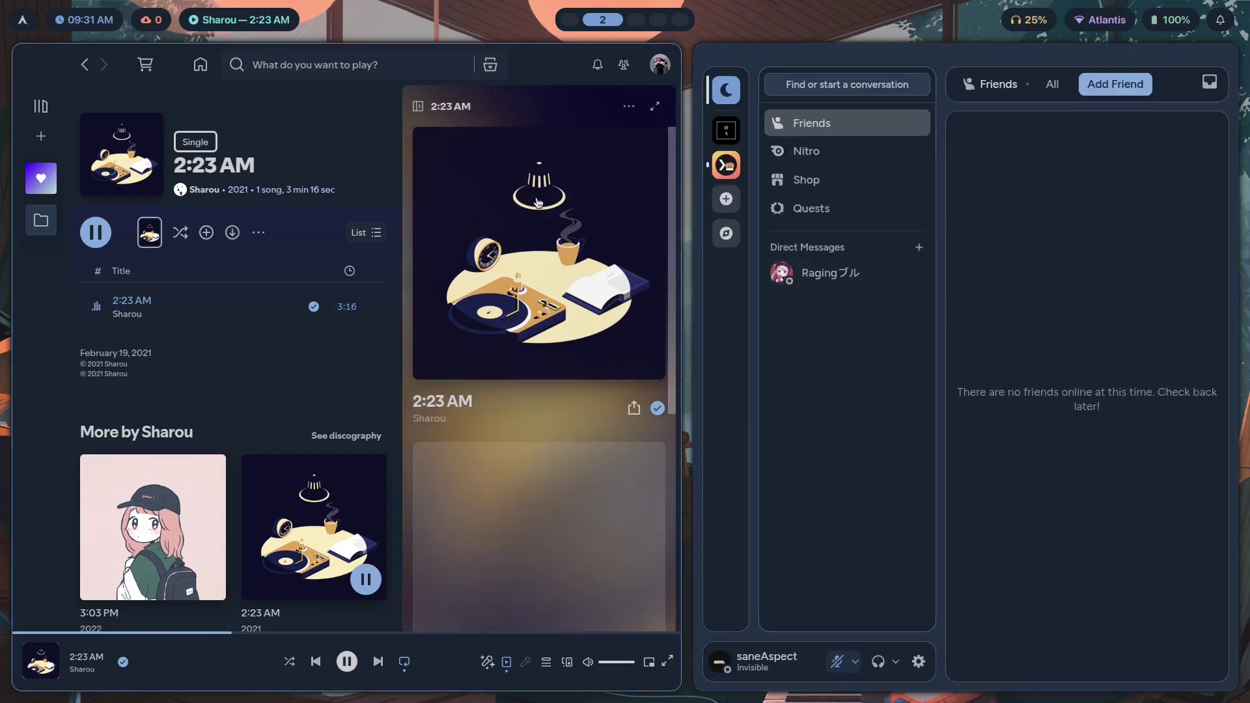
key("space")
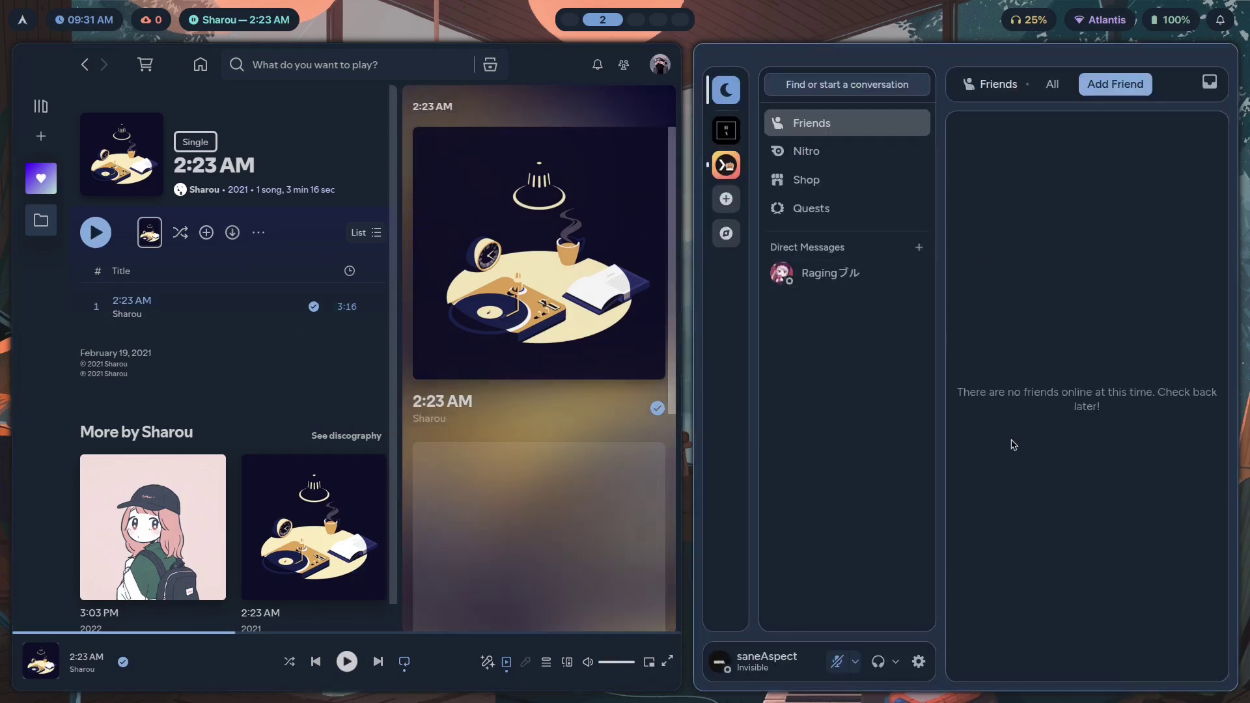
Step: Open VSCodium alongside Spotify and Discord on workspace 2
key("super+space")
type("vsc")
key("Return")
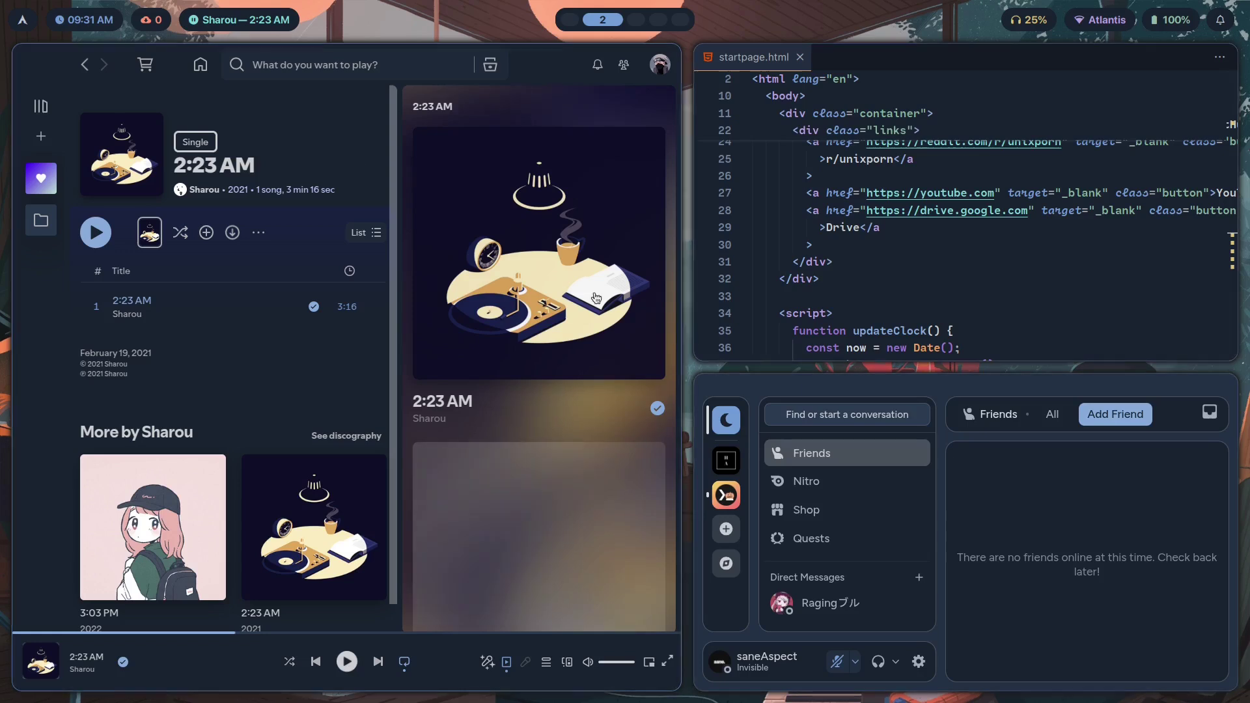
Step: Apply the everforest-dark desktop theme and check it in the browser on workspace 1, ending back on workspace 2
key("super+shift+t")
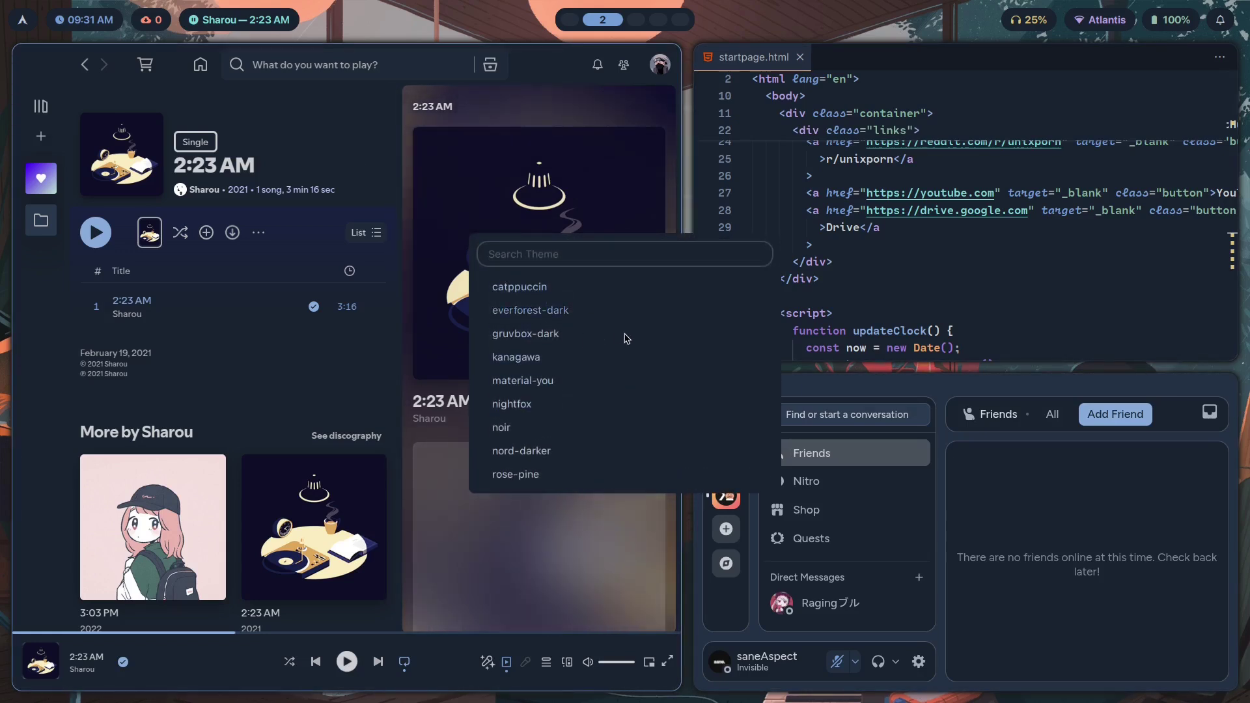
key("Escape")
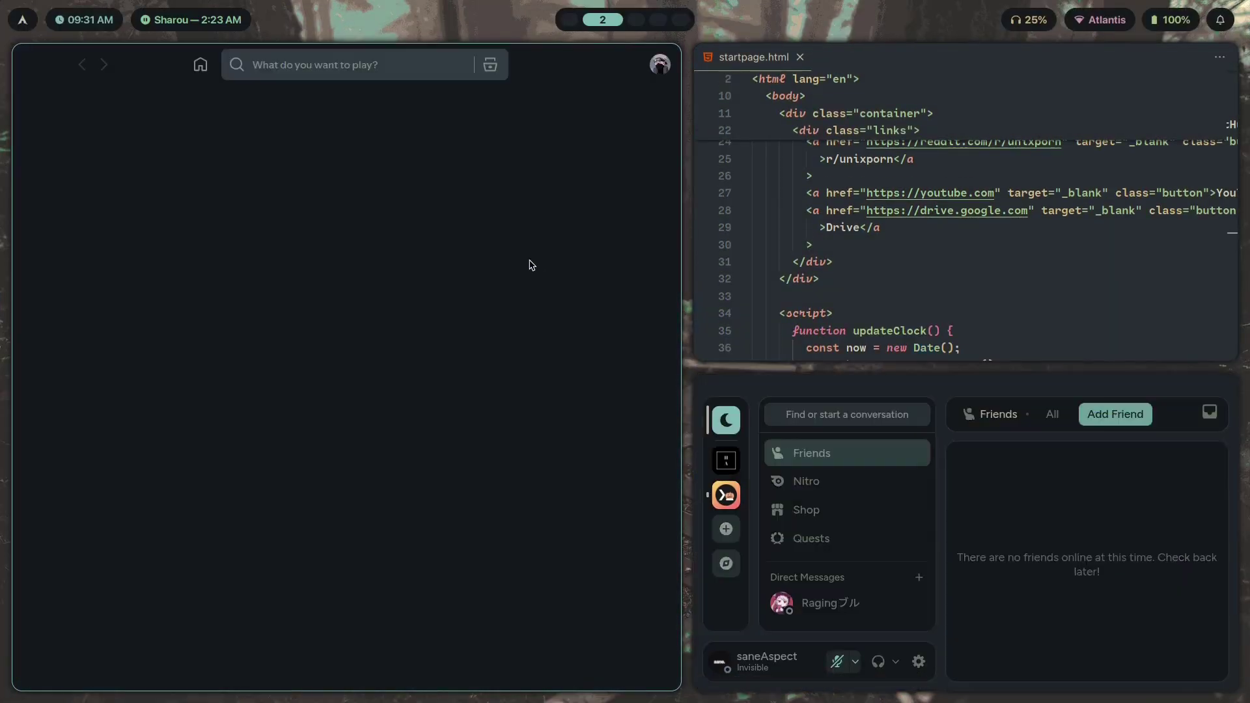
key("super+1")
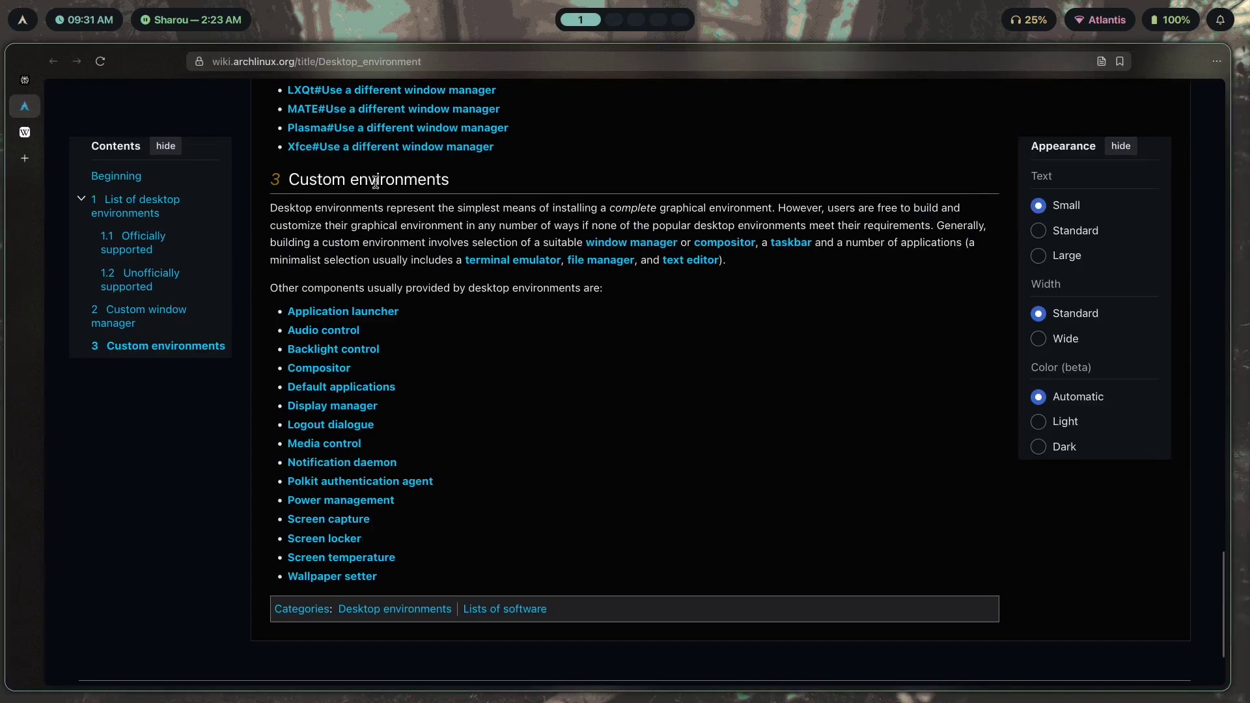
key("super+2")
key("super+2")
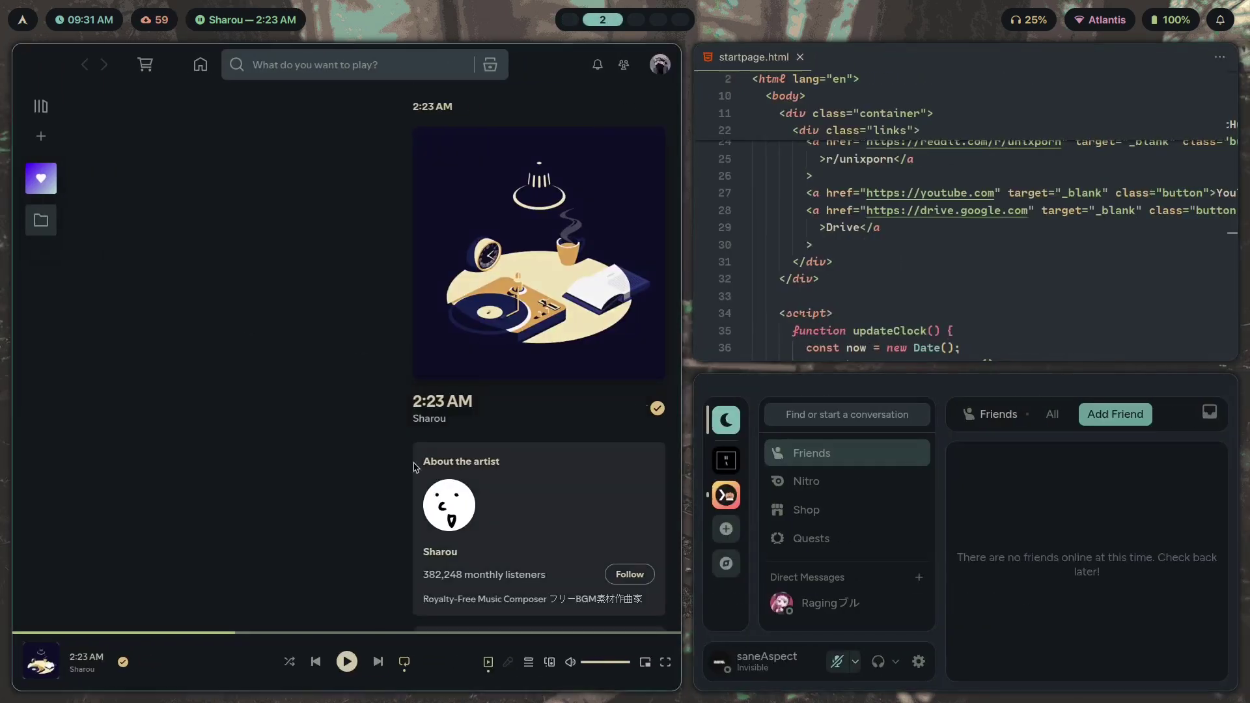
Step: Bring up and dismiss the application launcher and the logout dialogue to inspect their new theme
key("super+d")
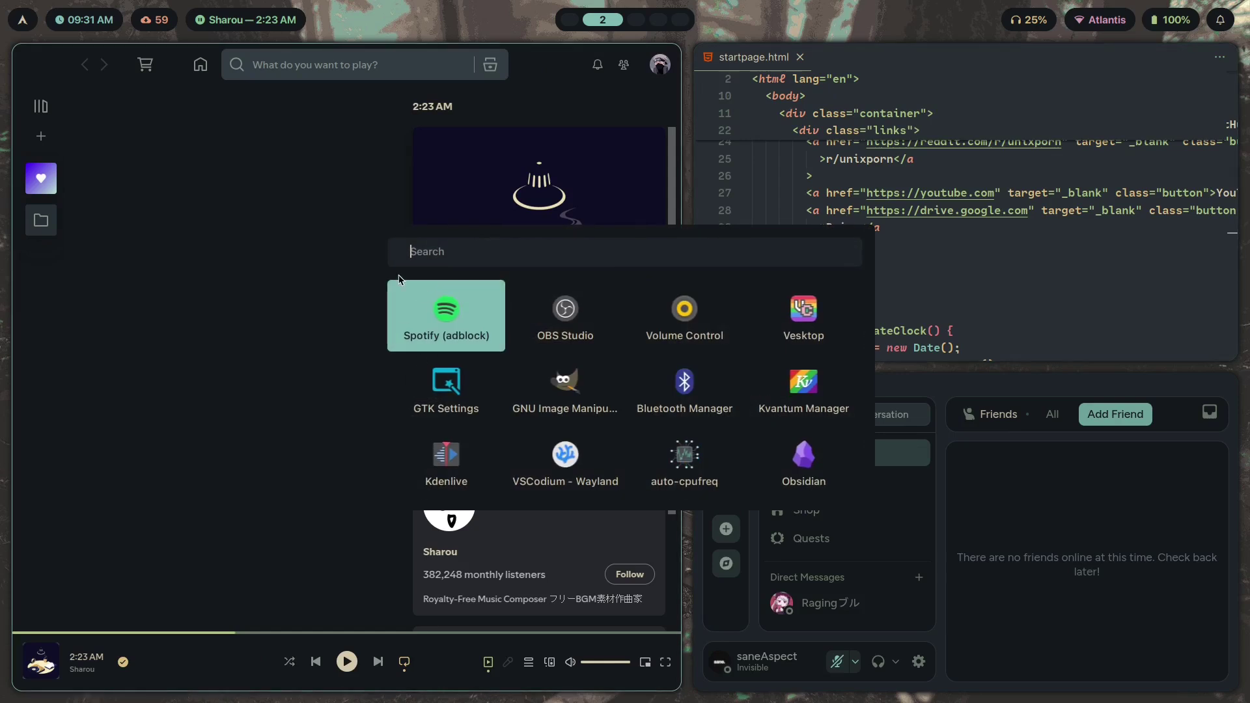
key("Escape")
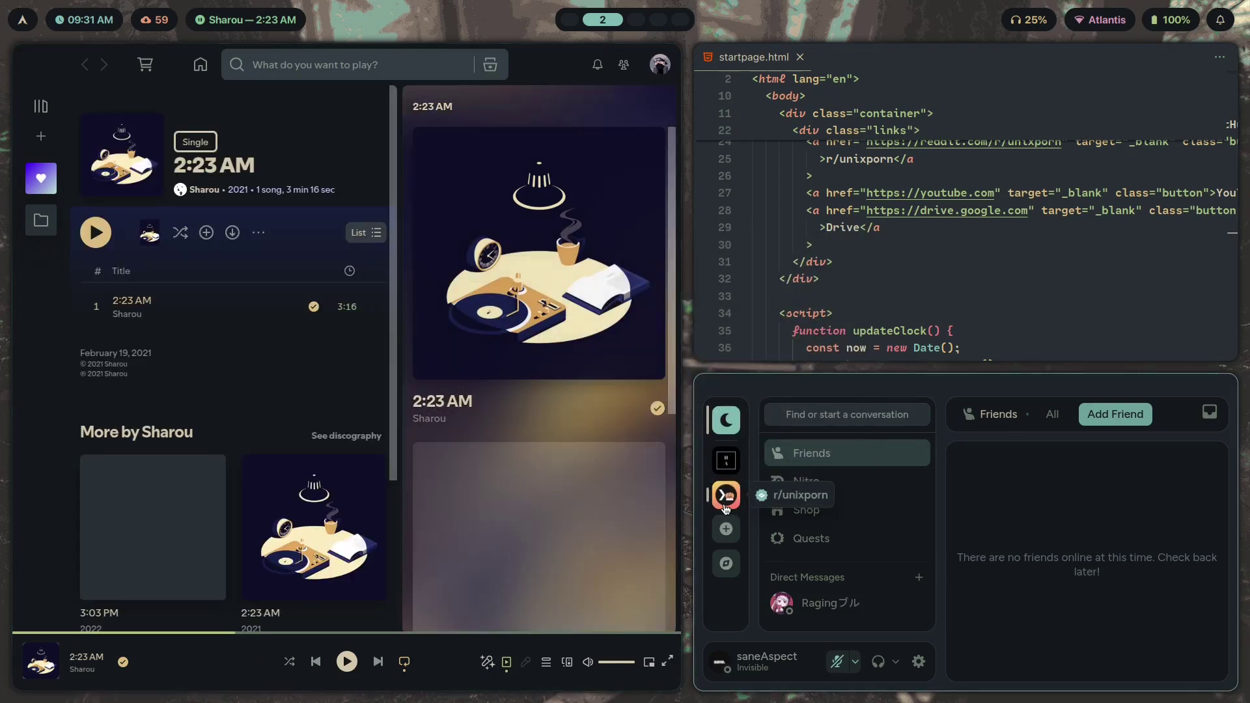
key("super+Escape")
key("Escape")
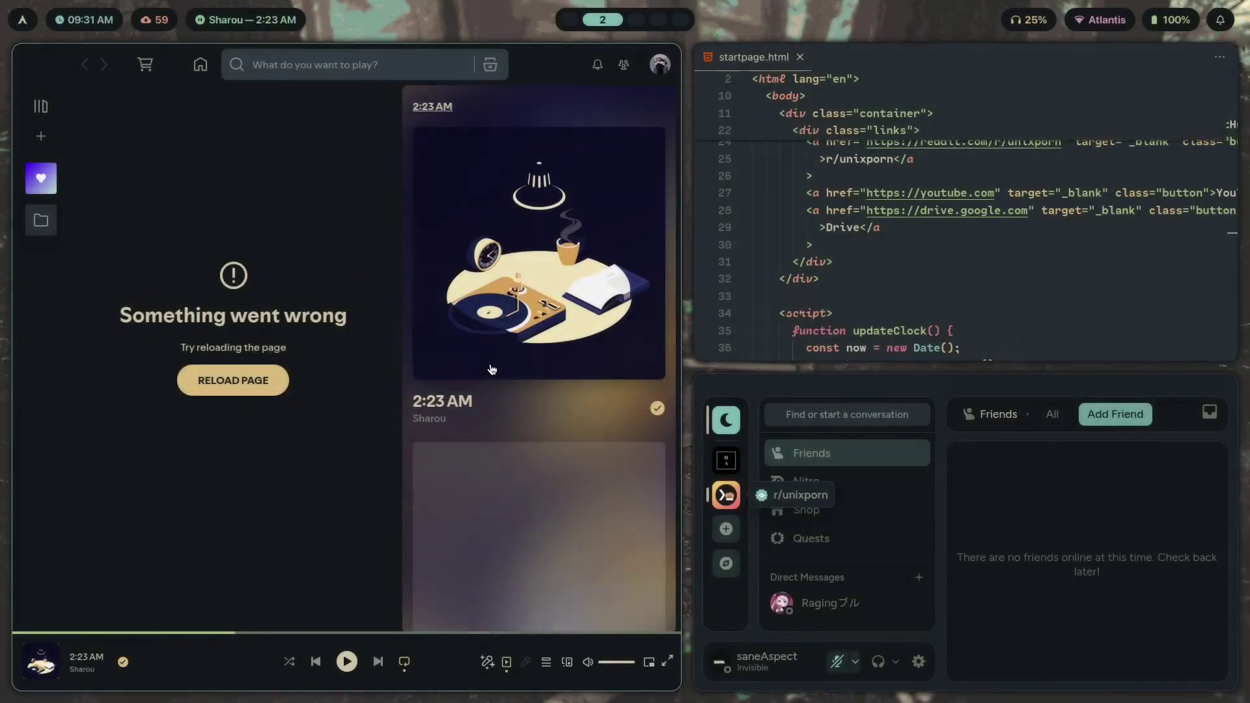
Step: Lock the screen, unlock it with the account password, and reload the failed page in Spotify
key("super+l")
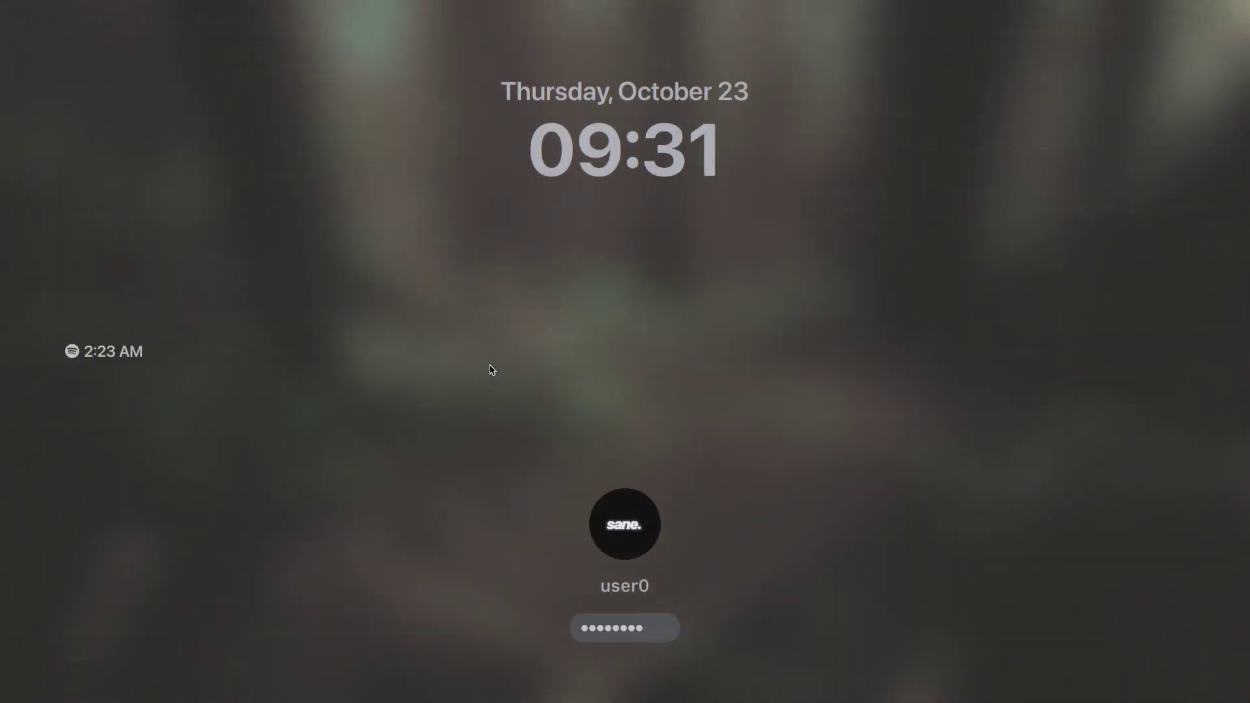
key("Return")
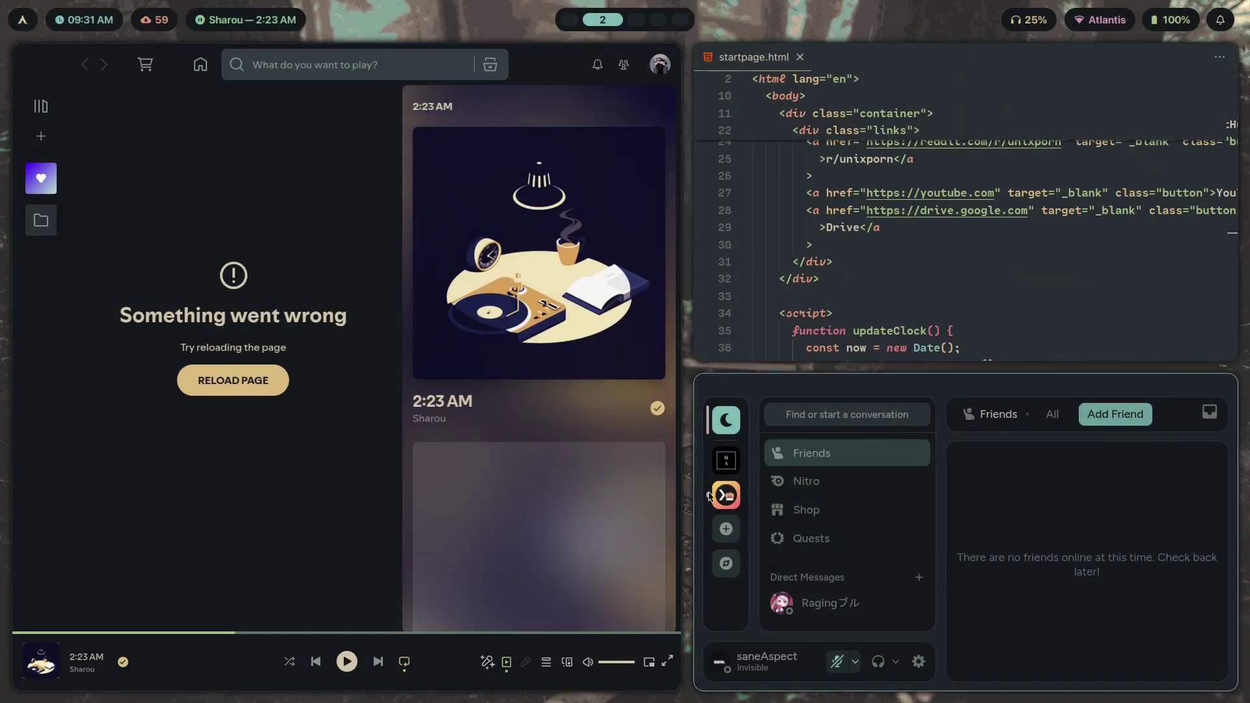
left_click(233, 380)
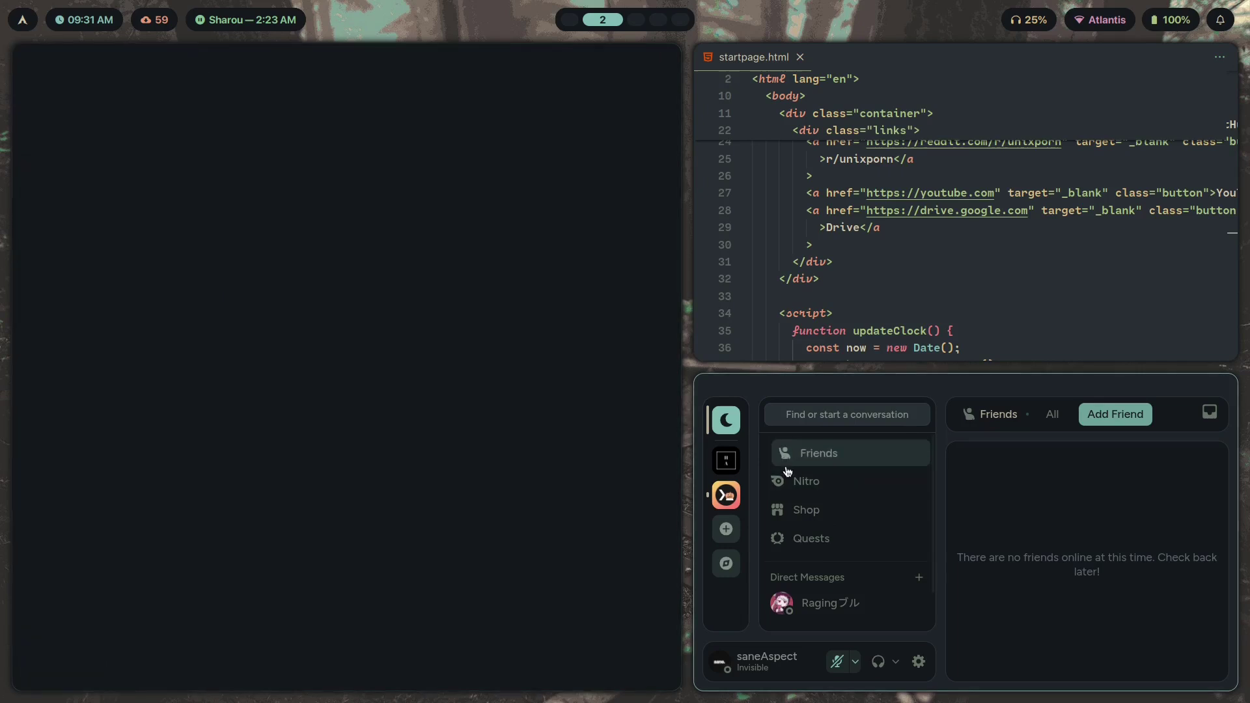
Step: Run nitch in a new terminal on workspace 3, and briefly open and close the file manager beside it
key("super+3")
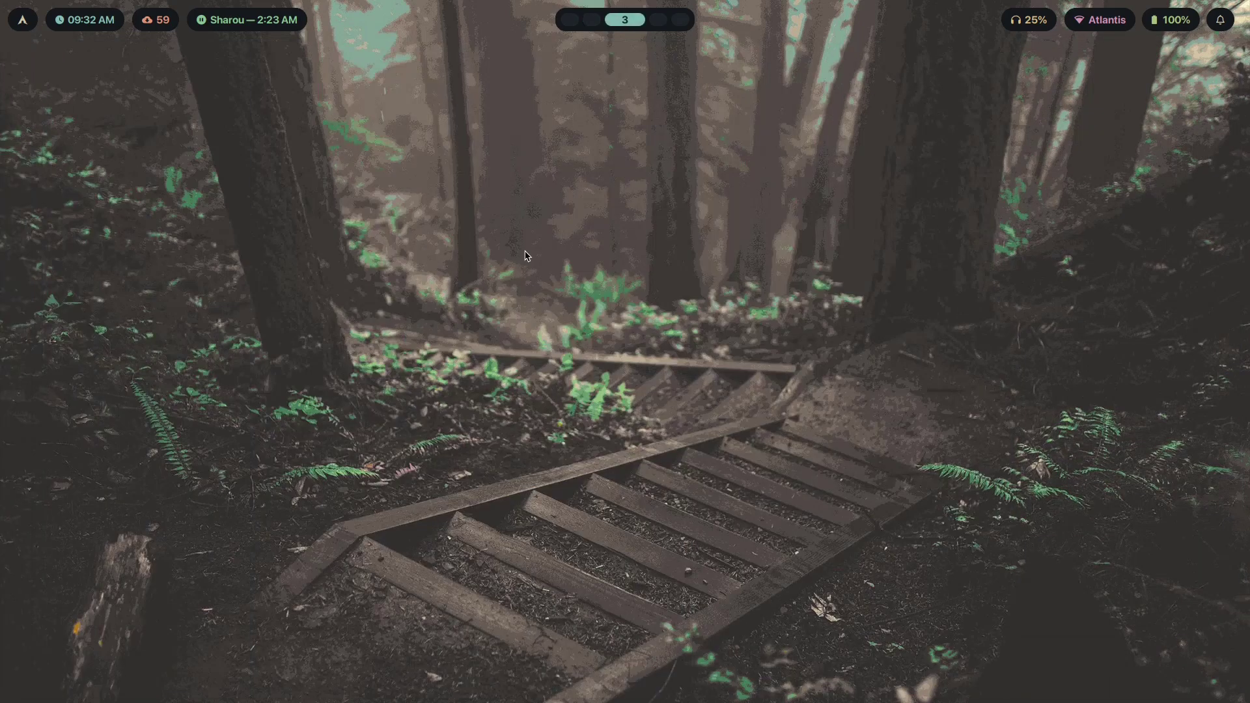
key("super+Return")
type("nitch")
key("Return")
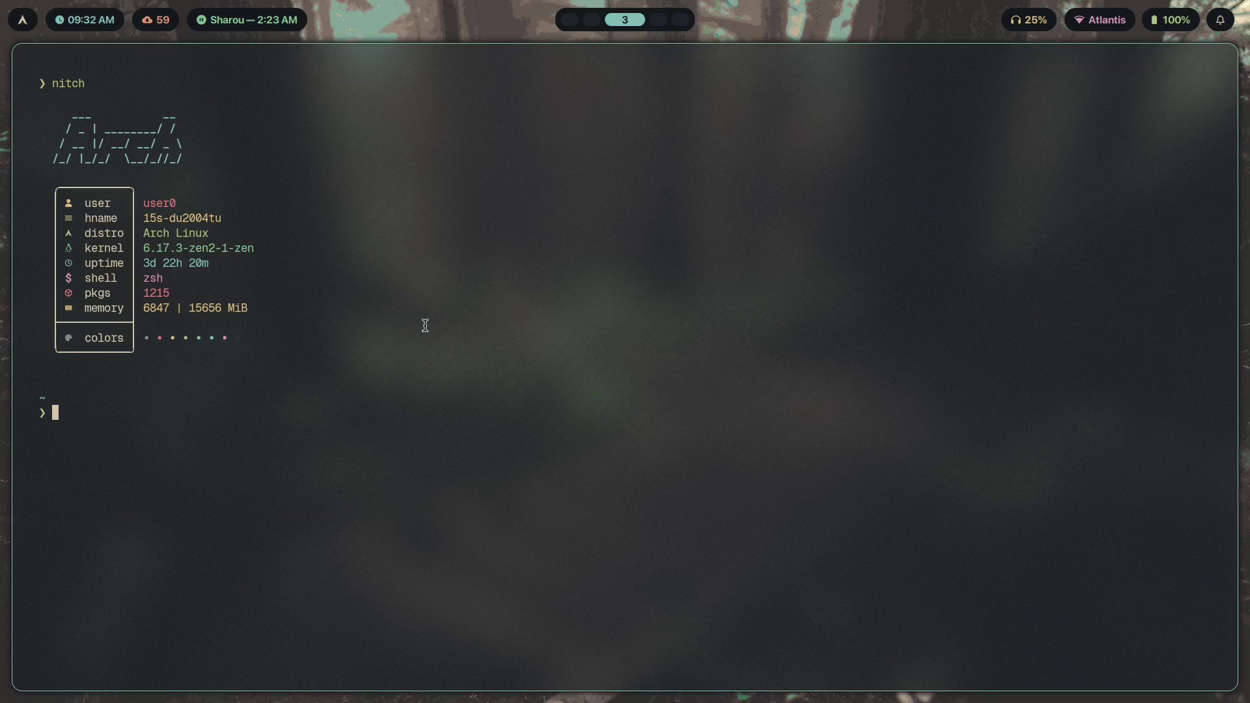
key("super+e")
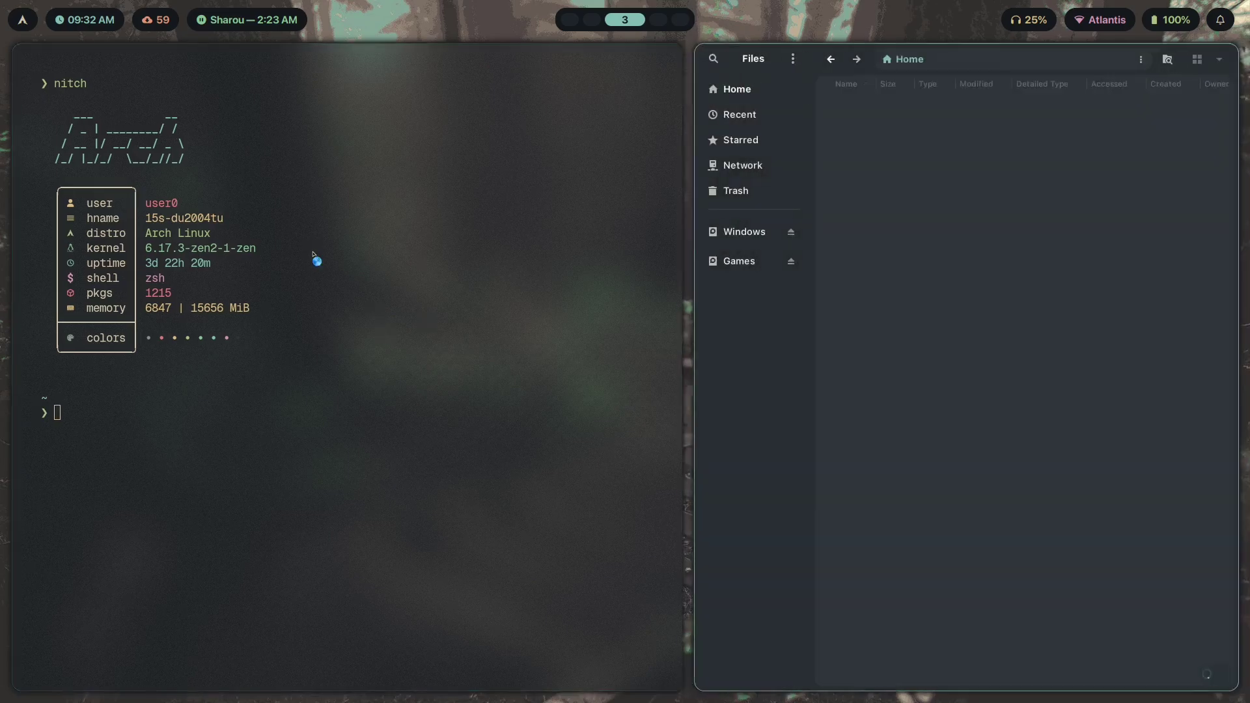
key("super+q")
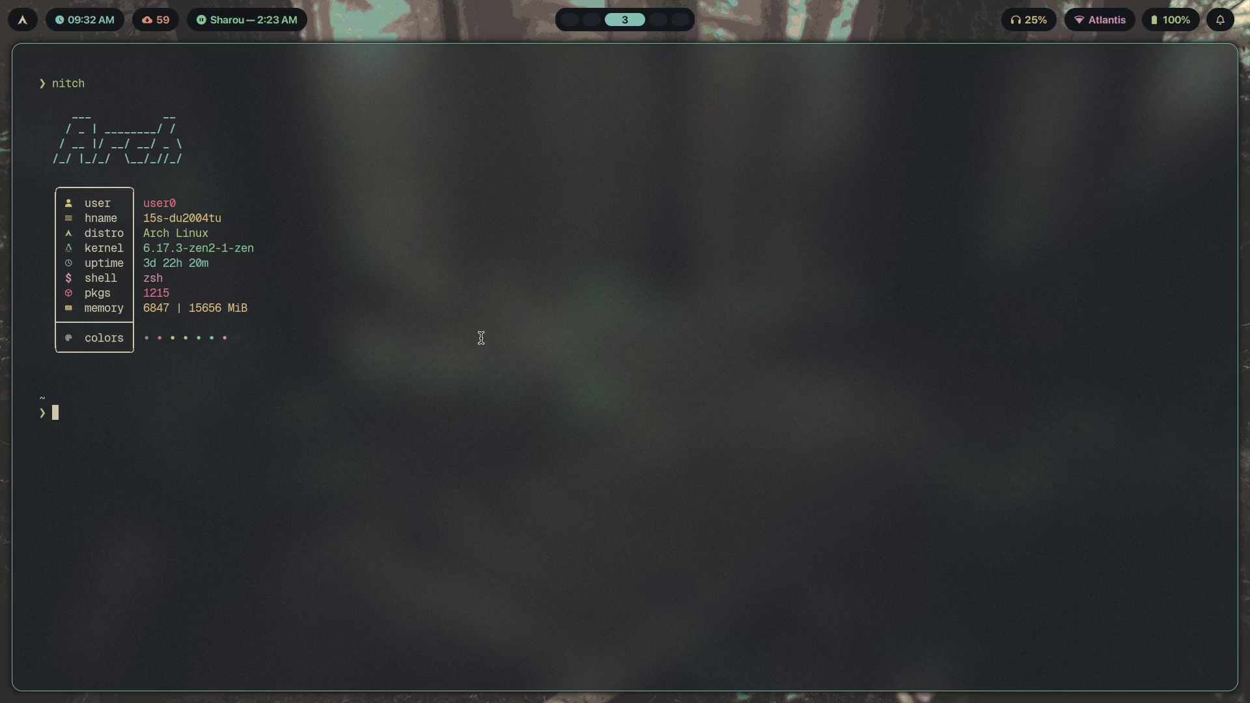
Step: Apply the rose-pine desktop theme, and open and close the file manager to check it
key("super+t")
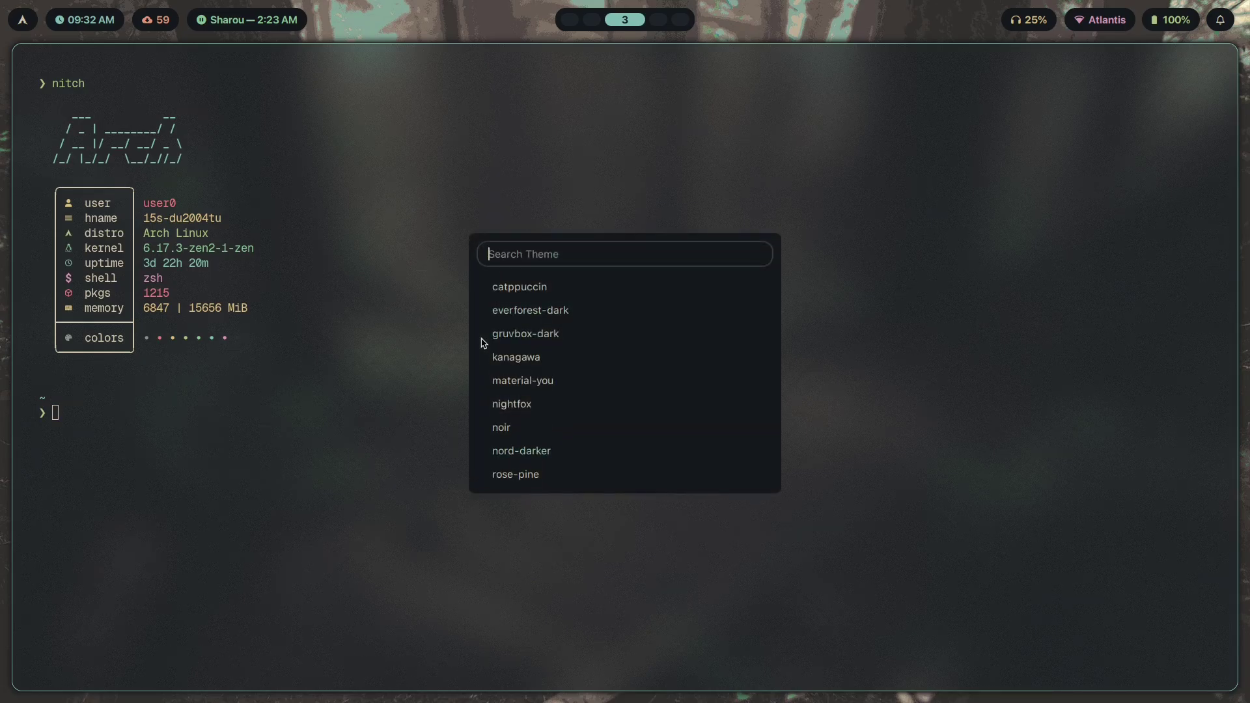
key("Escape")
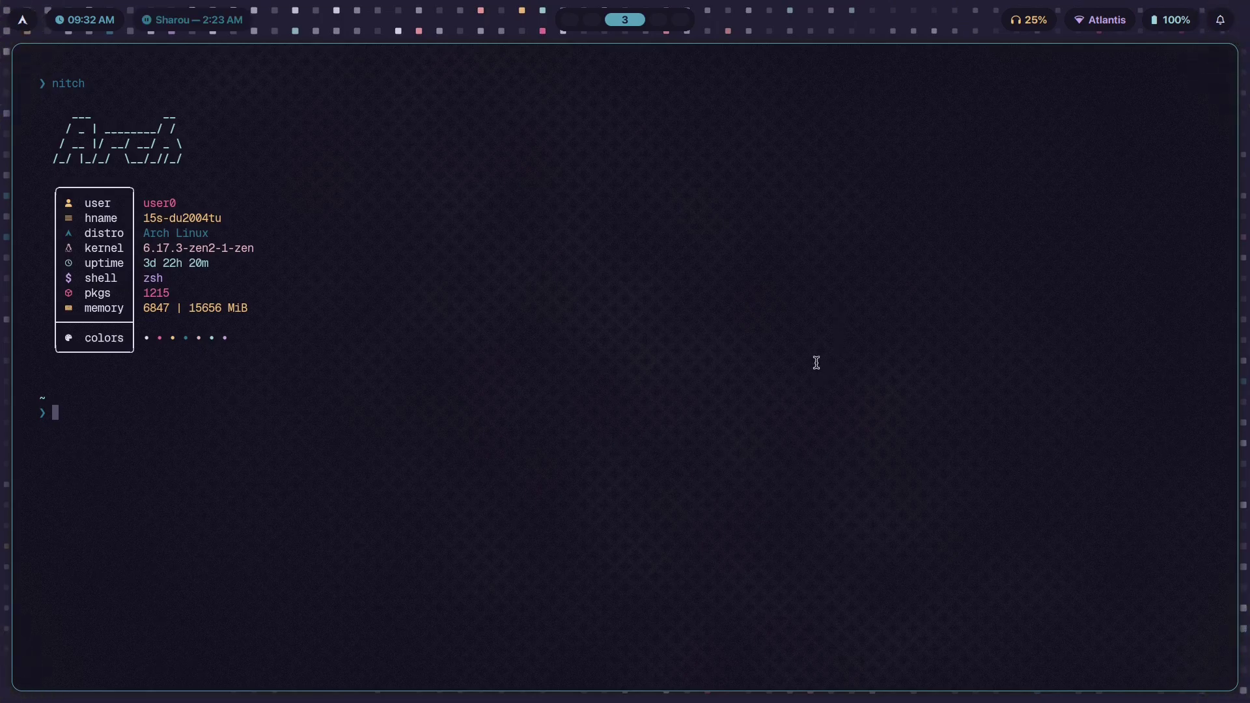
key("super+e")
key("super+q")
Step: Force-quit the file manager with "killall -9 nautilus" and reopen it on the Home folder
type("killall  -9  nautilus")
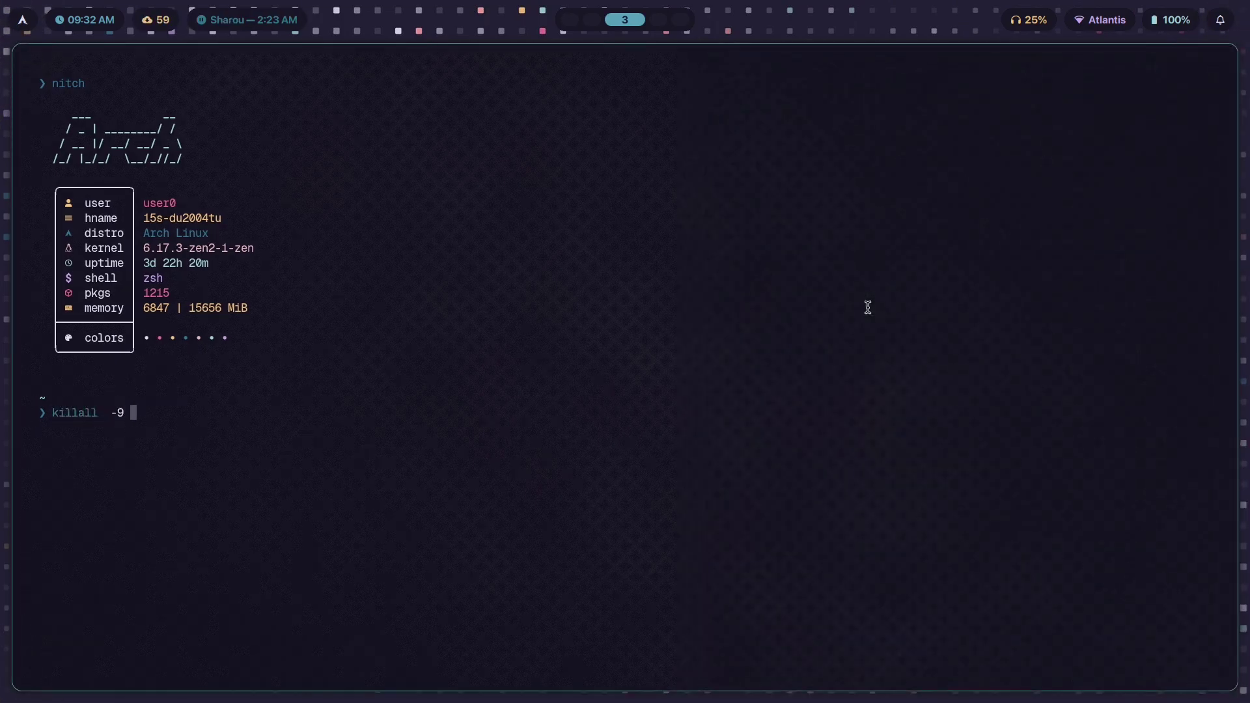
key("Return")
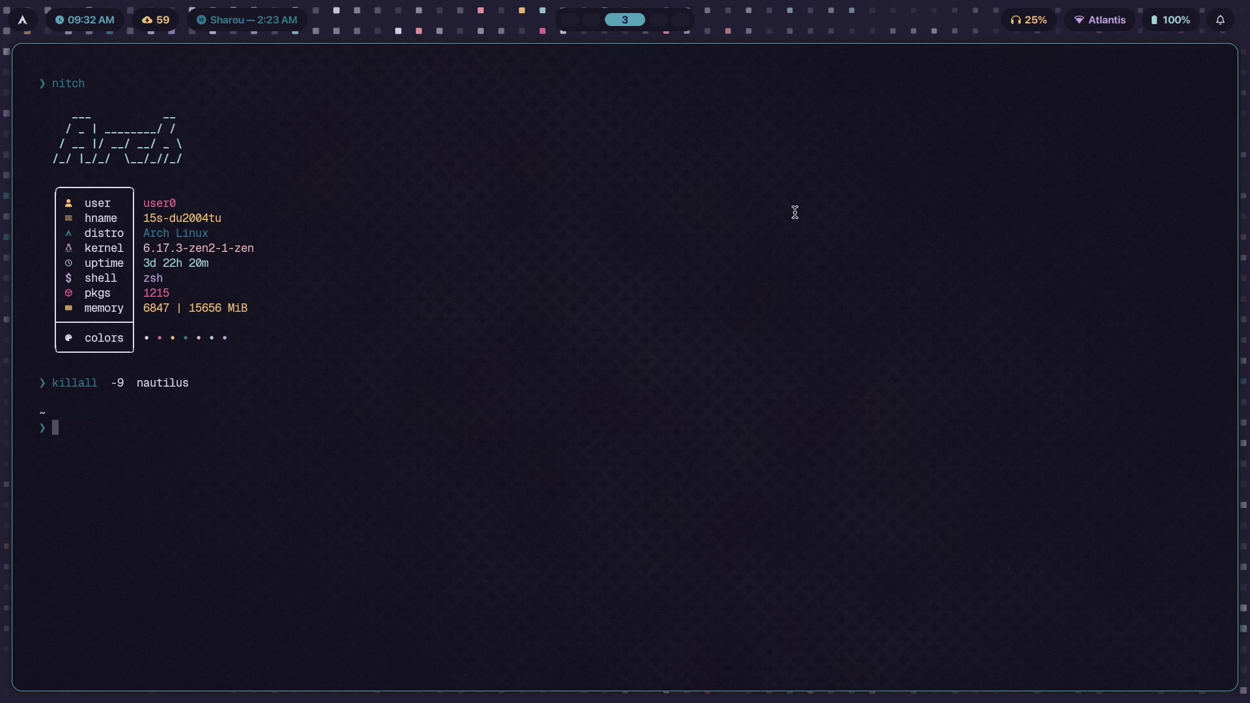
key("super+e")
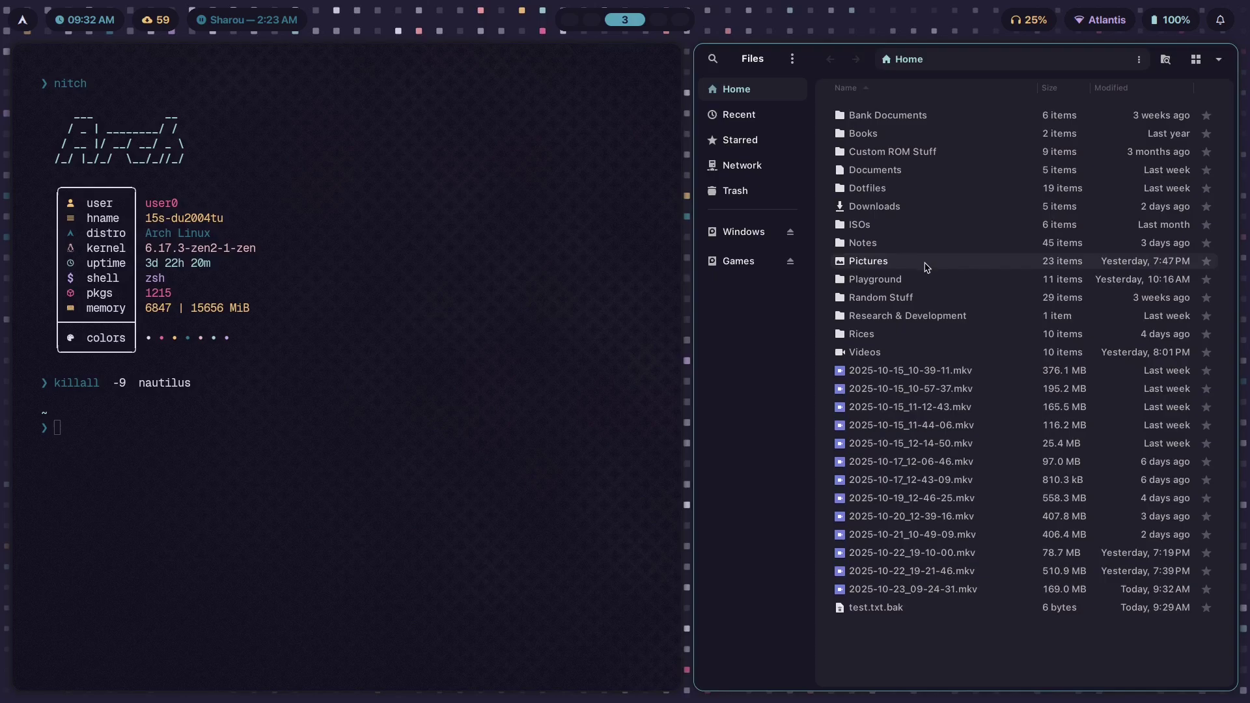
Step: Reload the interface on workspace 2 to pick up the theme, and close the Spotify, VSCodium and Discord windows
key("super+2")
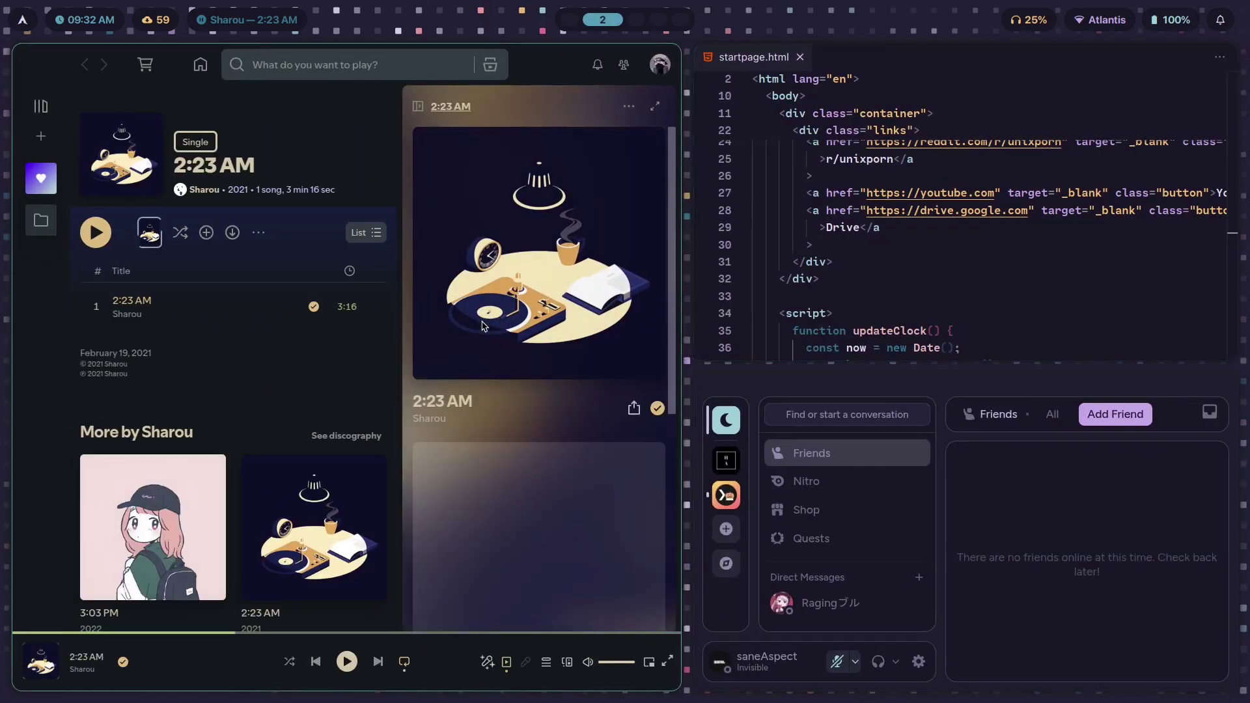
key("ctrl+shift+r")
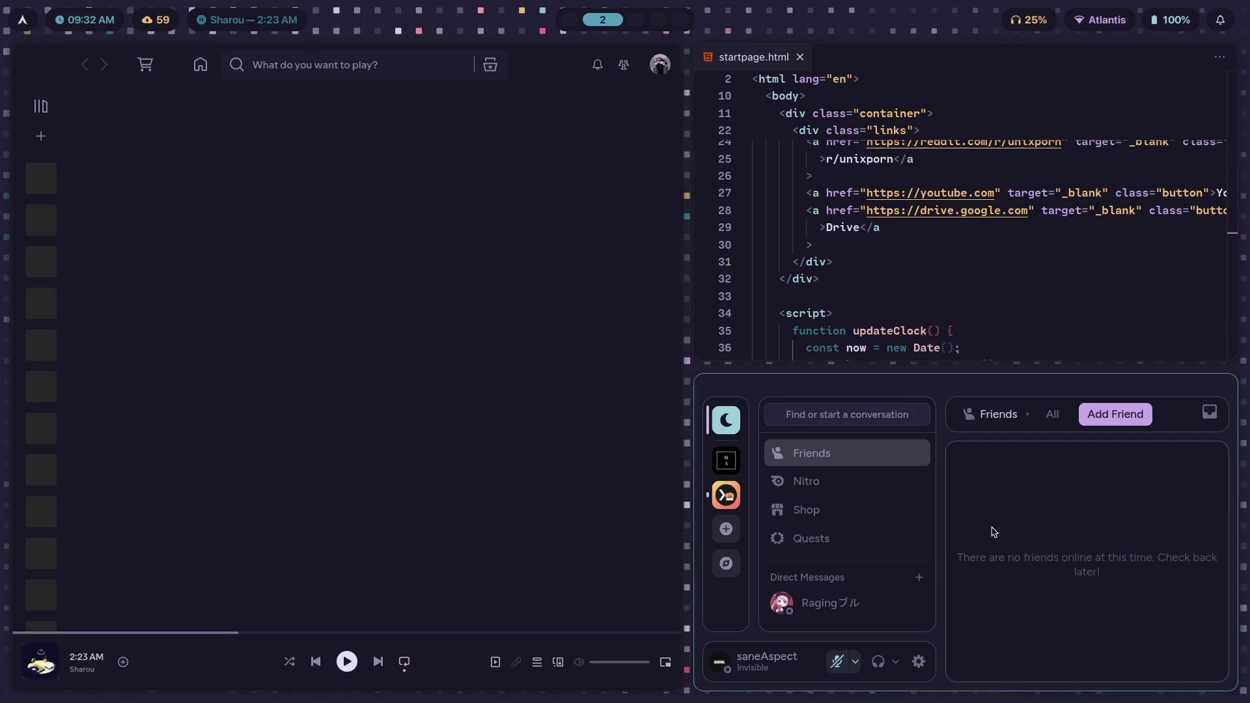
key("super+q")
key("super+q")
key("super+q")
Step: On workspace 5, play the Theme Switchers video in the HyprAccelerator content, skipping to about 01:25 and further ahead
key("super+3")
key("super+5")
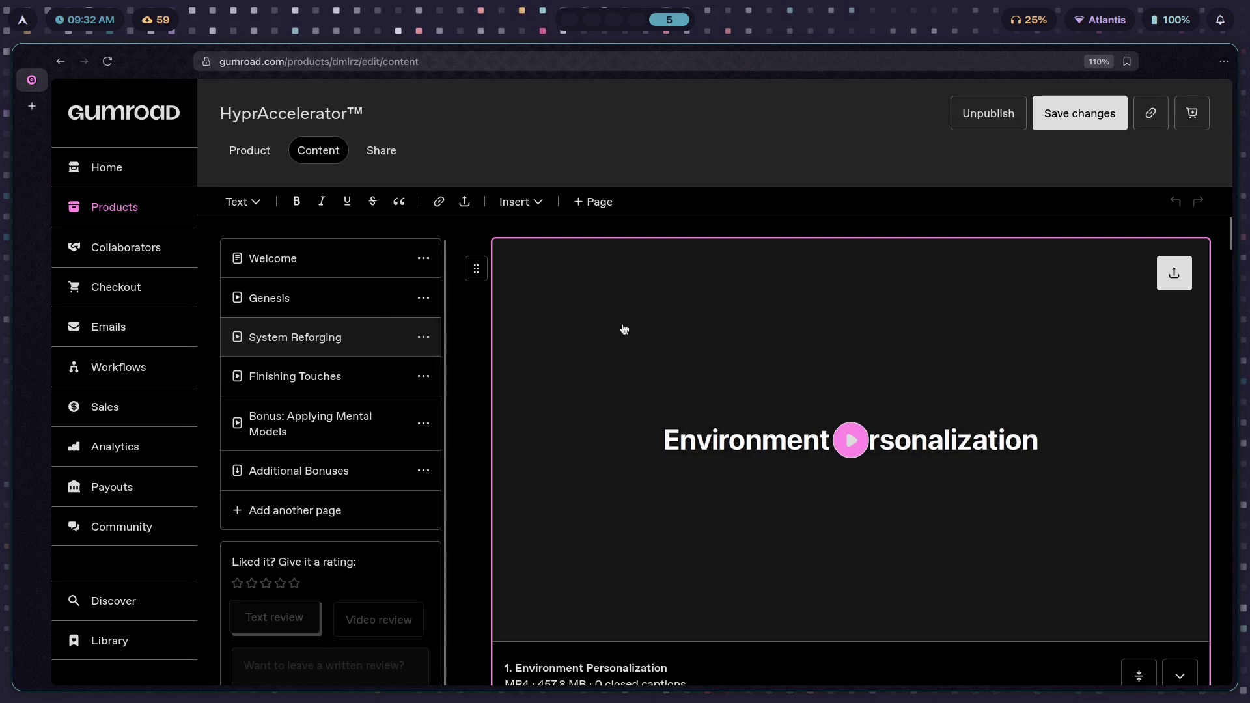
left_click_drag(1230, 254, 1244, 468)
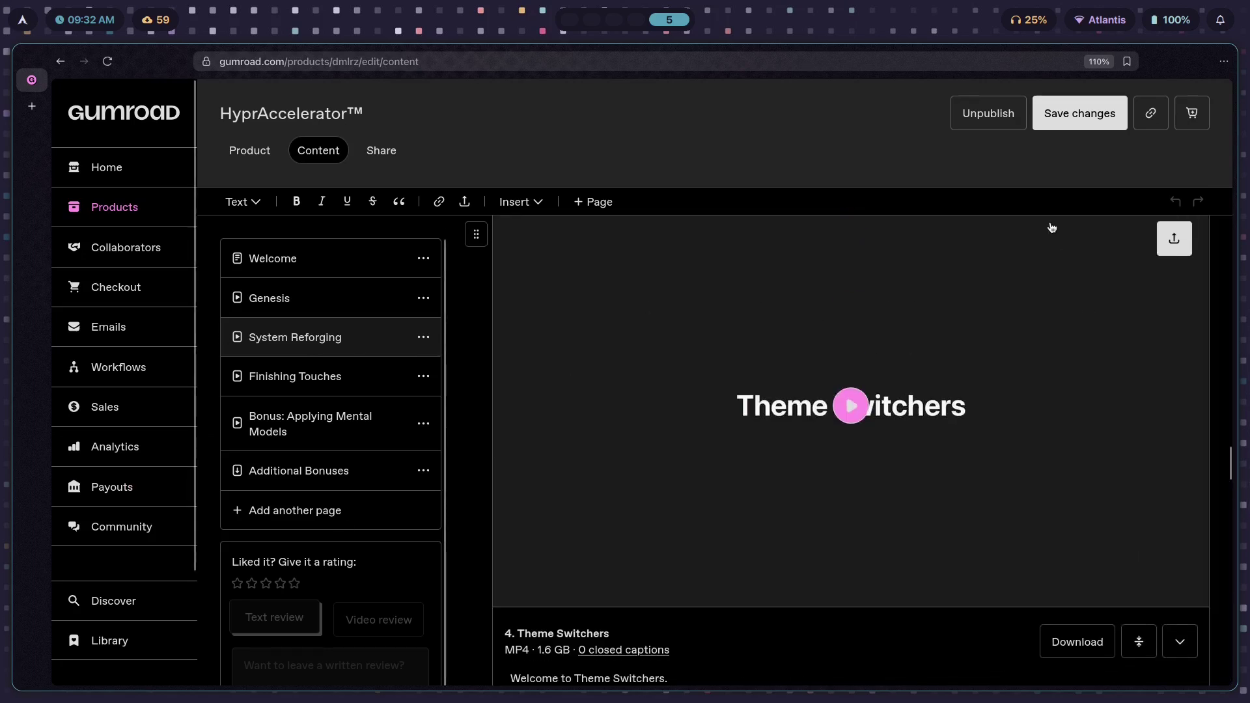
left_click(566, 409)
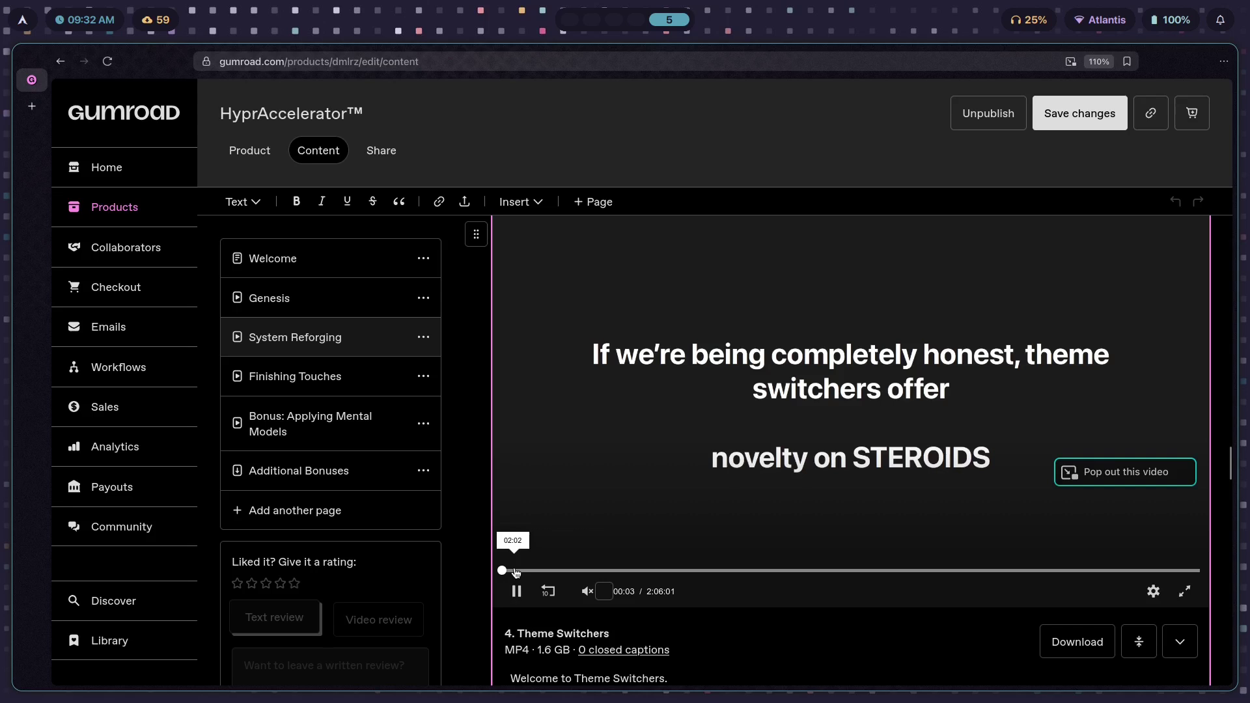
left_click(509, 571)
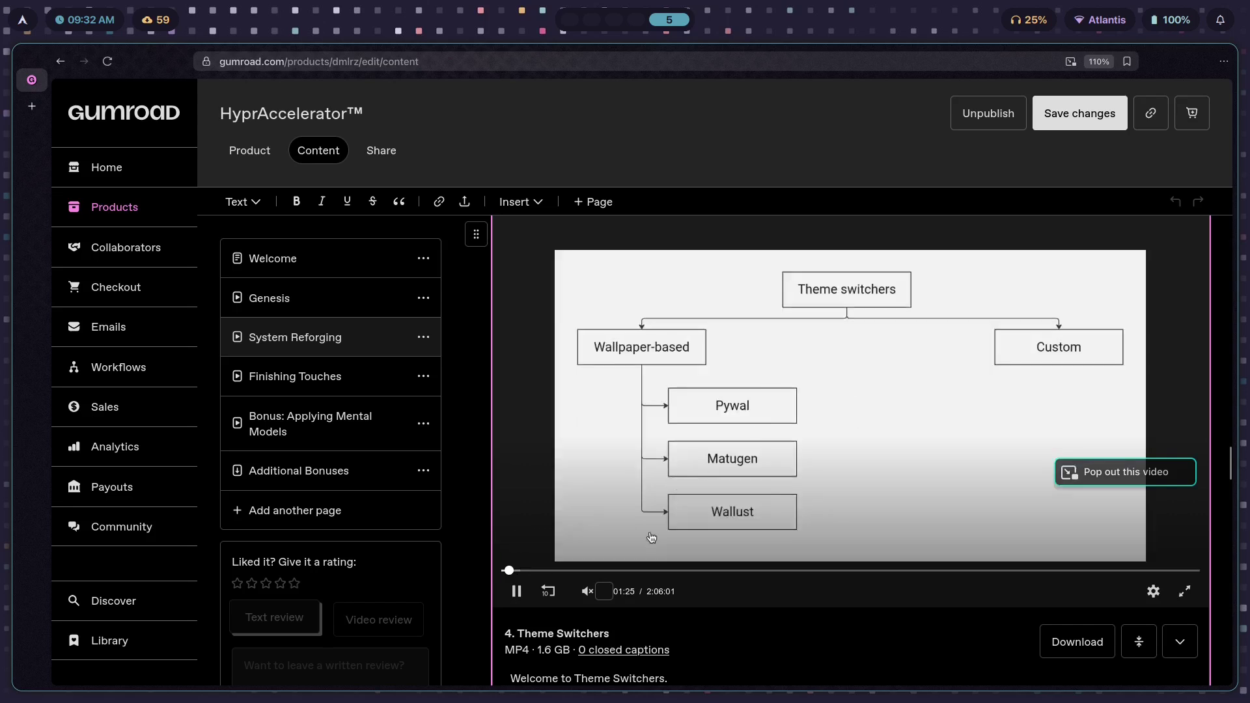
left_click(669, 571)
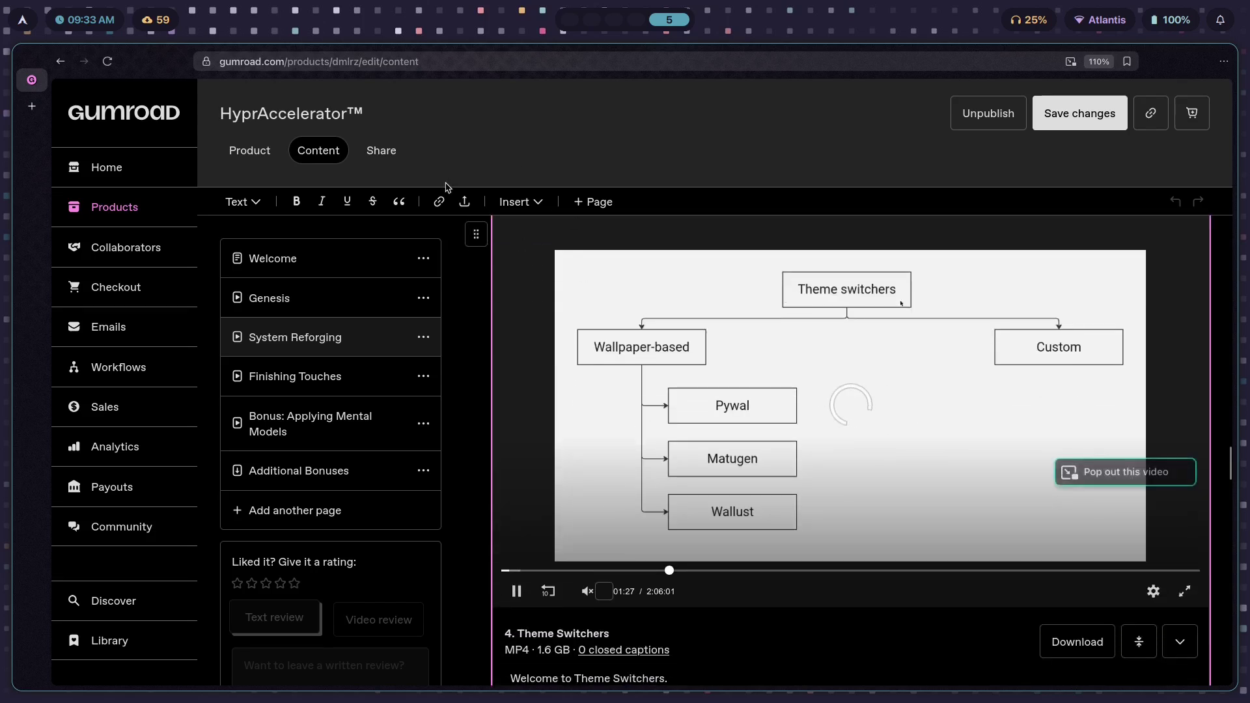
Step: Pause the Theme Switchers video and browse the list of available desktop themes on workspace 3
left_click(516, 591)
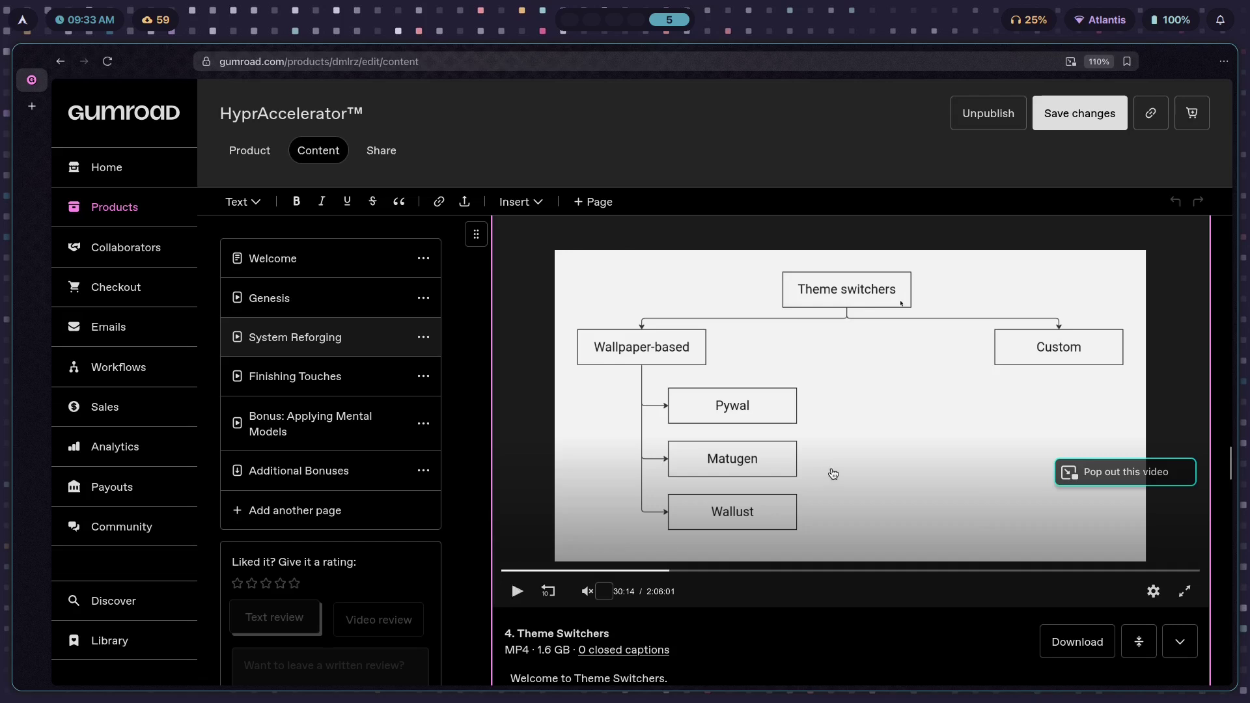
key("super+3")
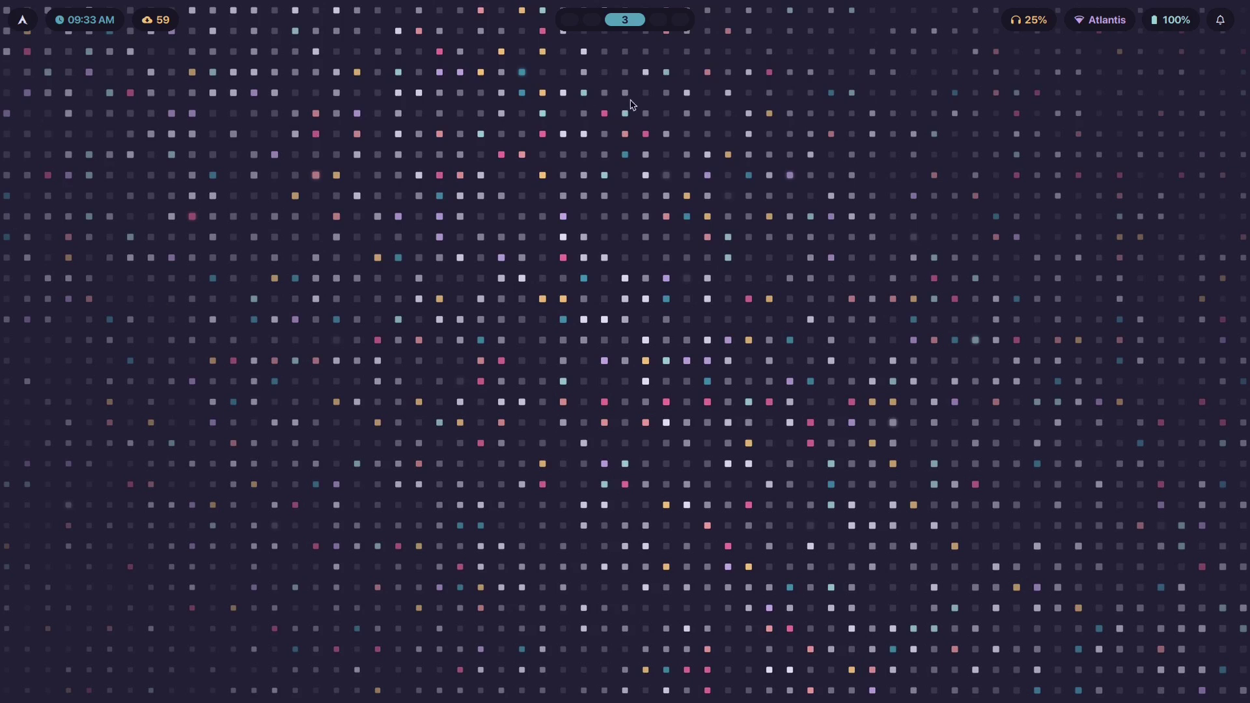
key("super+t")
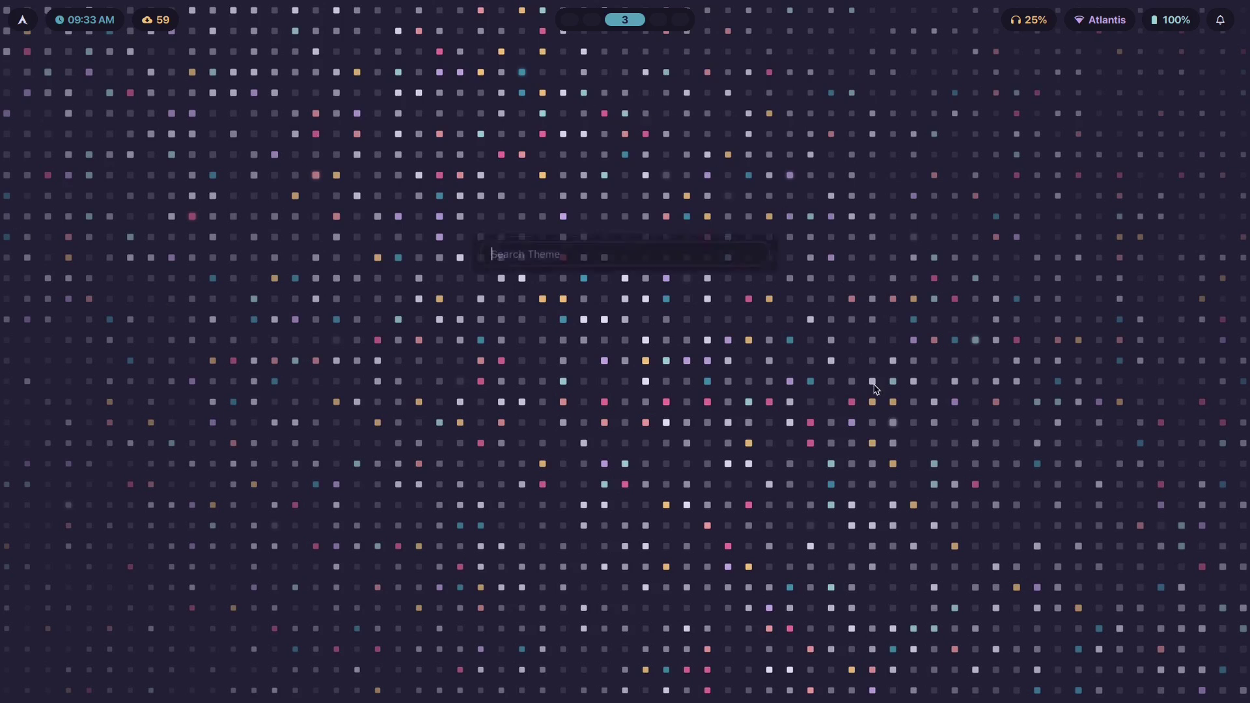
key("Down")
key("Down")
key("Down")
key("Up")
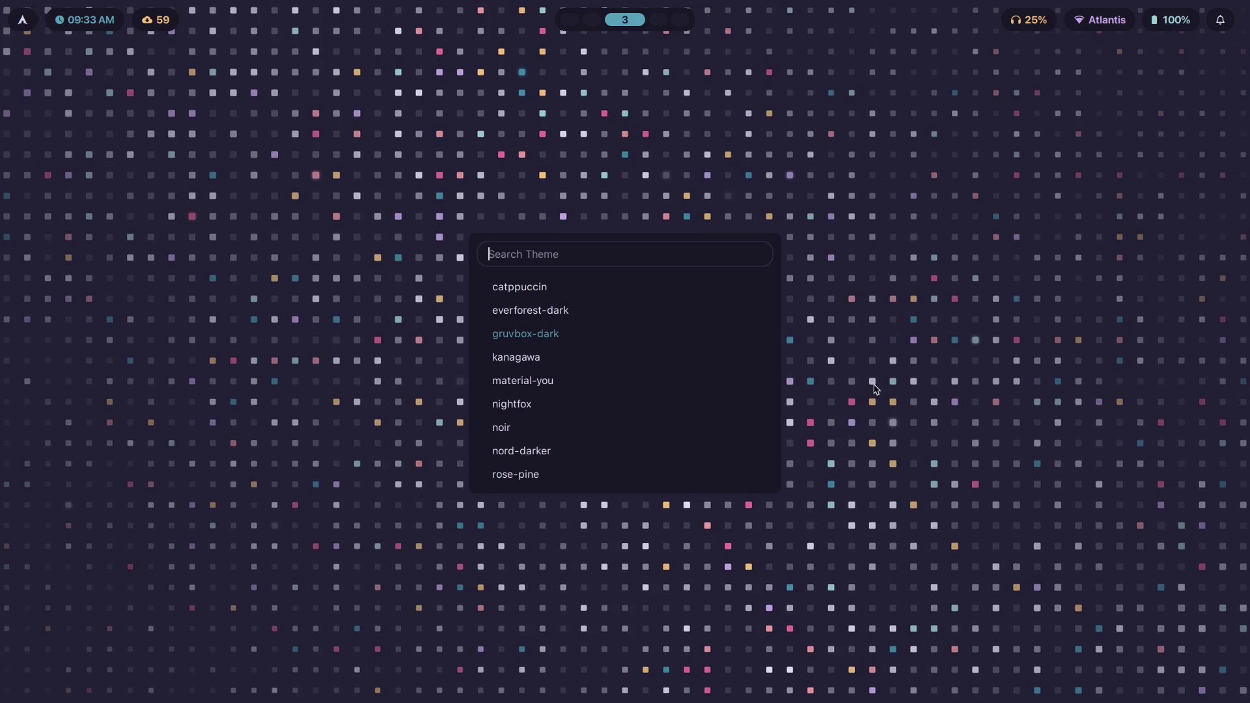
key("Return")
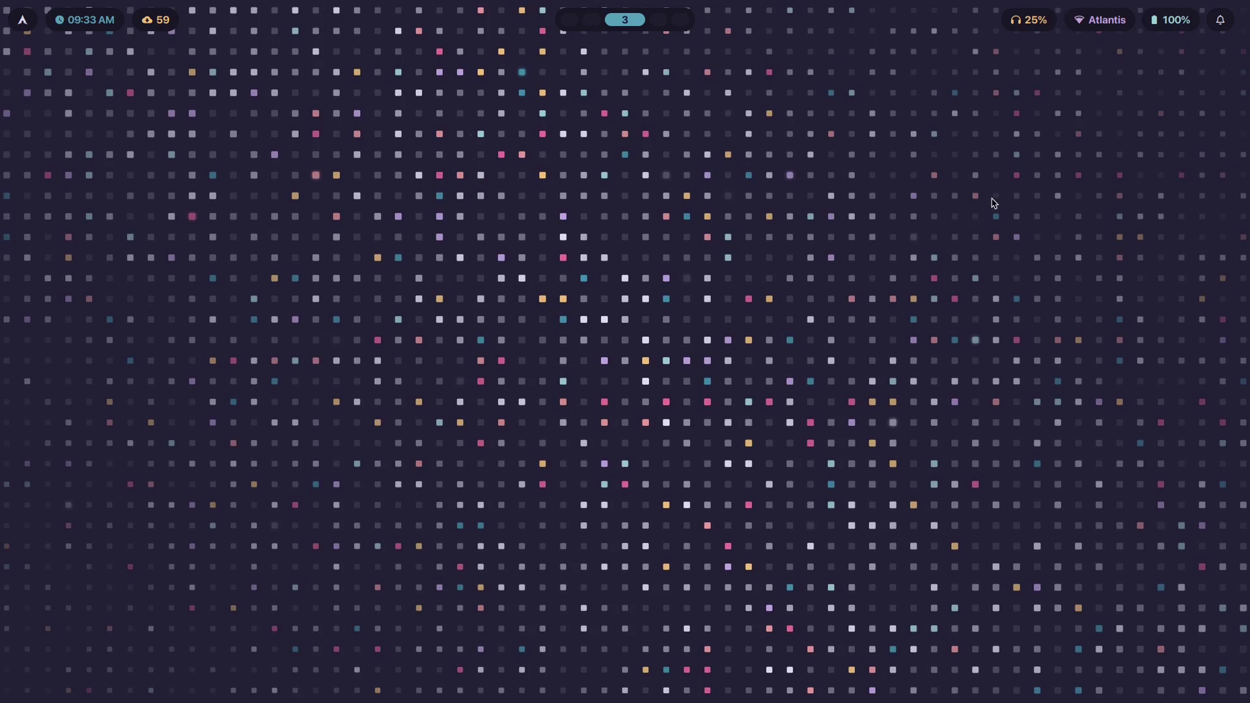
Step: Apply the nightfox desktop theme, and show and hide the scratchpad holding the OBS and Content Calendar windows on workspace 1
key("super+shift+t")
type("night")
key("Return")
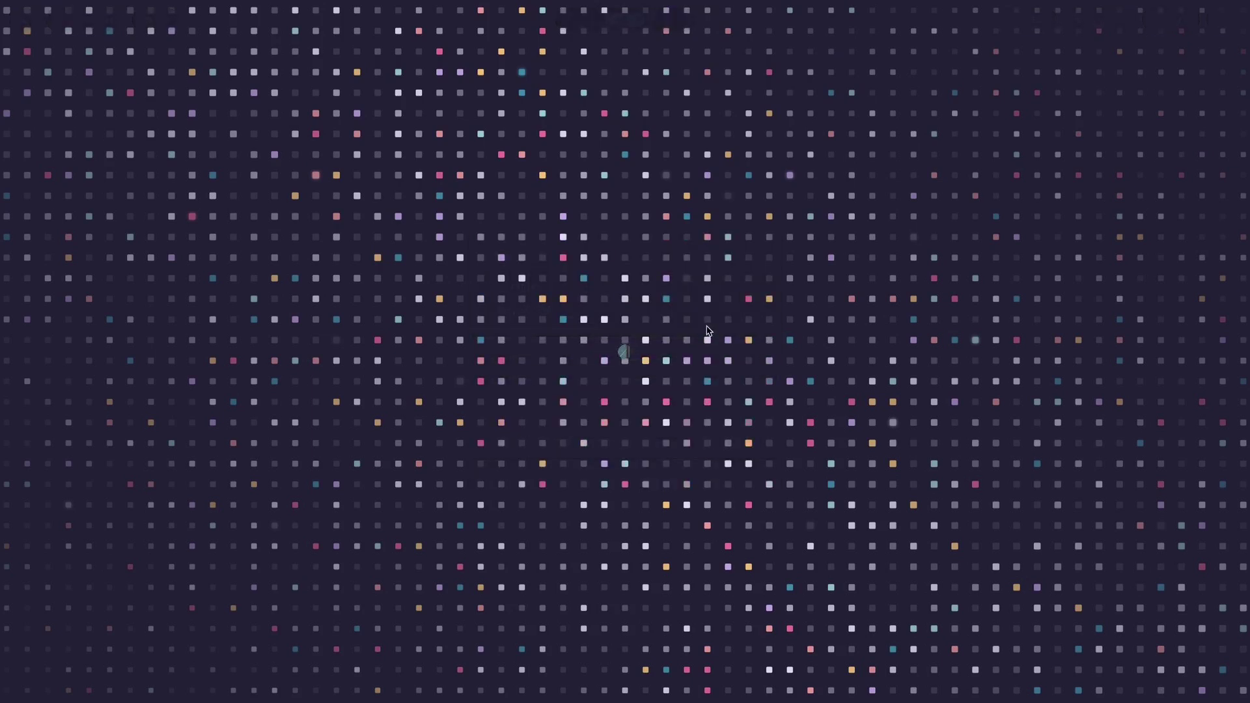
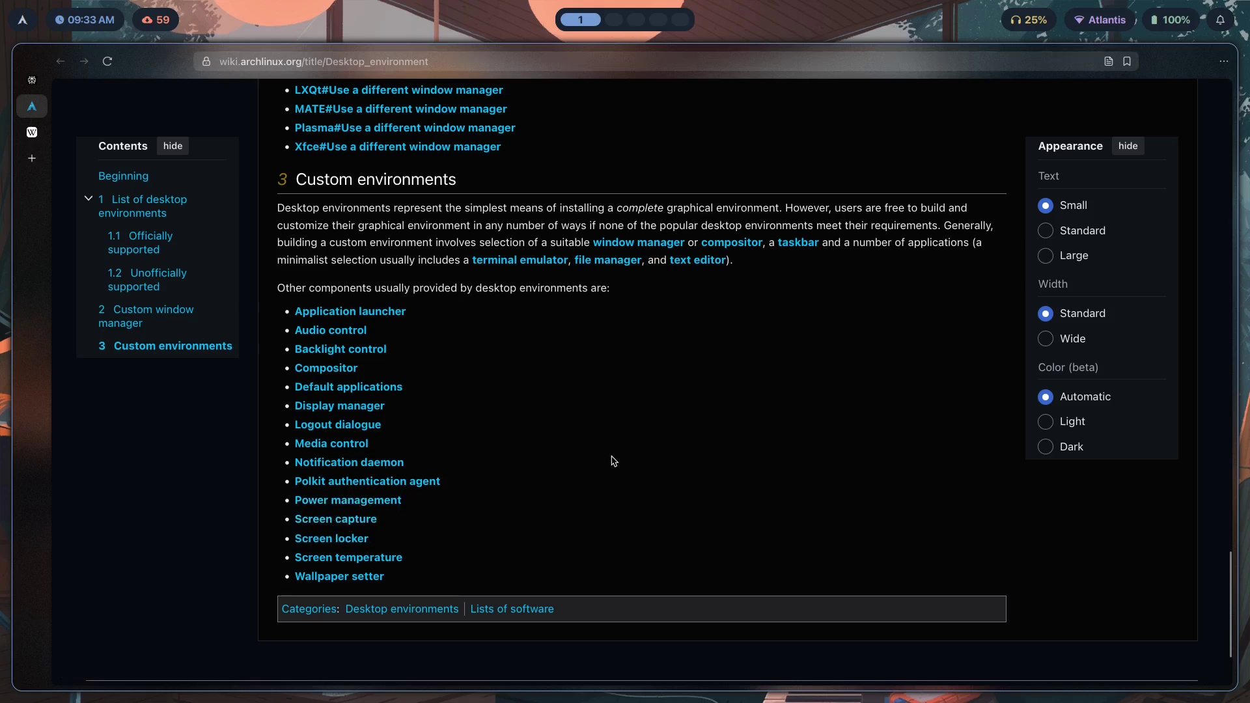
key("super+s")
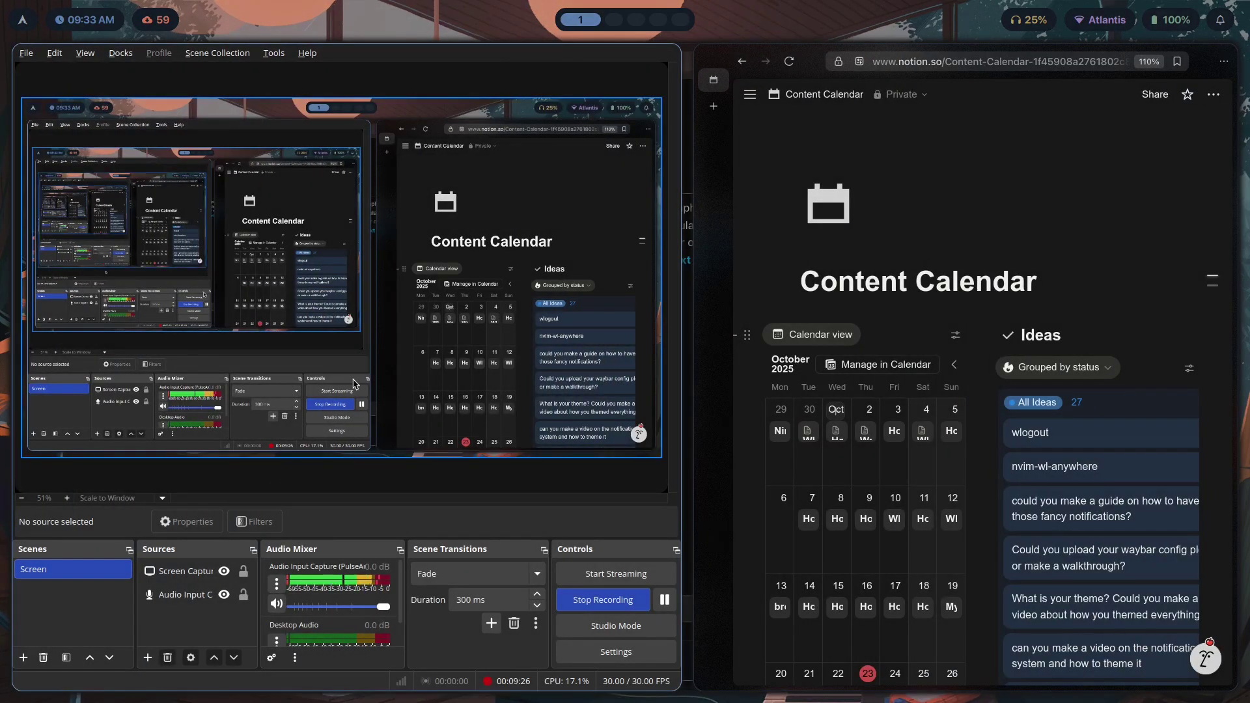
key("super+s")
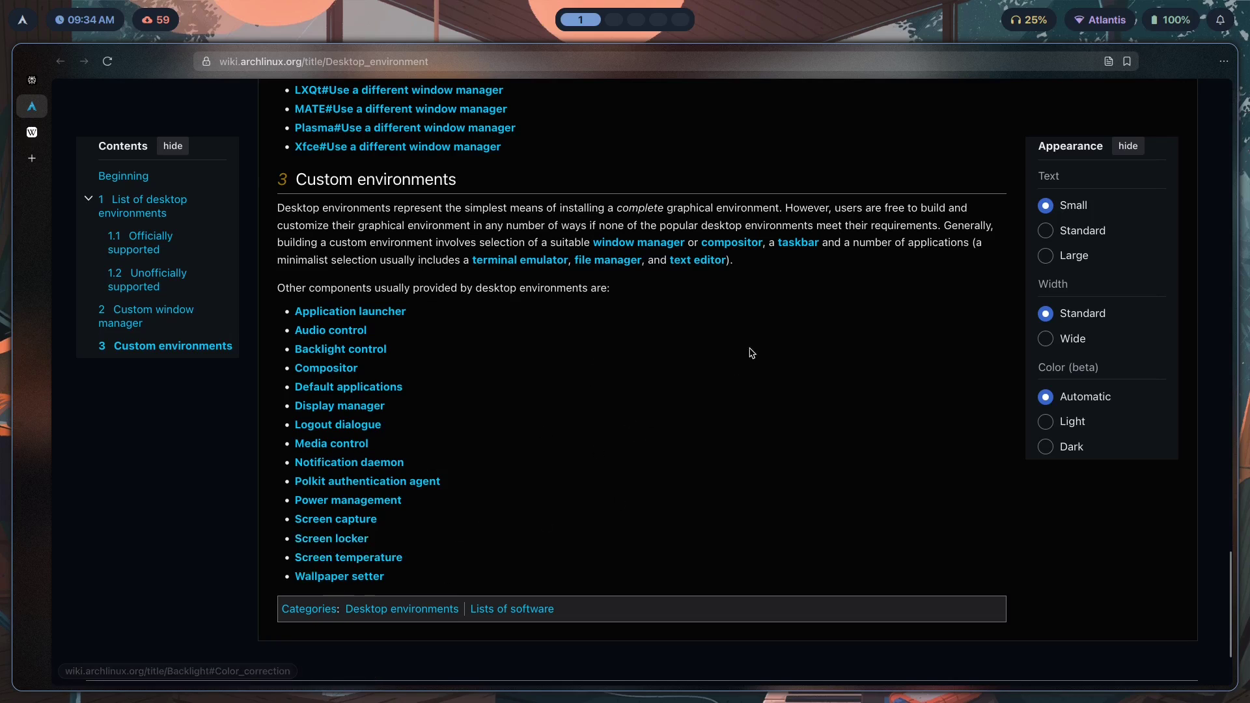
Step: Toggle the night light on and off on workspace 2 to demonstrate the screen temperature control
key("super+2")
key("super+n")
key("super+n")
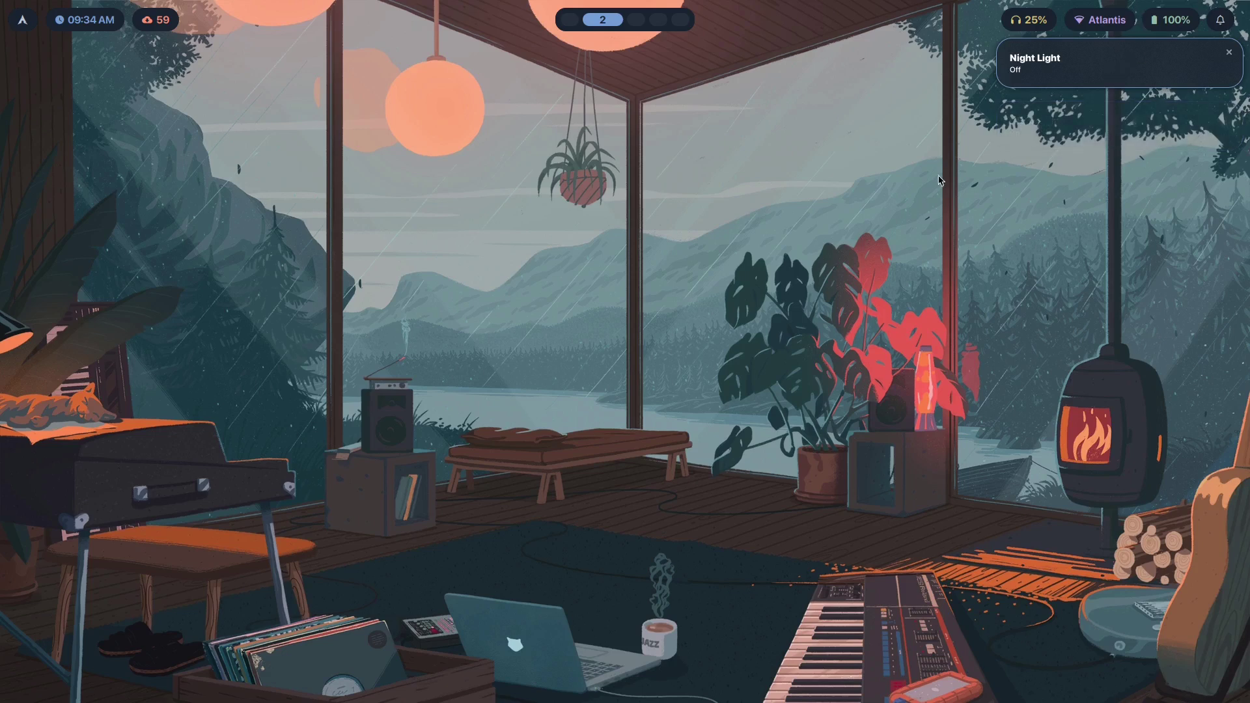
key("super+n")
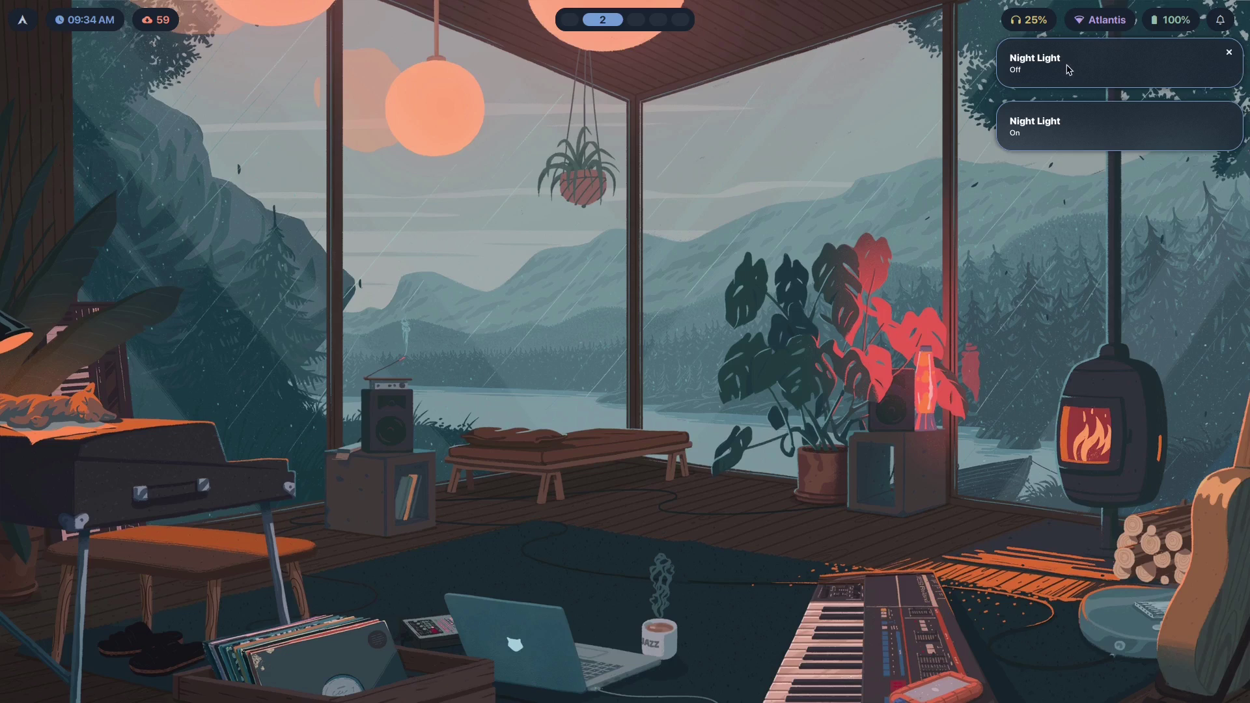
Step: Open the night-mode.sh script from .local/bin in Neovim in a new terminal and go to its last line
key("super+Return")
type("nvim .local/b")
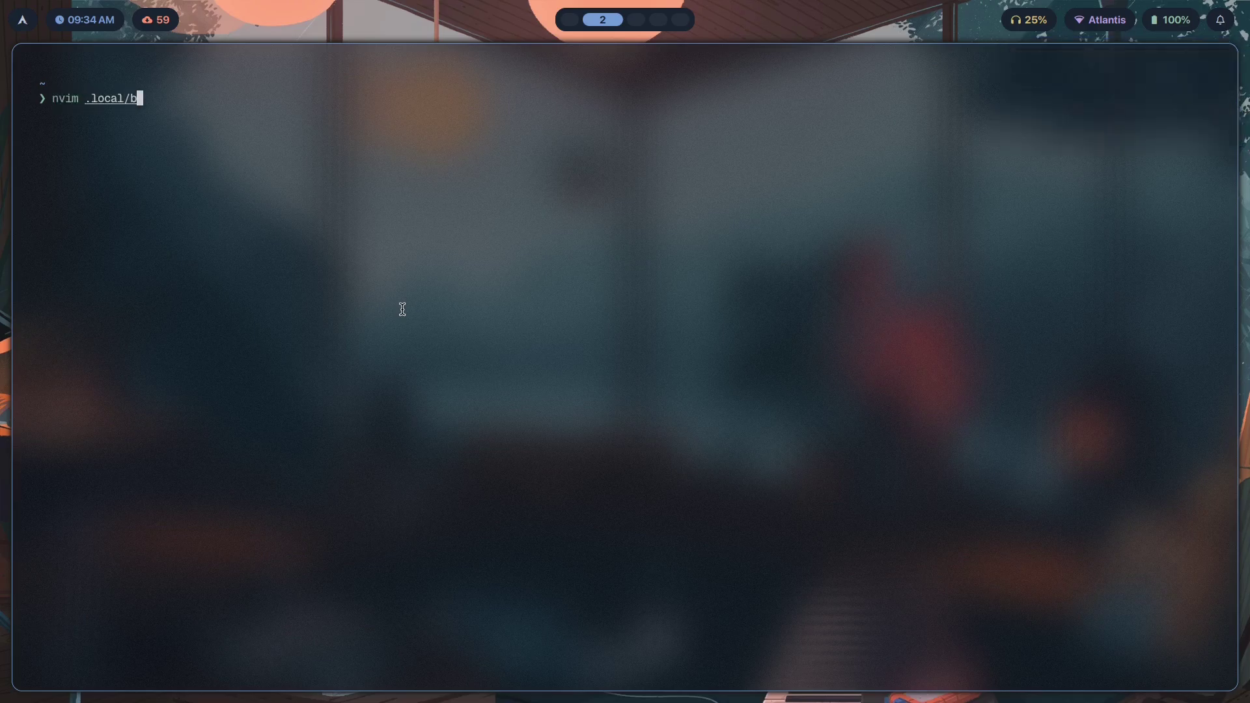
type("in/night")
key("Tab")
key("Return")
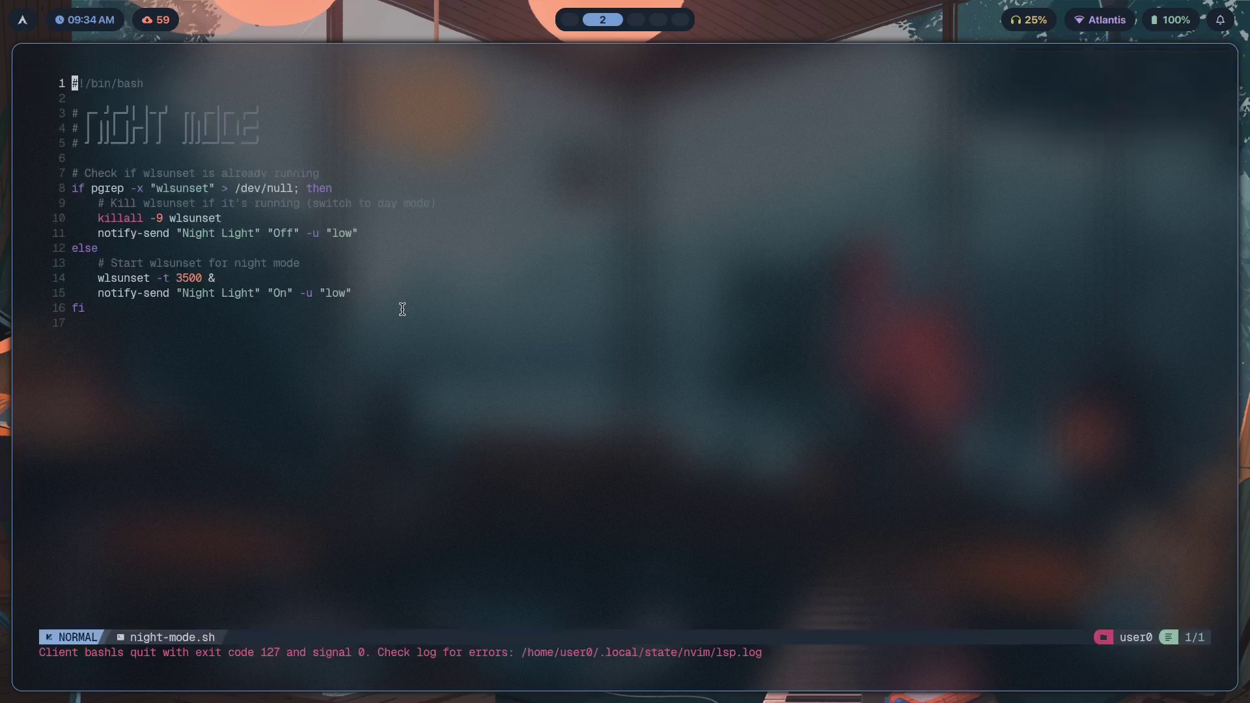
key("G")
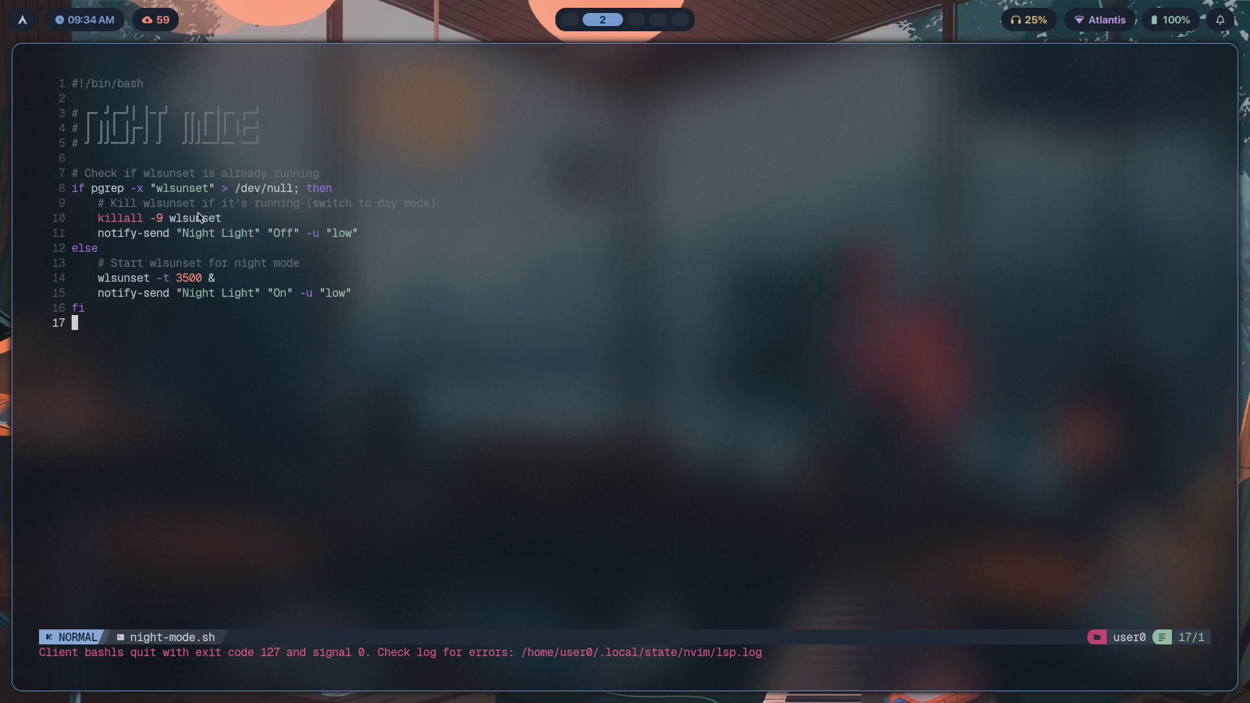
Step: Examine the wlsunset check and start commands in night-mode.sh, close the editor window and return to workspace 1
left_click_drag(91, 189, 270, 189)
key("Escape")
left_click_drag(108, 278, 218, 263)
left_click_drag(199, 339, 128, 336)
left_click_drag(314, 320, 25, 146)
left_click(180, 266)
key("super+q")
key("super+1")
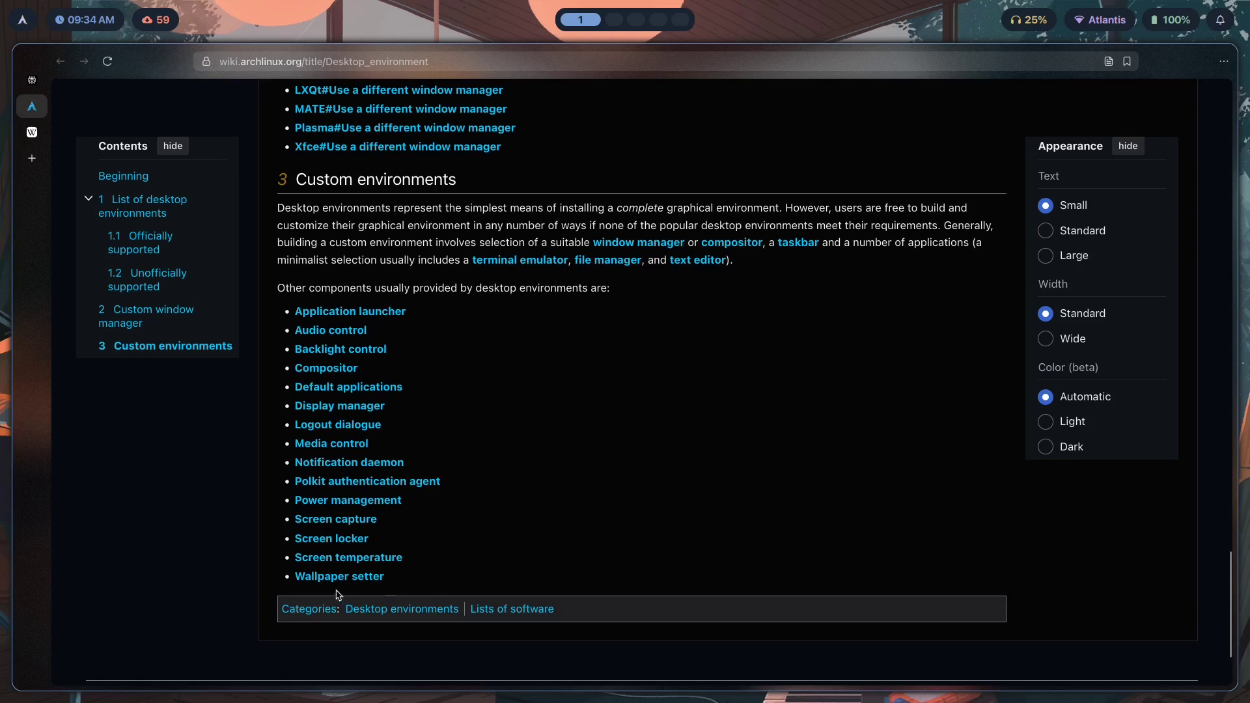
Step: On workspace 2, apply the nord-darker desktop theme and switch from it to kanagawa
key("super+2")
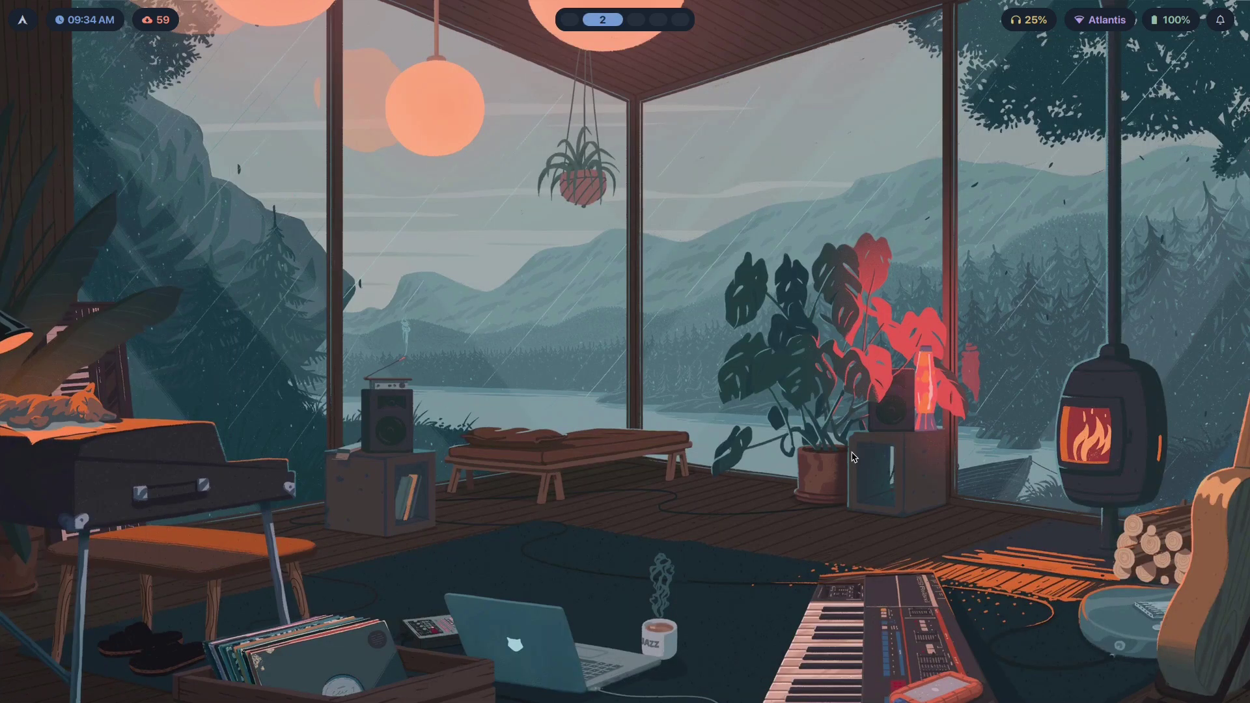
key("super+t")
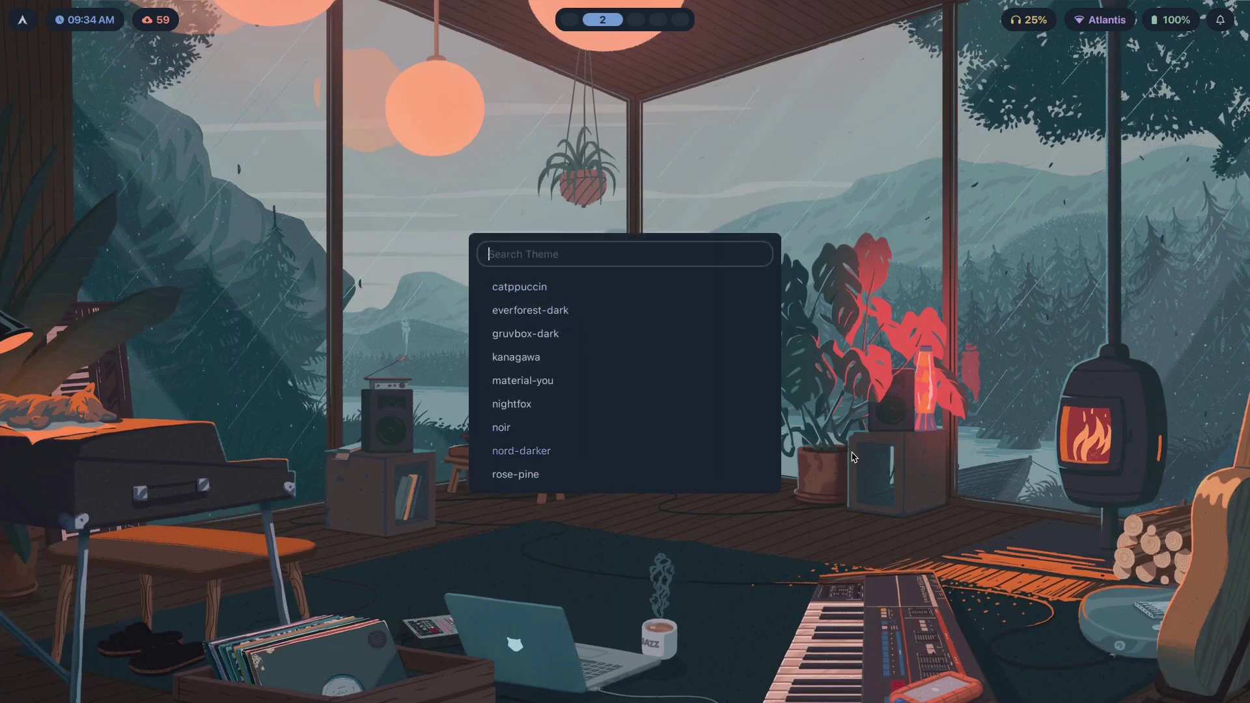
key("Escape")
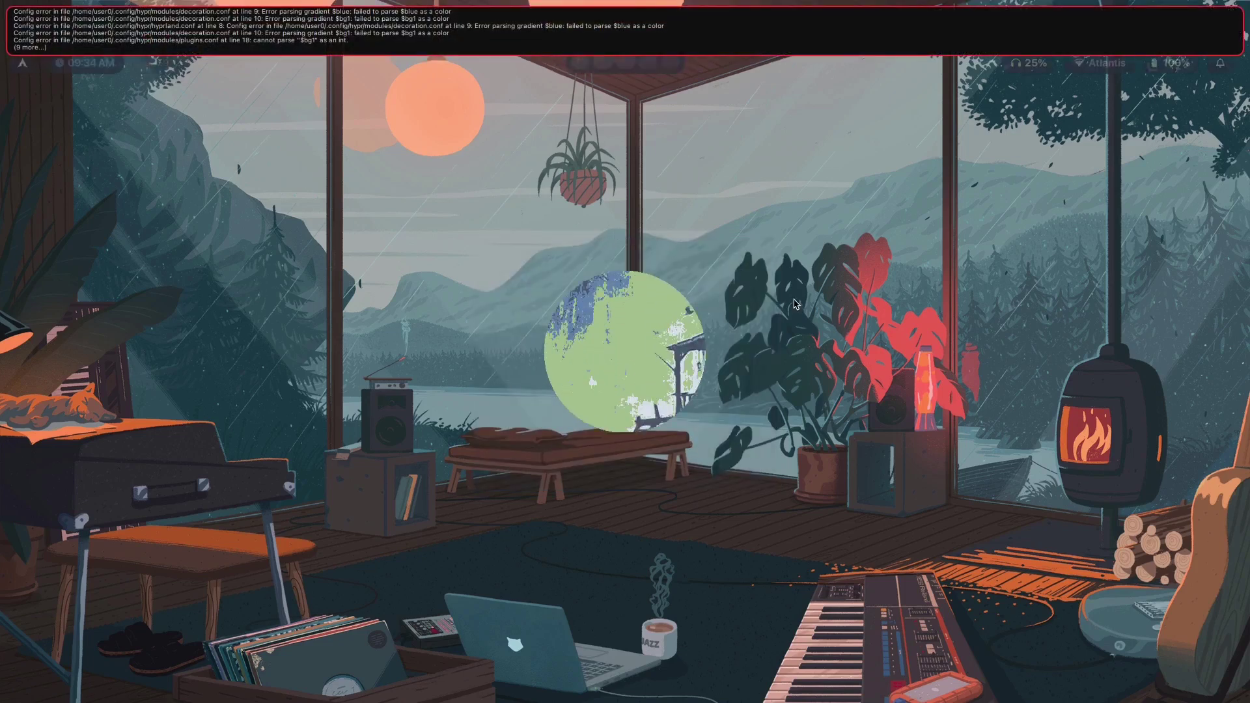
key("super+t")
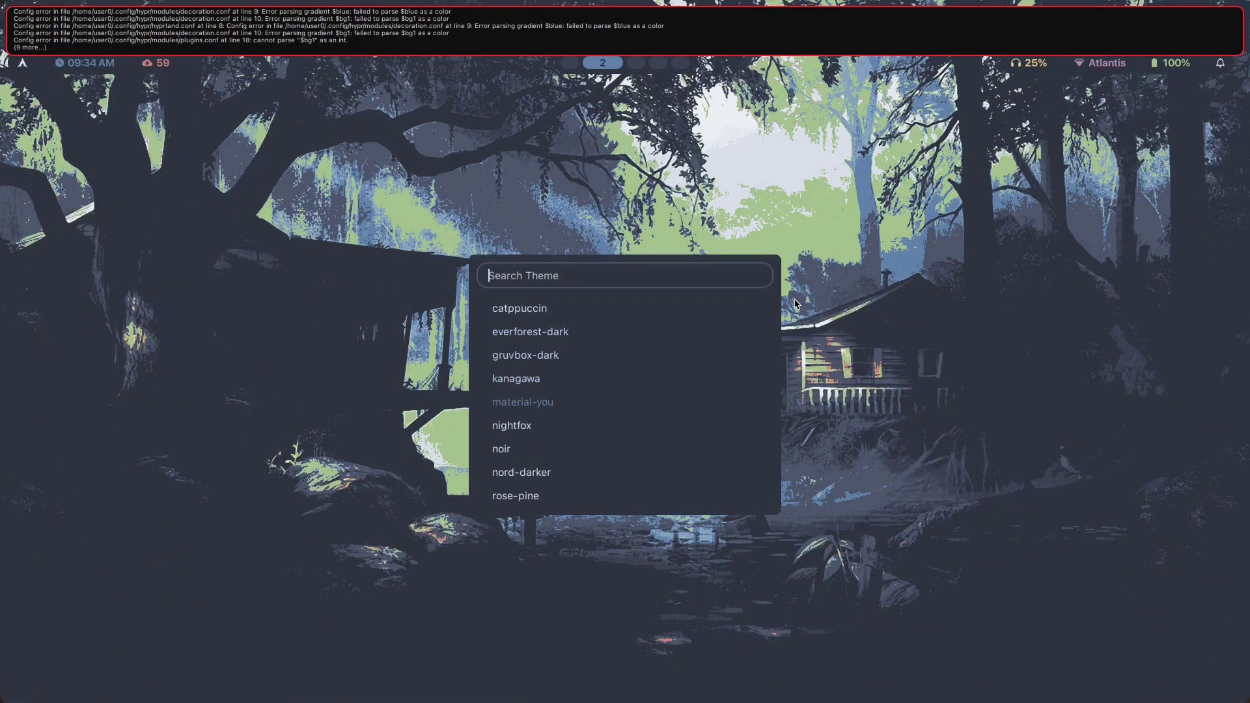
left_click(564, 378)
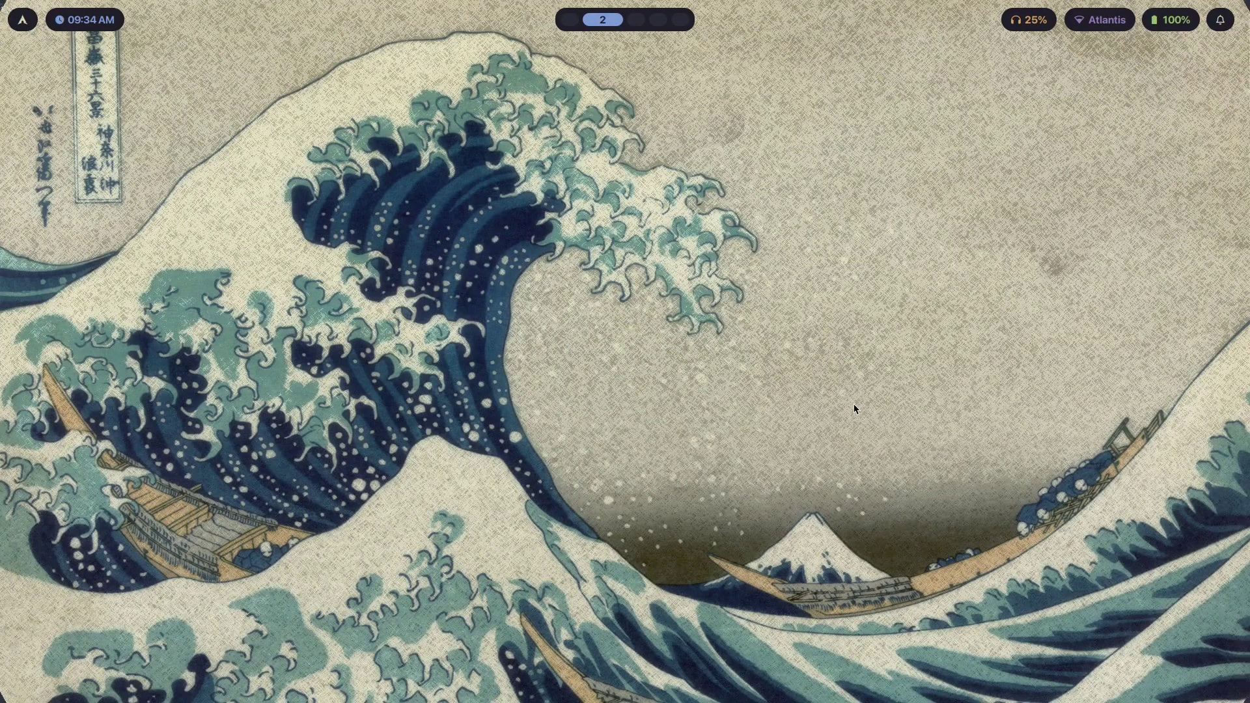
Step: Switch the desktop theme from kanagawa to nightfox
key("super+t")
key("Down")
key("Down")
key("Down")
key("Down")
key("Down")
key("Return")
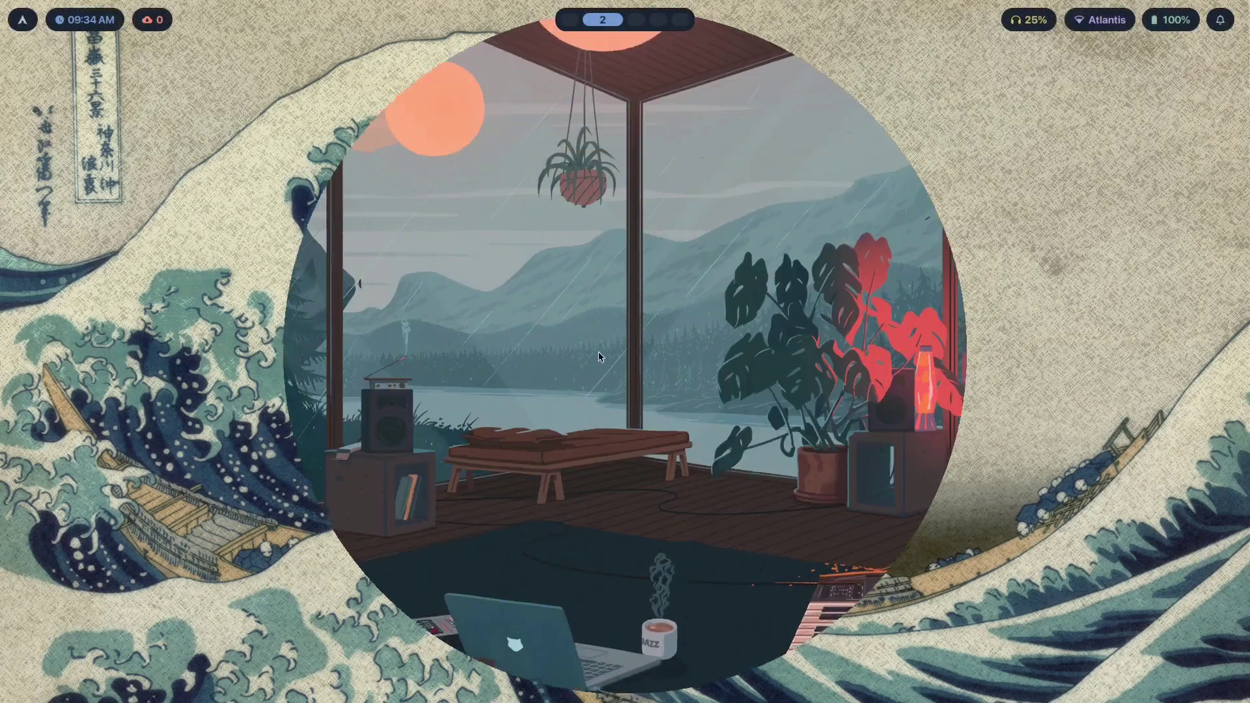
Step: Change the Waybar layout to subtle and switch from it to alchemy
key("super+shift+b")
key("Down")
key("Down")
key("Return")
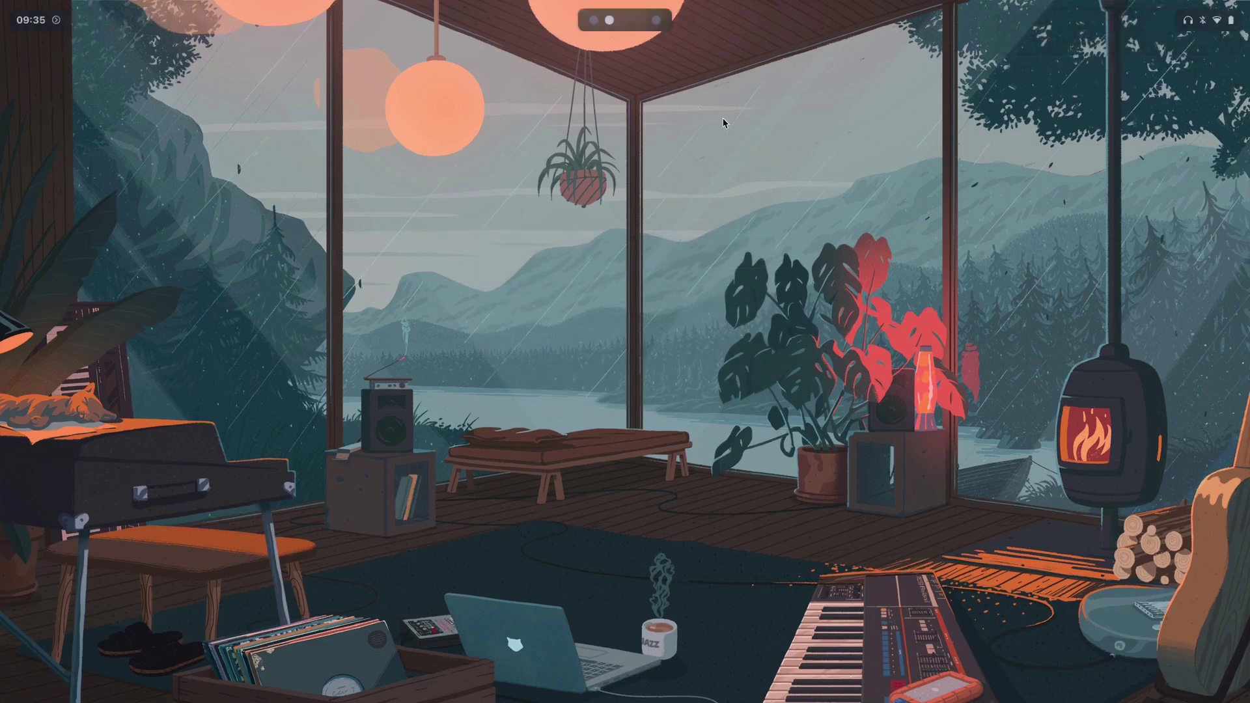
key("super+shift+w")
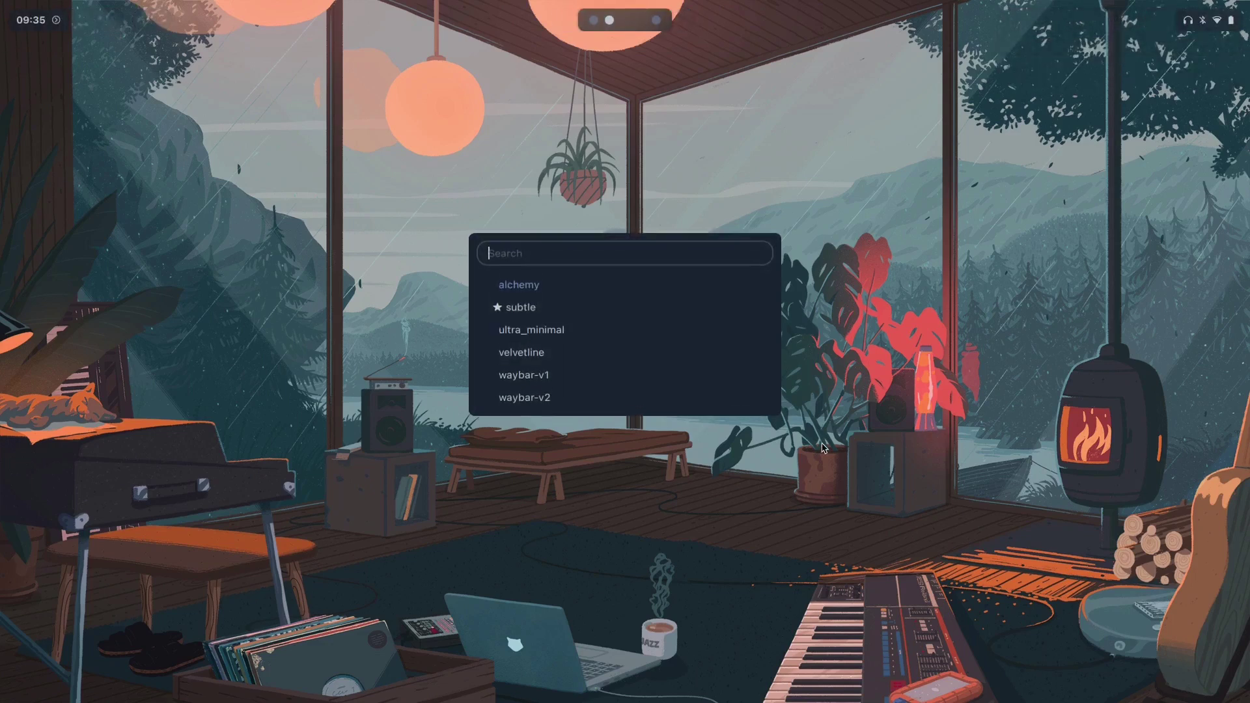
key("Return")
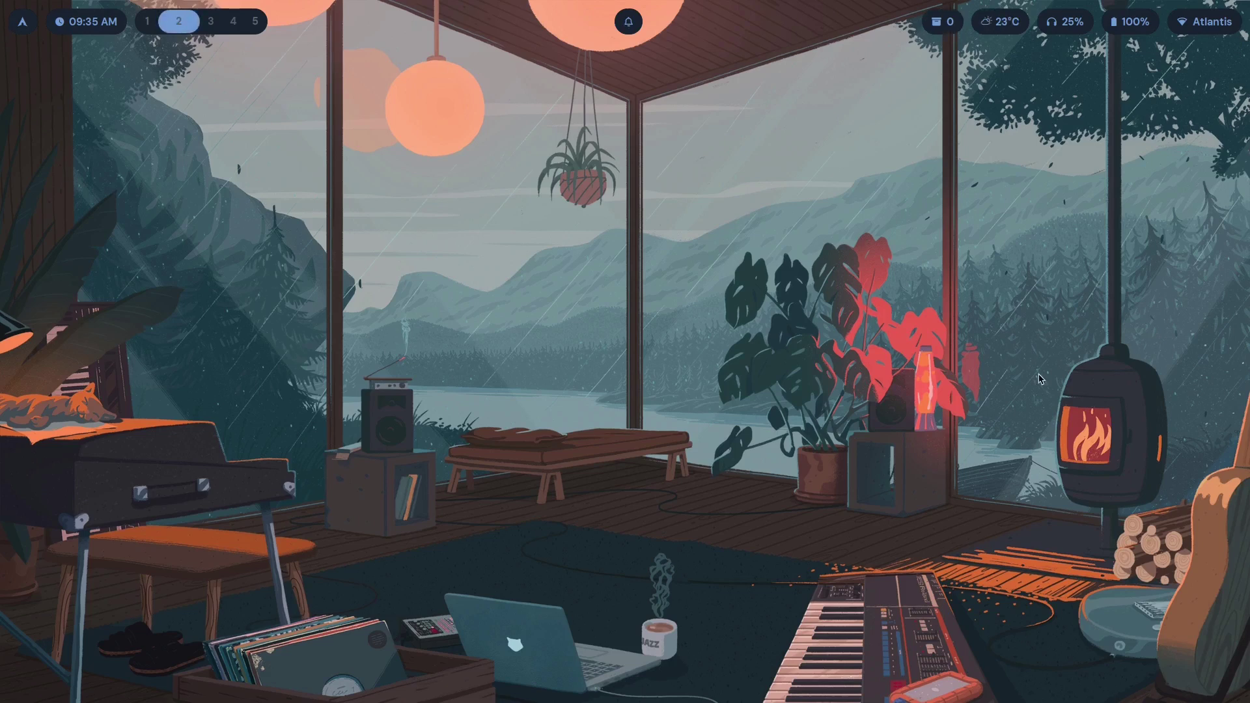
Step: Apply the gruvbox-dark desktop theme while keeping the alchemy Waybar layout
key("super+shift+t")
key("Down")
key("Down")
key("Return")
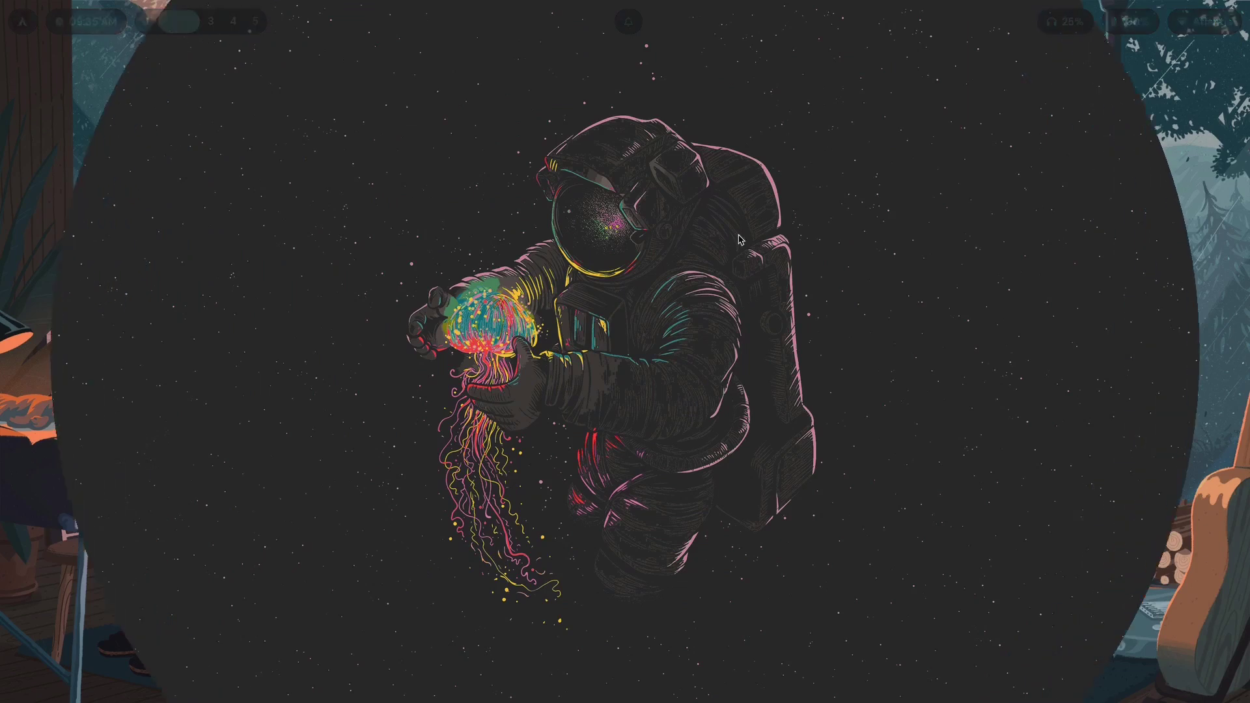
Step: Change the Waybar layout to ultra_minimal
key("Down")
key("Down")
key("Down")
key("Down")
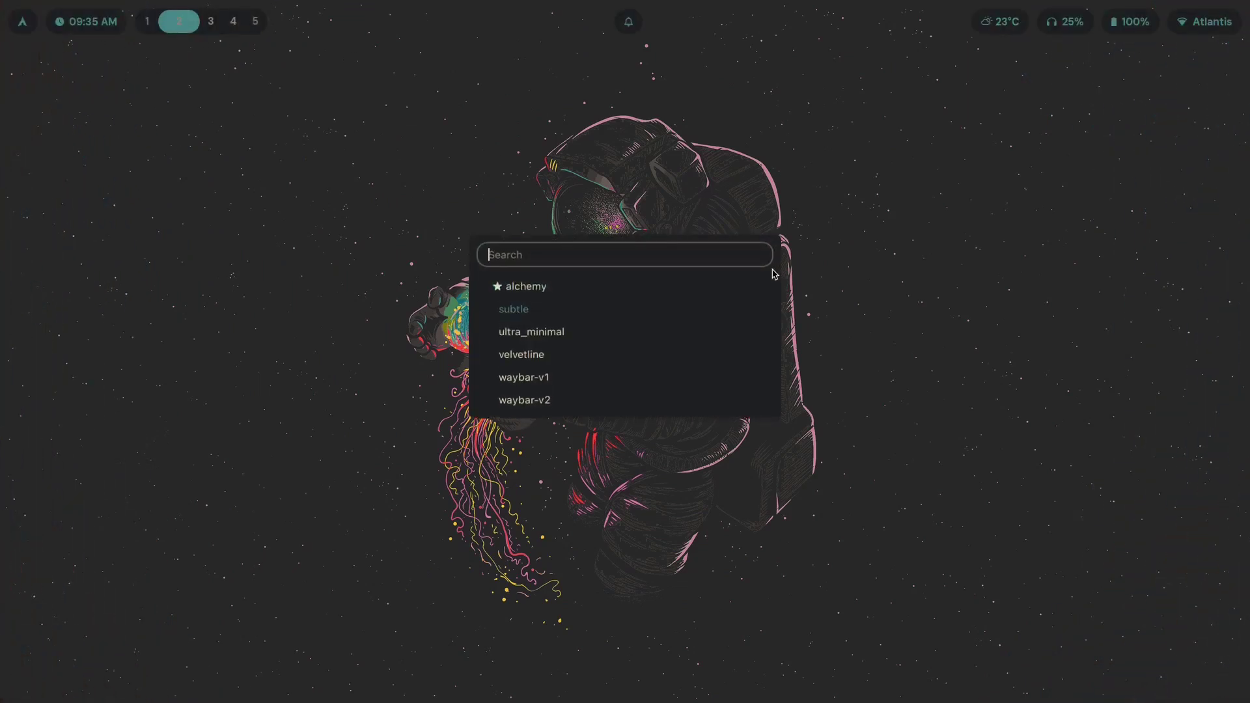
key("Up")
key("Up")
key("Return")
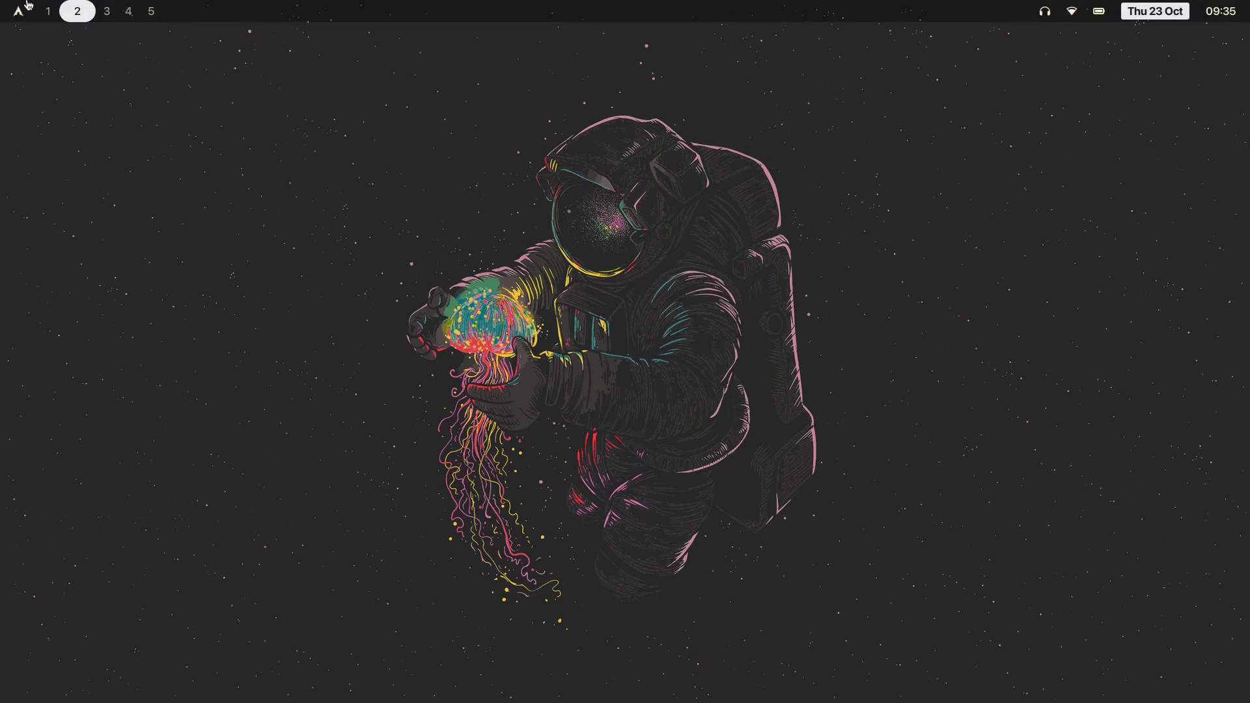
Step: Change the Waybar layout to waybar-v1
key("super+alt+b")
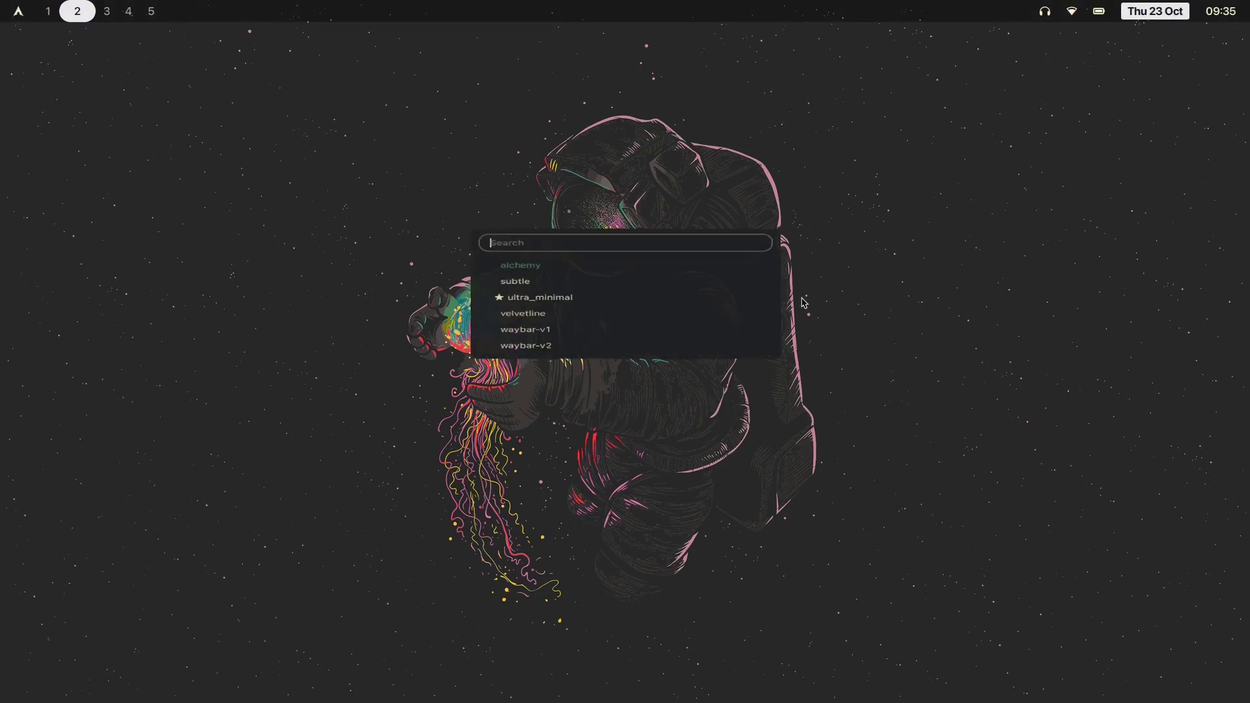
key("Down")
key("Down")
key("Down")
key("Down")
key("Down")
key("Up")
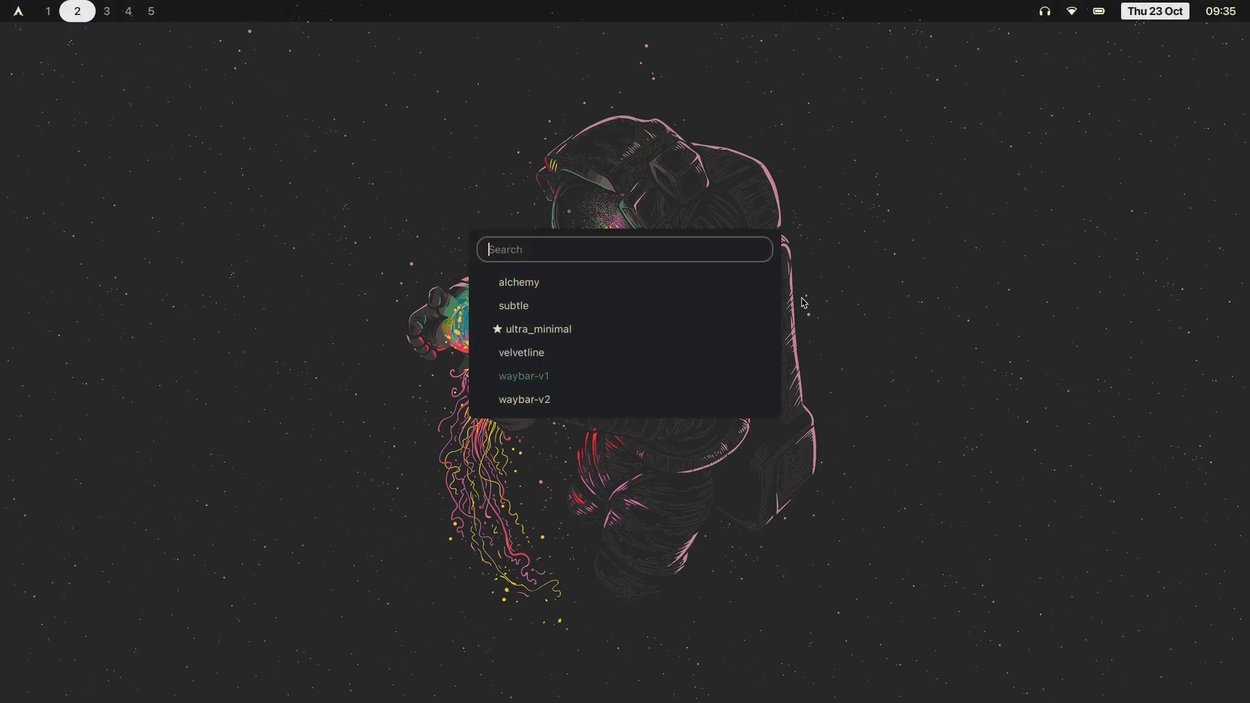
key("Return")
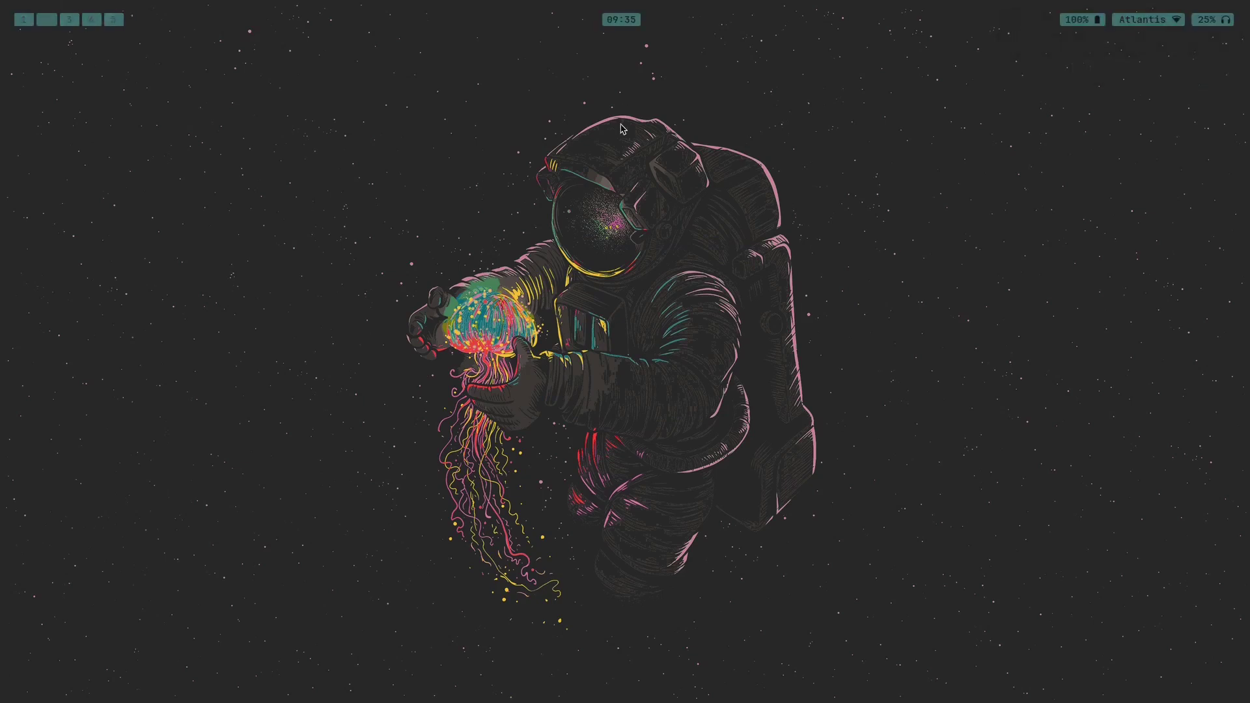
Step: Change the Waybar layout to waybar-v2 and switch from it to velvetline
key("super+shift+w")
key("Down")
key("Return")
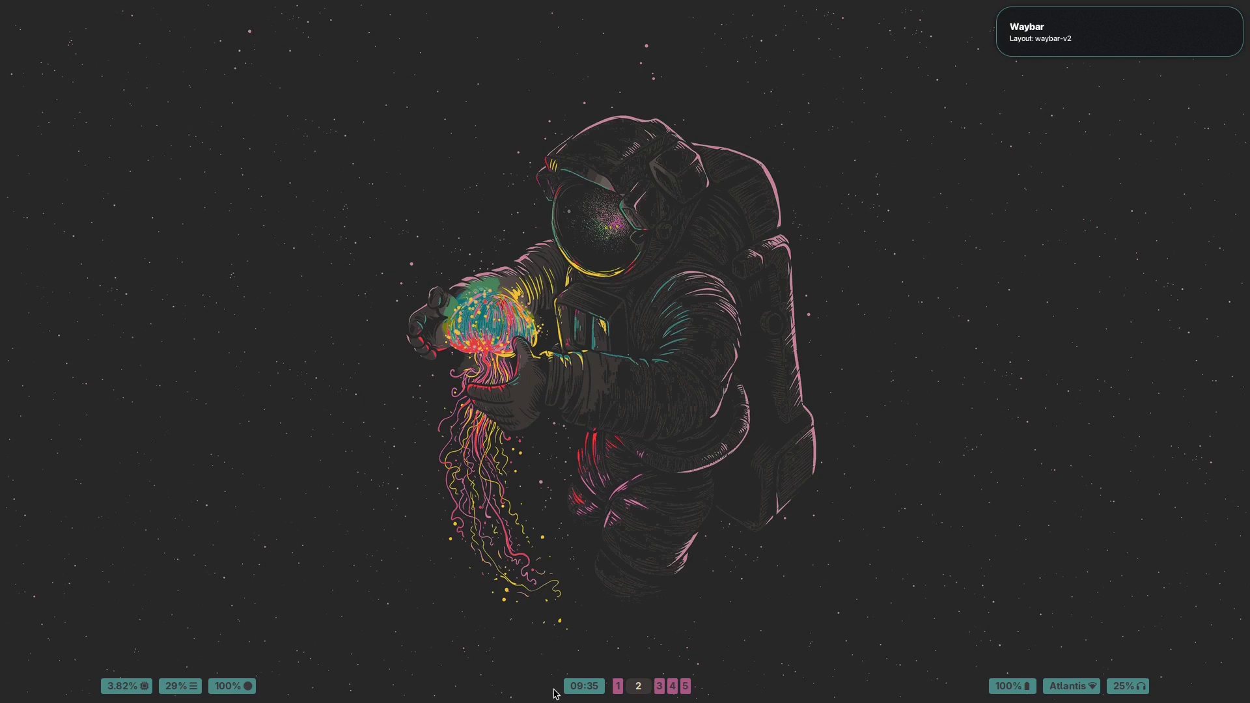
key("super+shift+w")
key("Down")
key("Down")
key("Down")
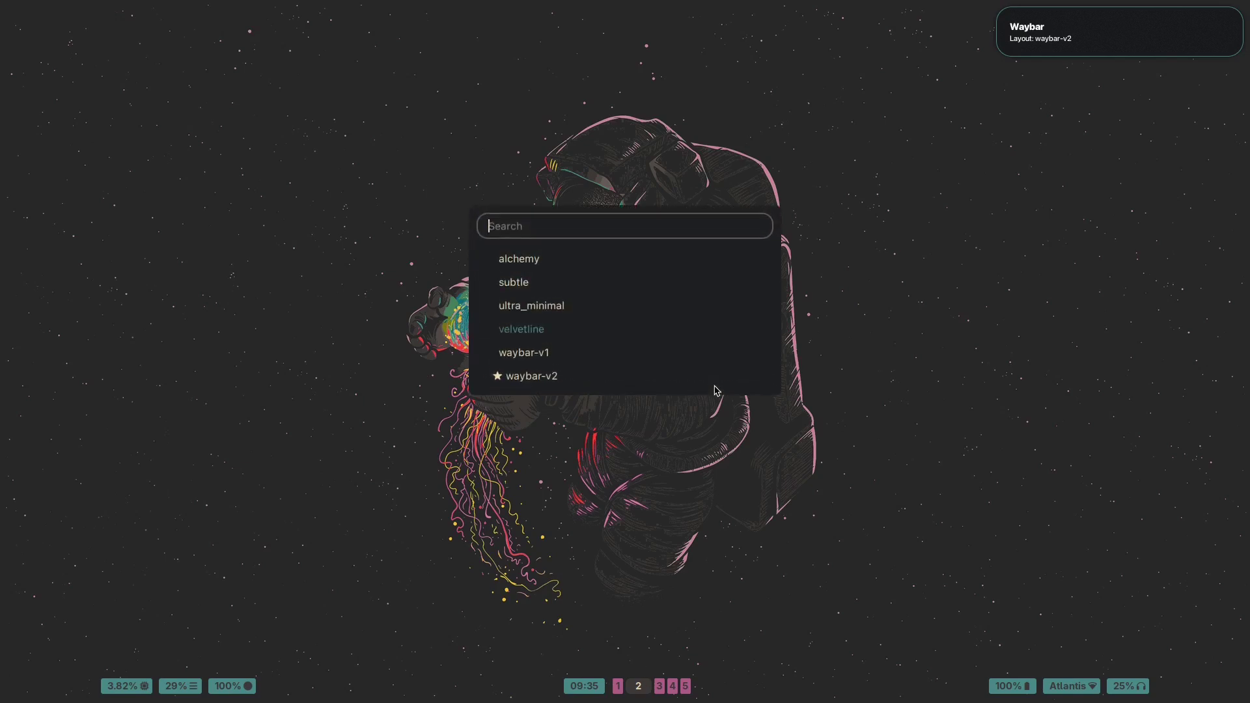
key("Return")
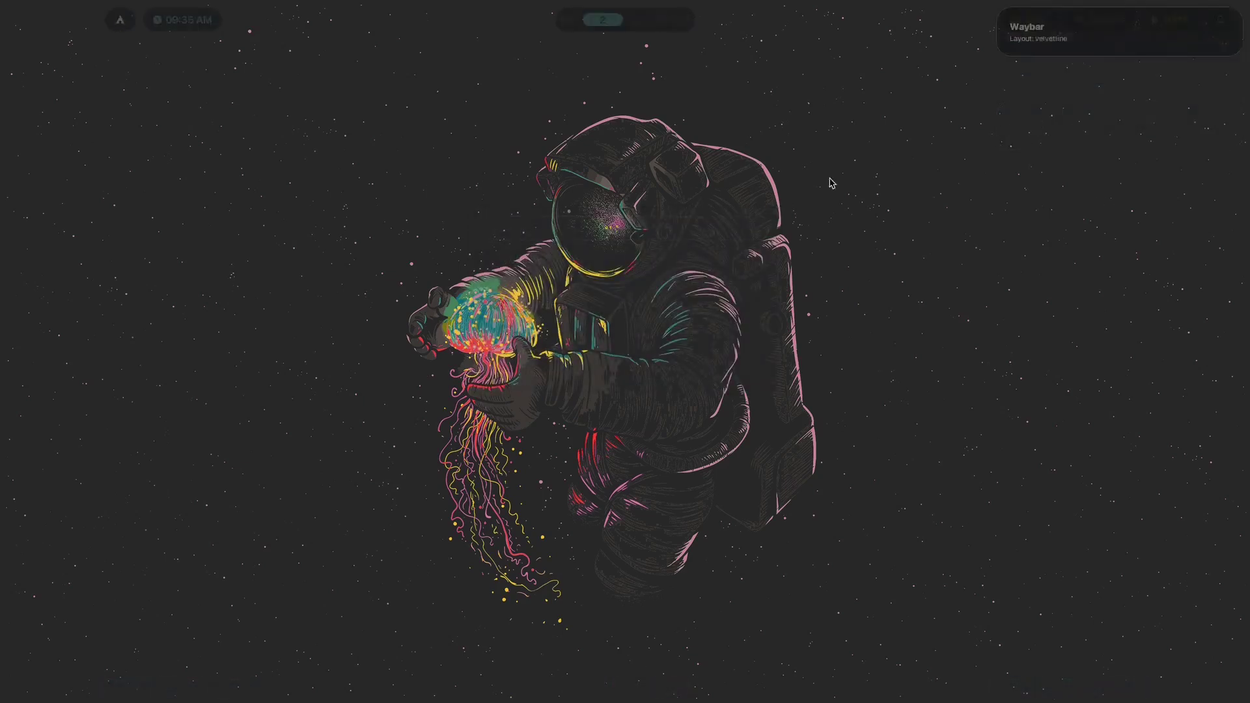
Step: Reapply the nightfox desktop theme and return to the Arch Wiki page on workspace 1
key("super+shift+t")
type("night")
key("Return")
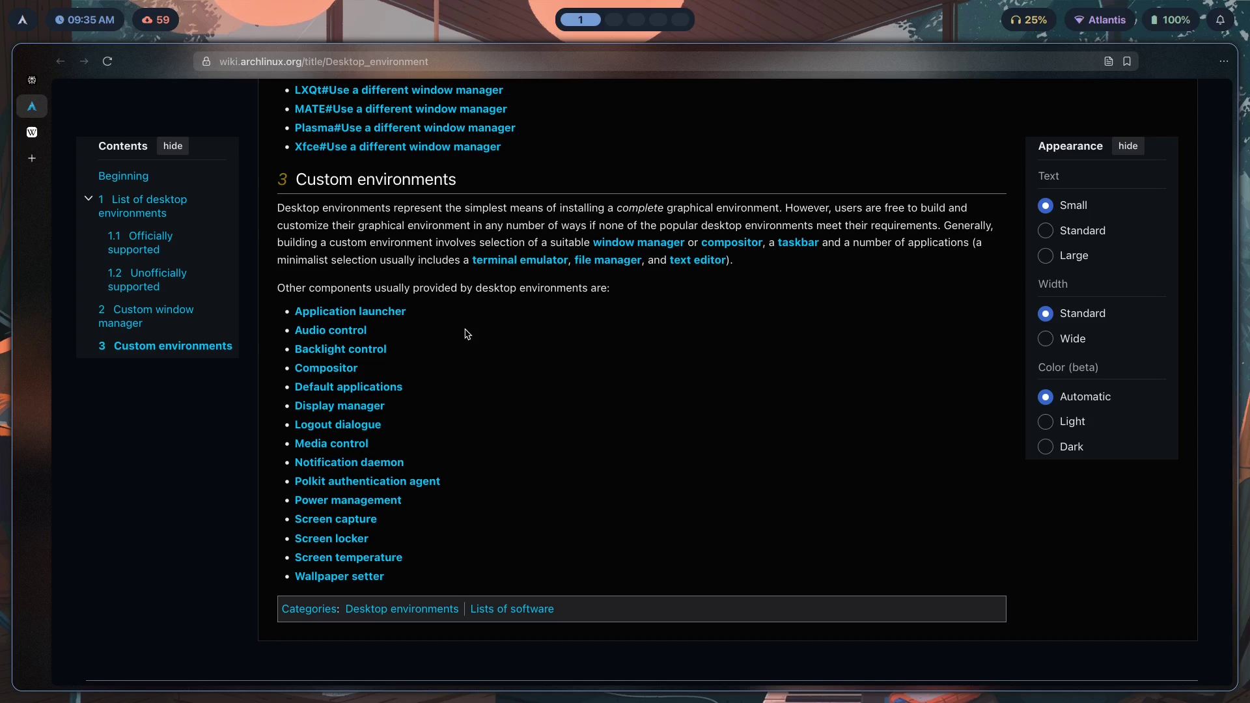
Step: Show the application launcher, and open Volume Control from it to view its recording streams before closing it
key("super+d")
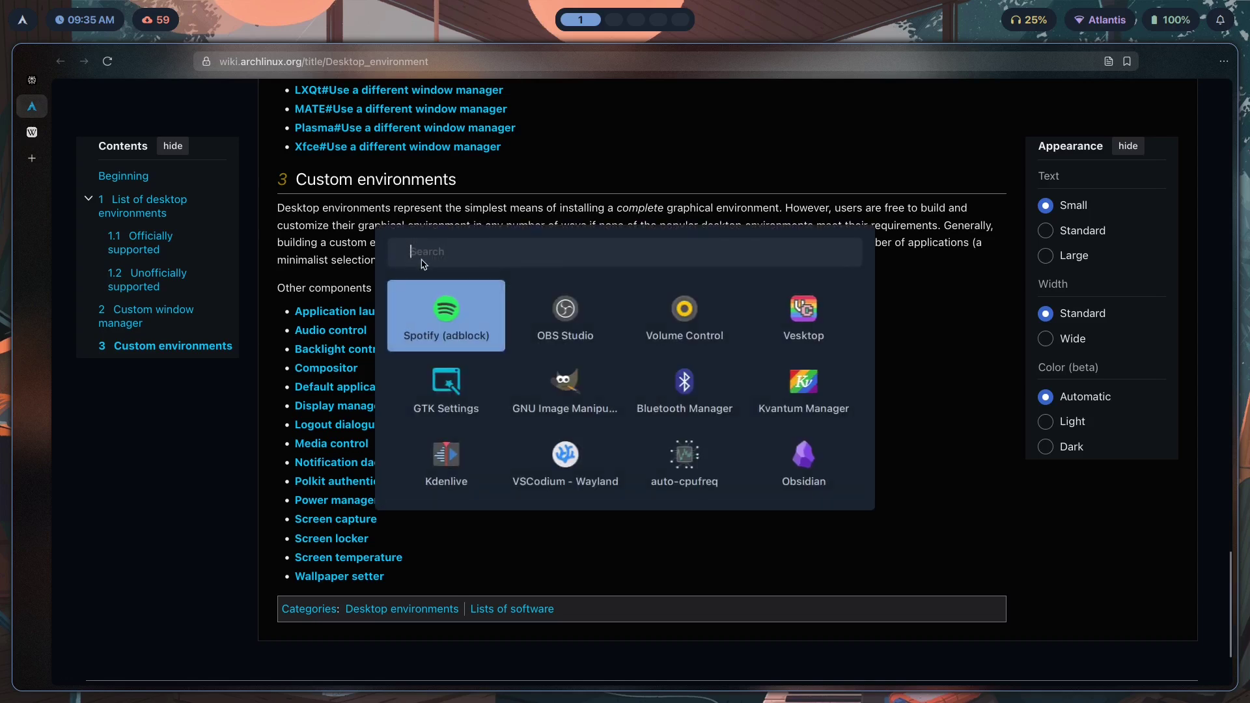
key("Escape")
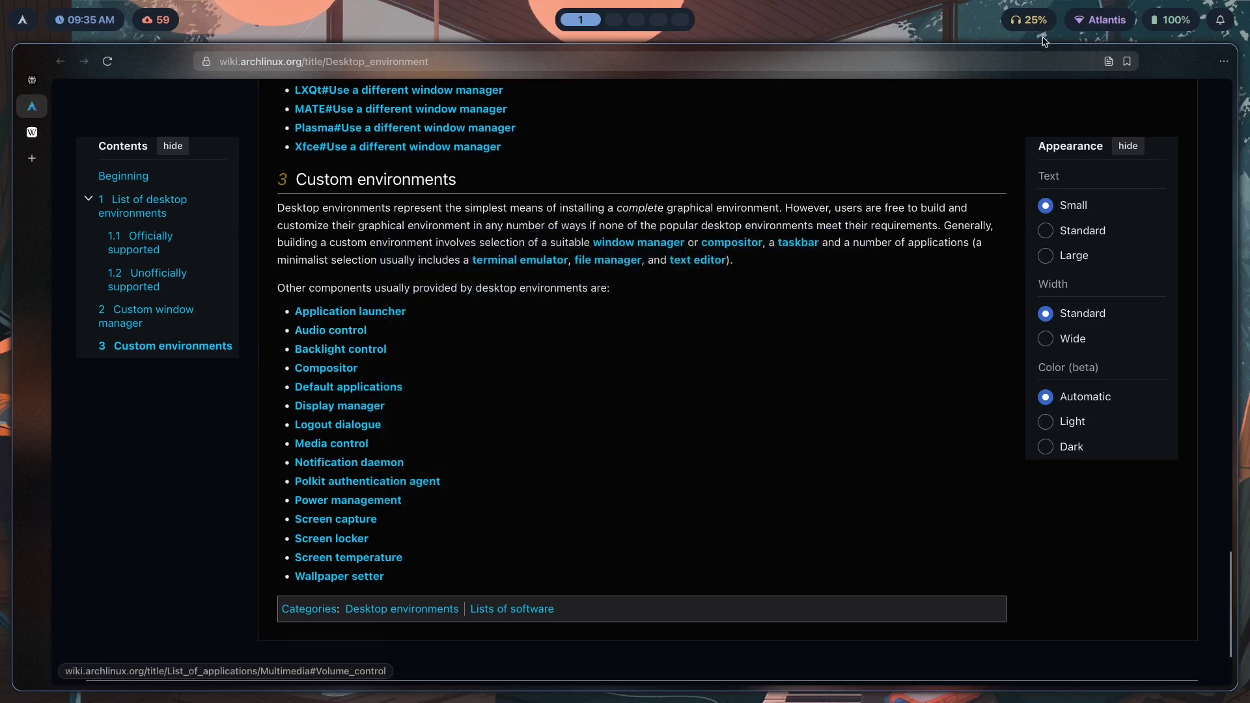
key("super+d")
type("pavu")
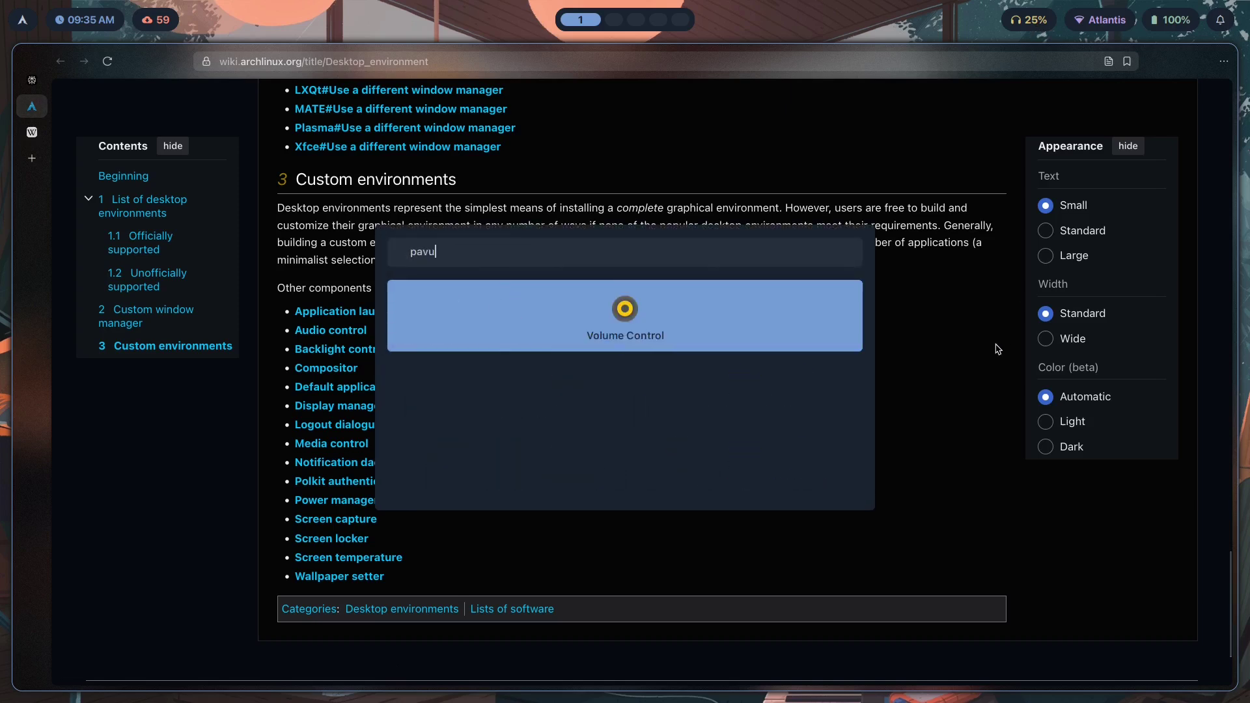
key("Return")
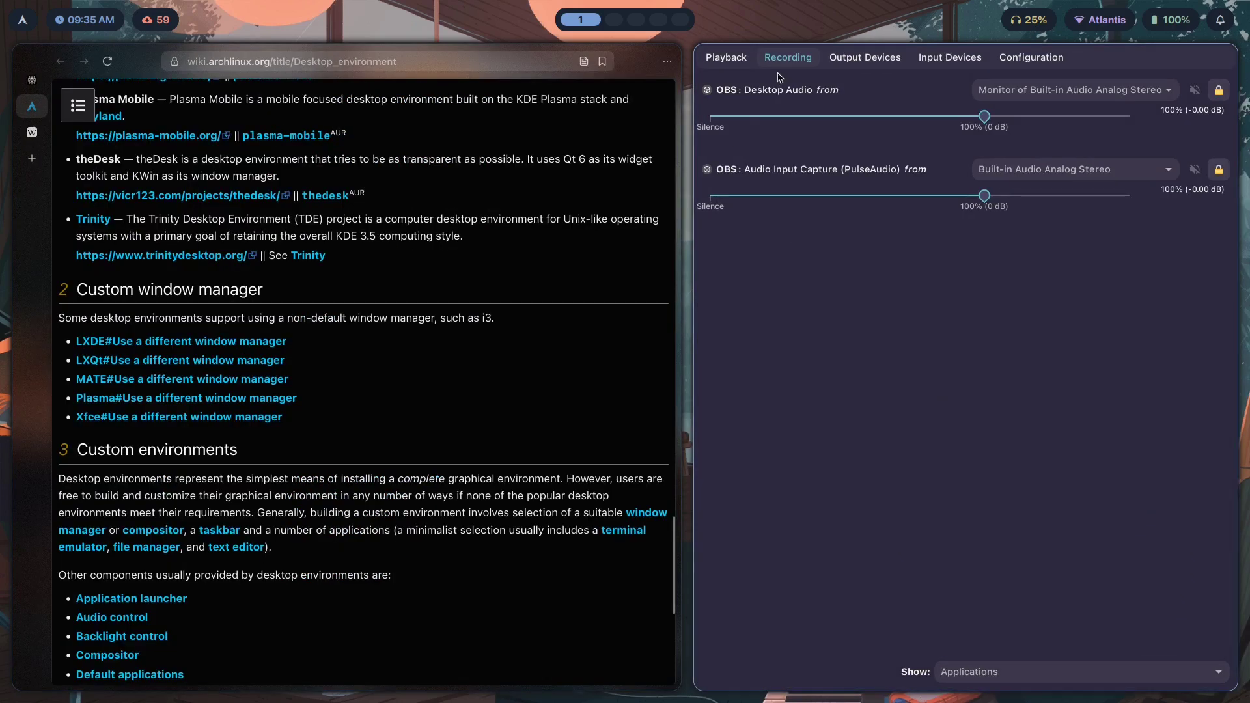
scroll(361, 365, "down", 5)
key("super+q")
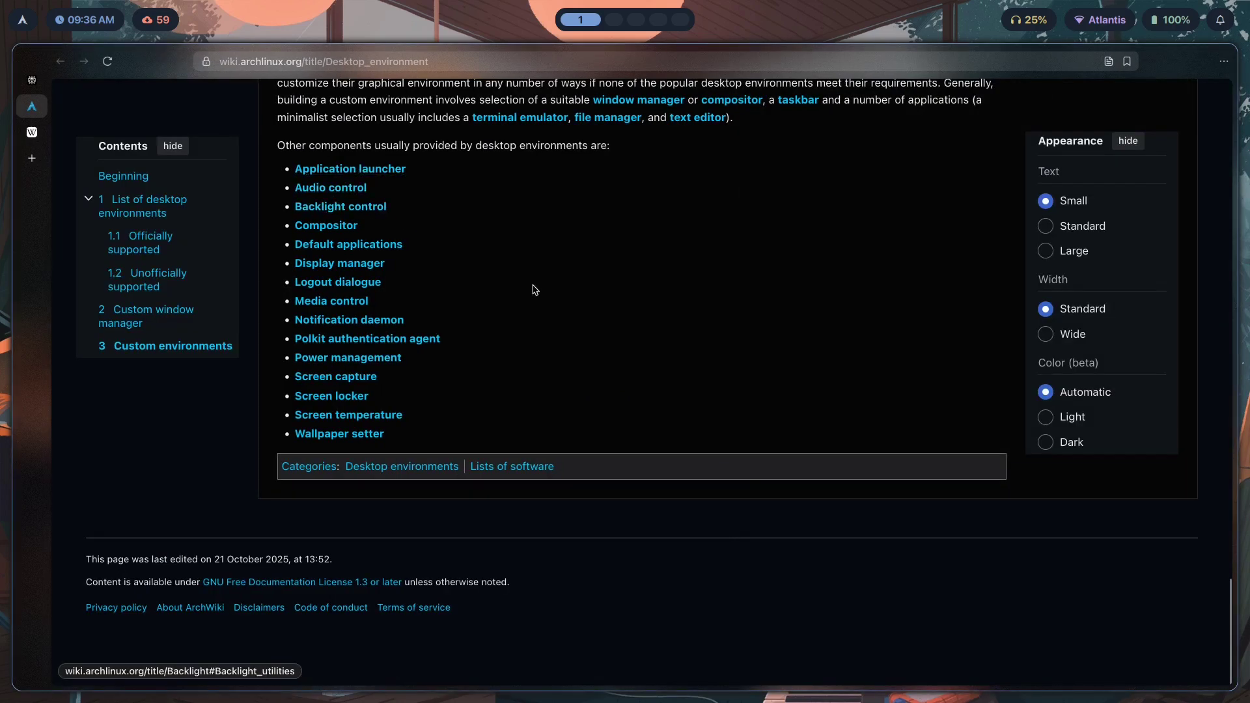
scroll(534, 290, "up", 2)
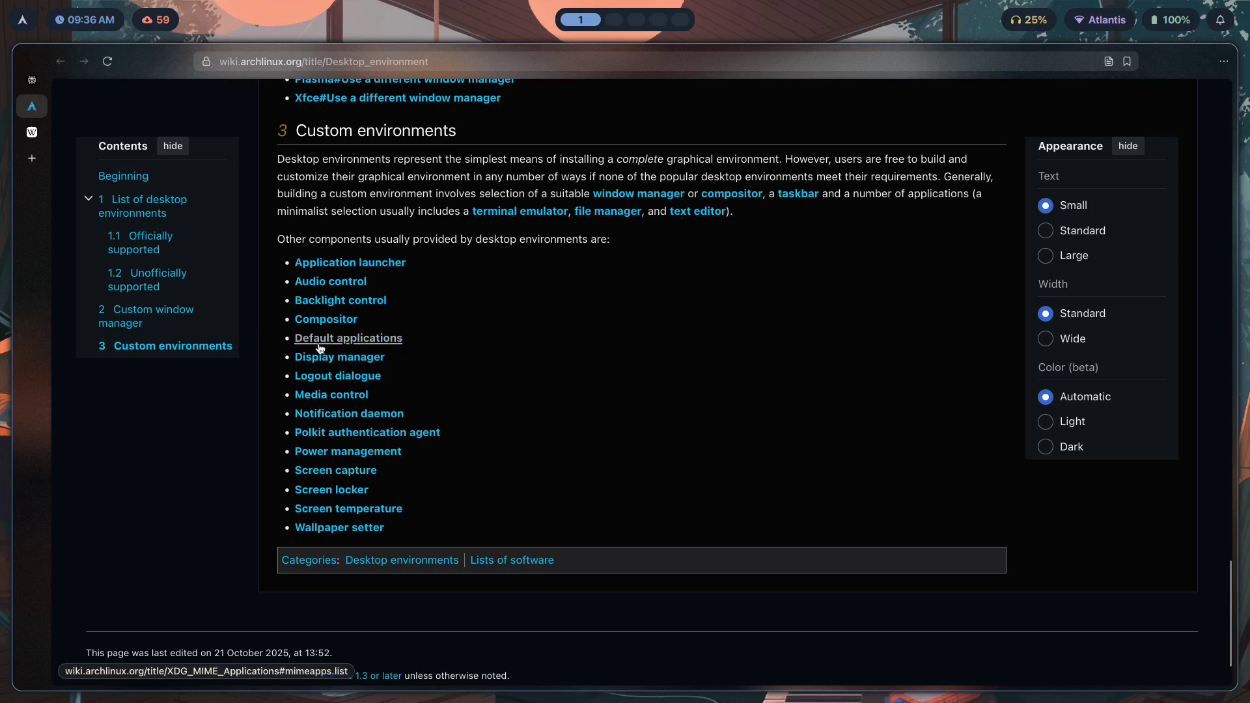
Step: Open the file manager on workspace 2 and try to open test.txt.bak from the home folder
key("super+2")
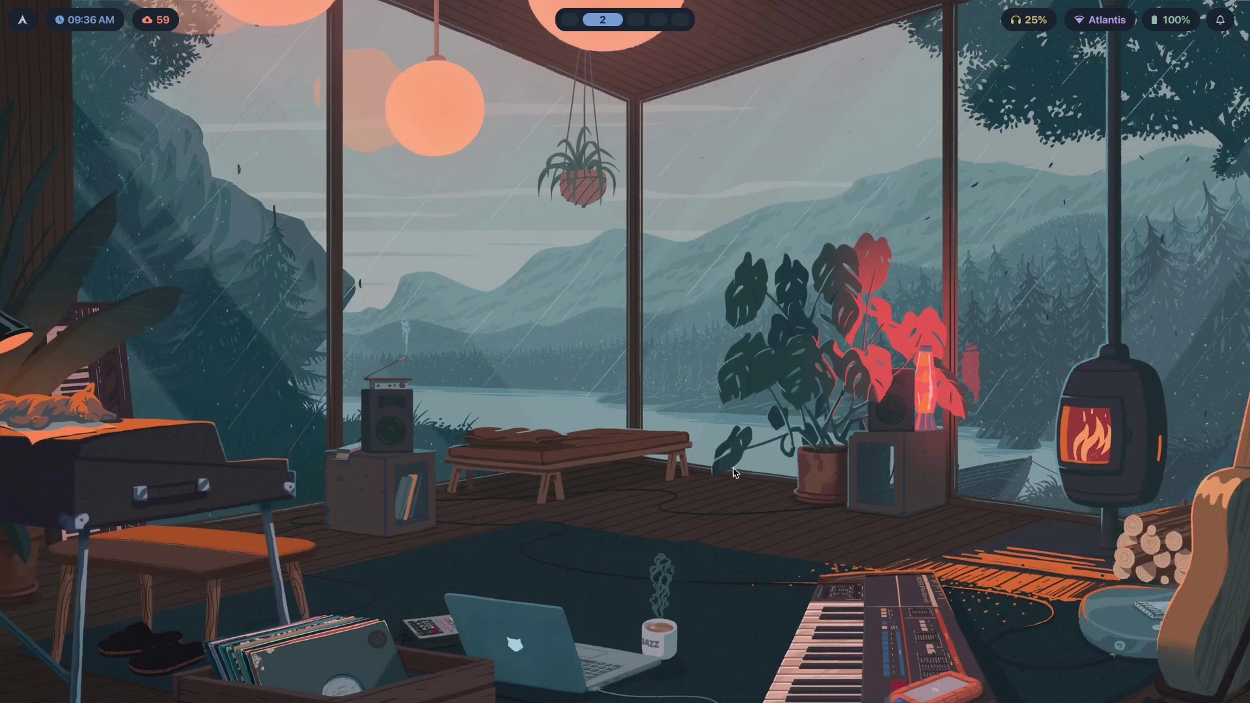
key("super+e")
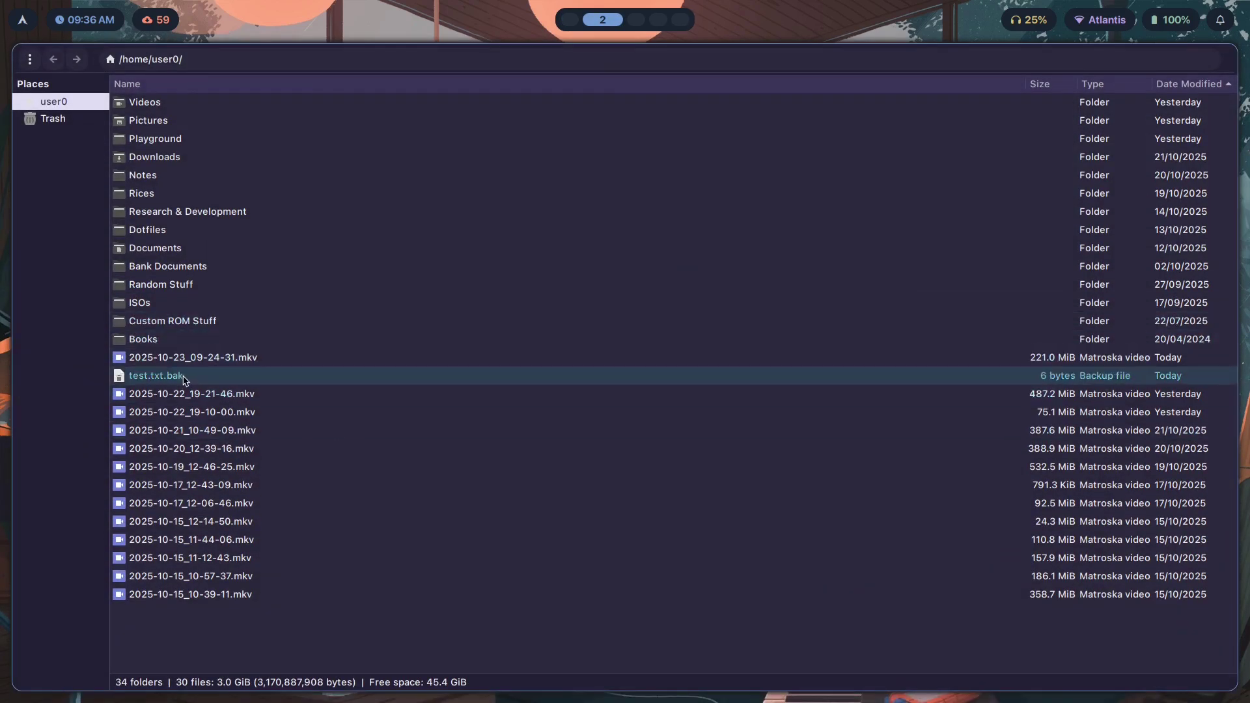
double_click(176, 376)
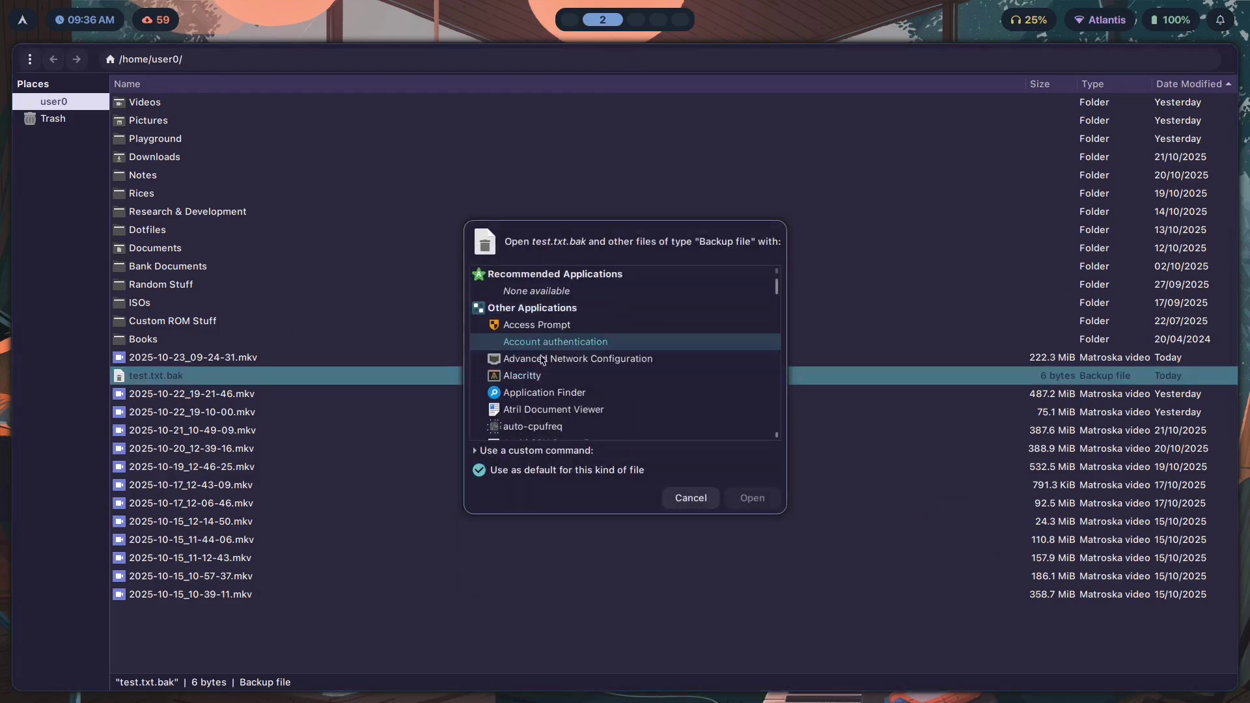
Step: Open test.txt.bak with the custom command "kitty --hold nvim" as default for backup files, and return to the wiki on workspace 1
left_click(500, 451)
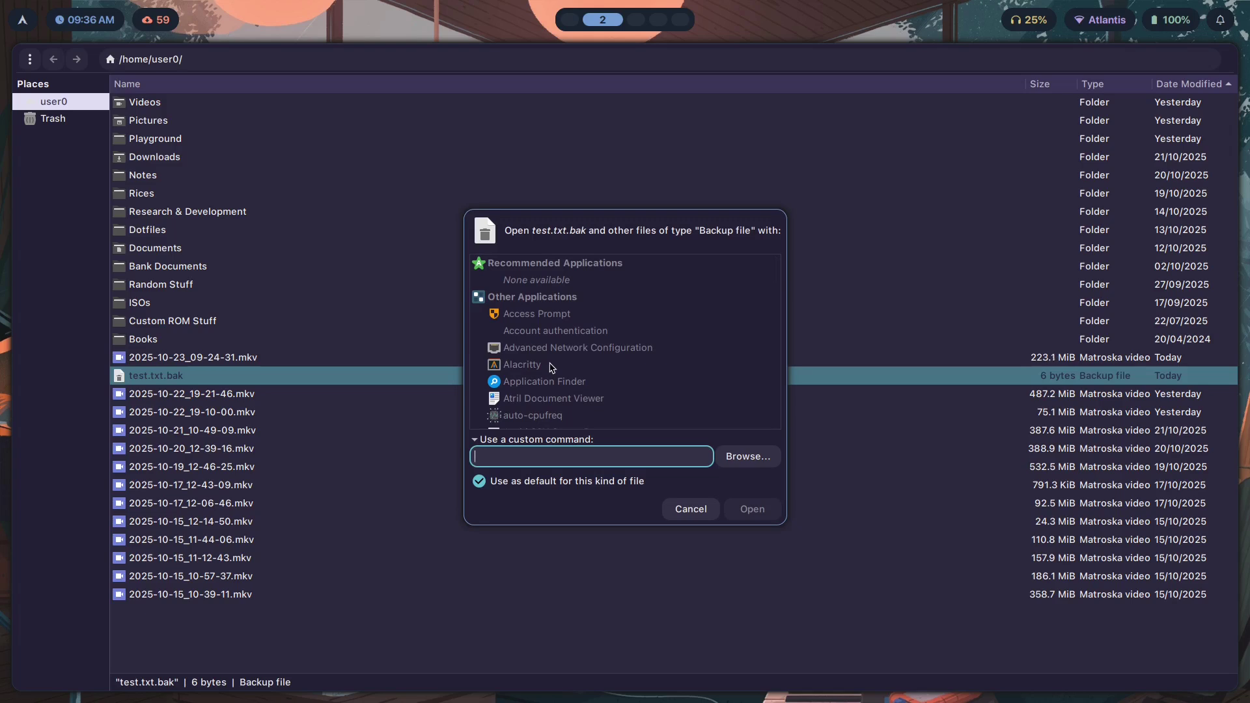
type("nvim")
key("BackSpace")
key("BackSpace")
key("BackSpace")
key("BackSpace")
type("h")
key("BackSpace")
type("kitt")
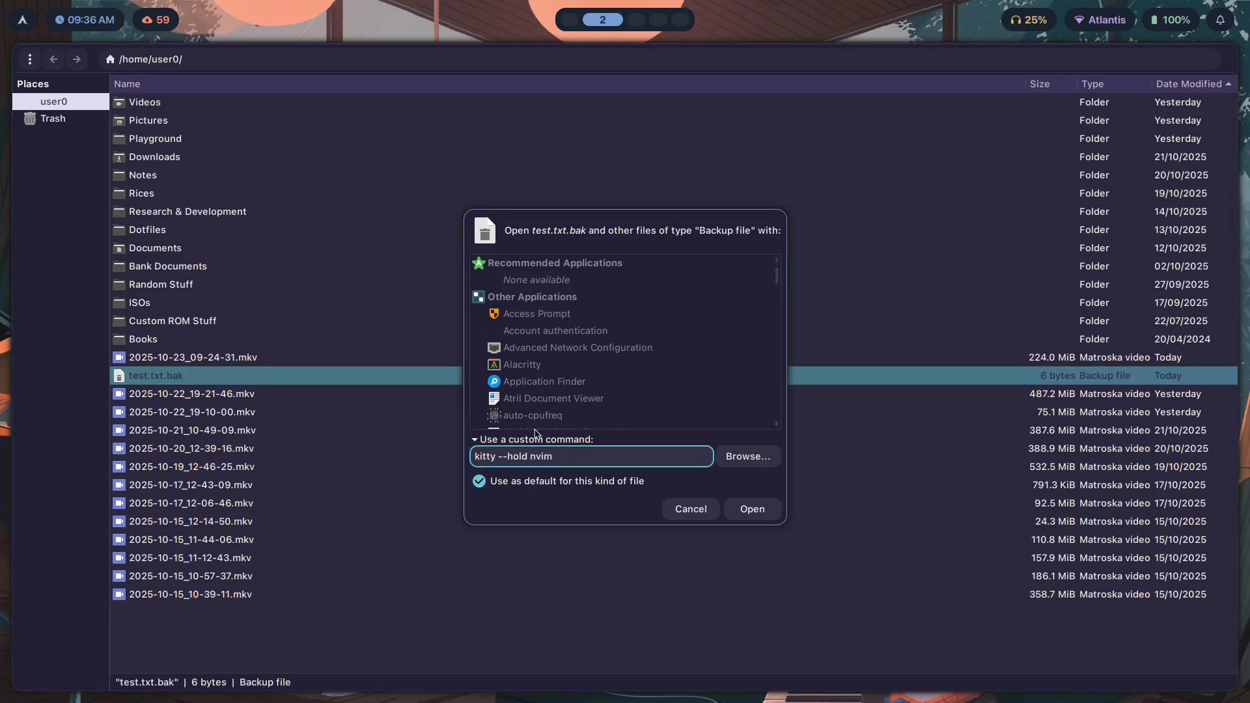
key("Return")
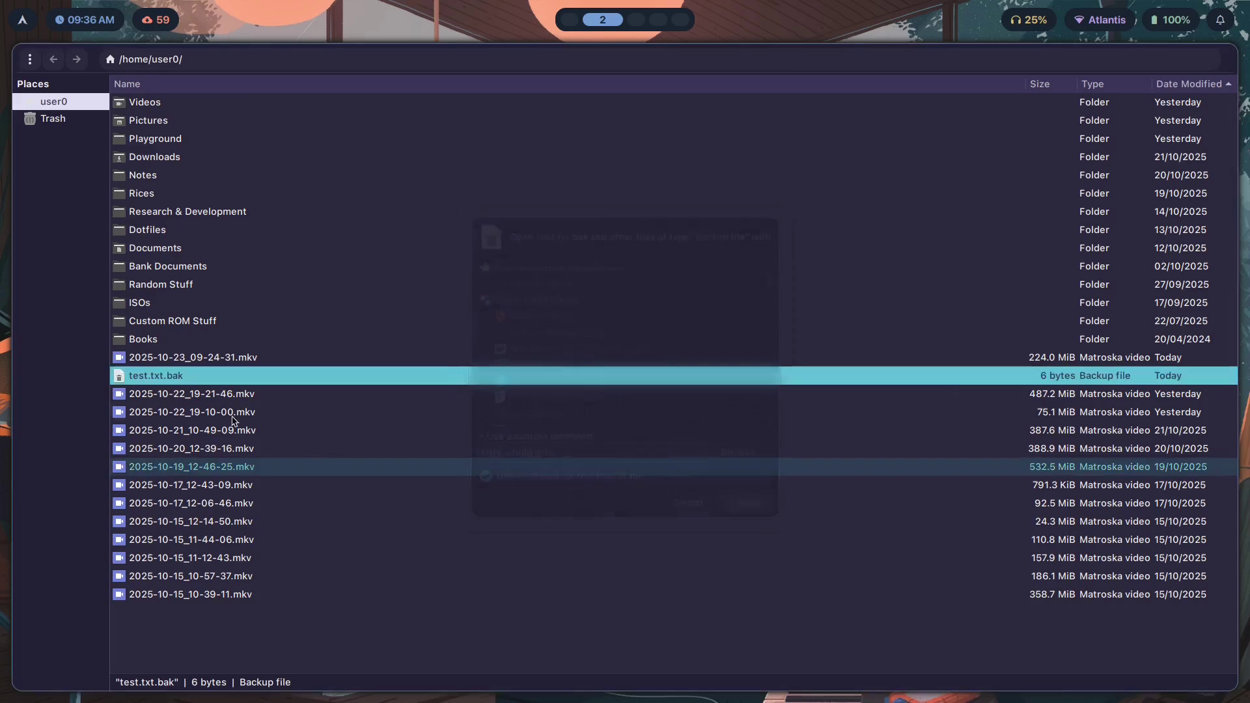
key("super+q")
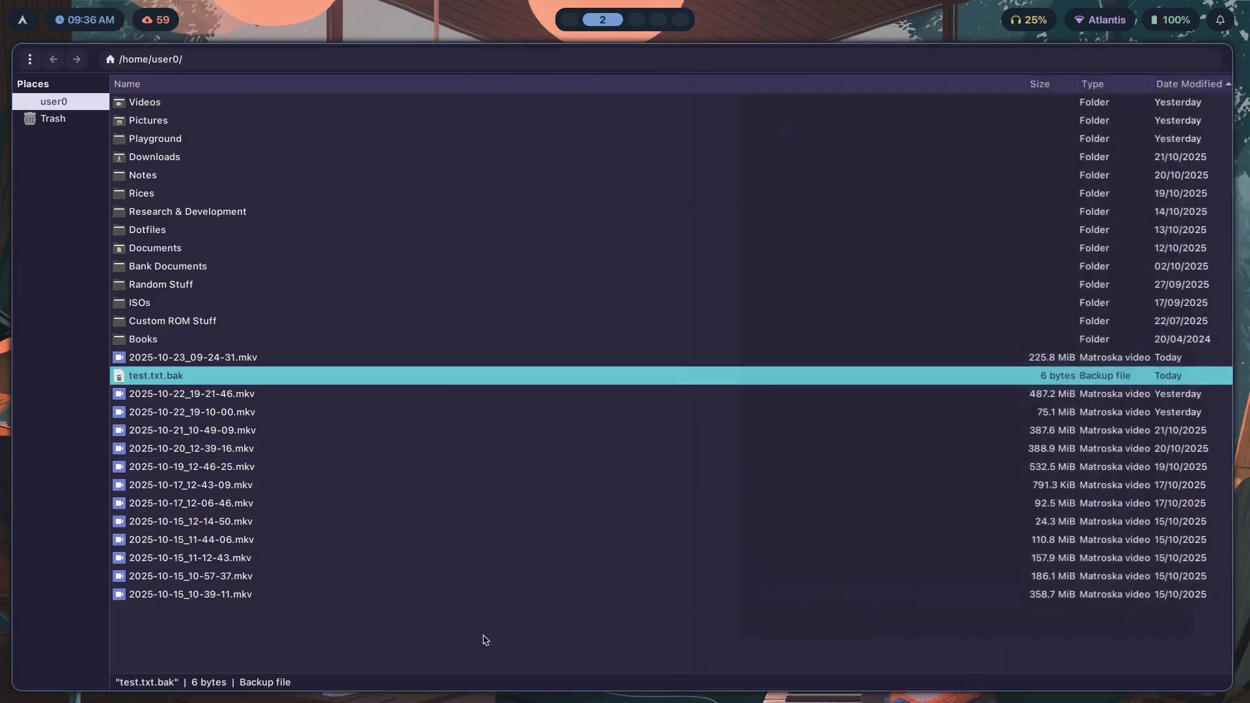
left_click(483, 639)
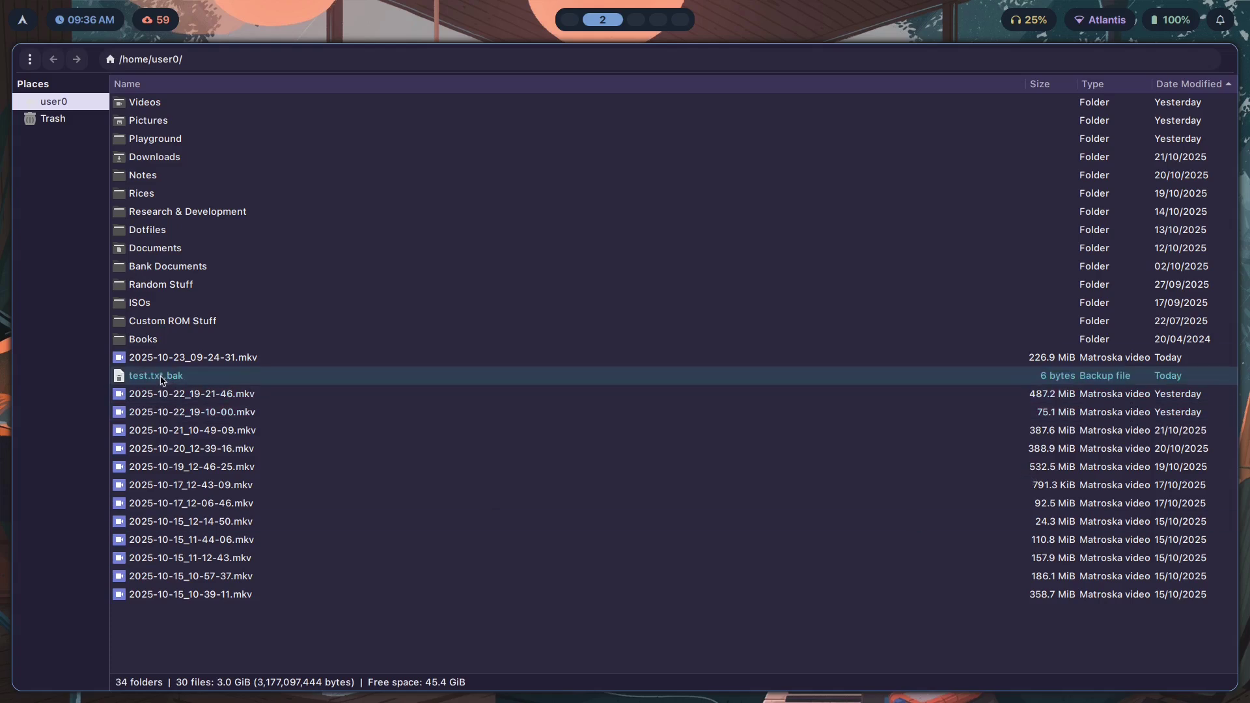
key("super+1")
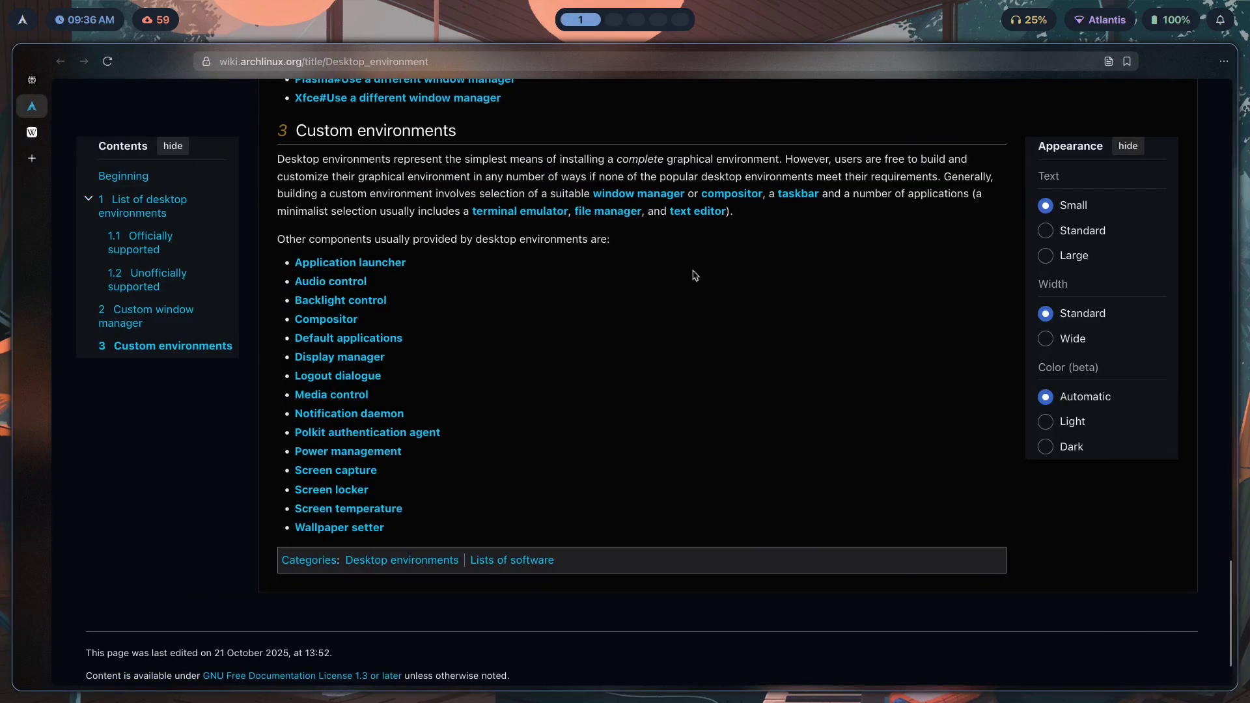
Step: Open a terminal on workspace 2, change to the .config directory and list its contents
key("super+2")
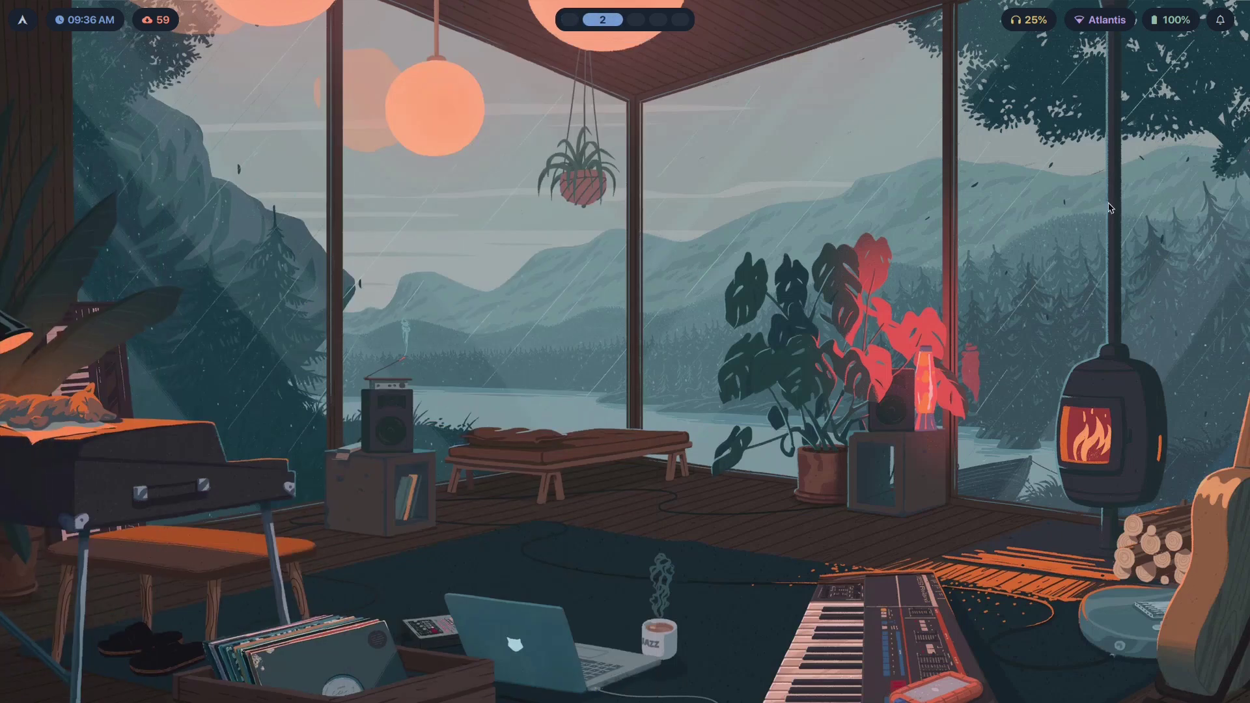
key("super+Return")
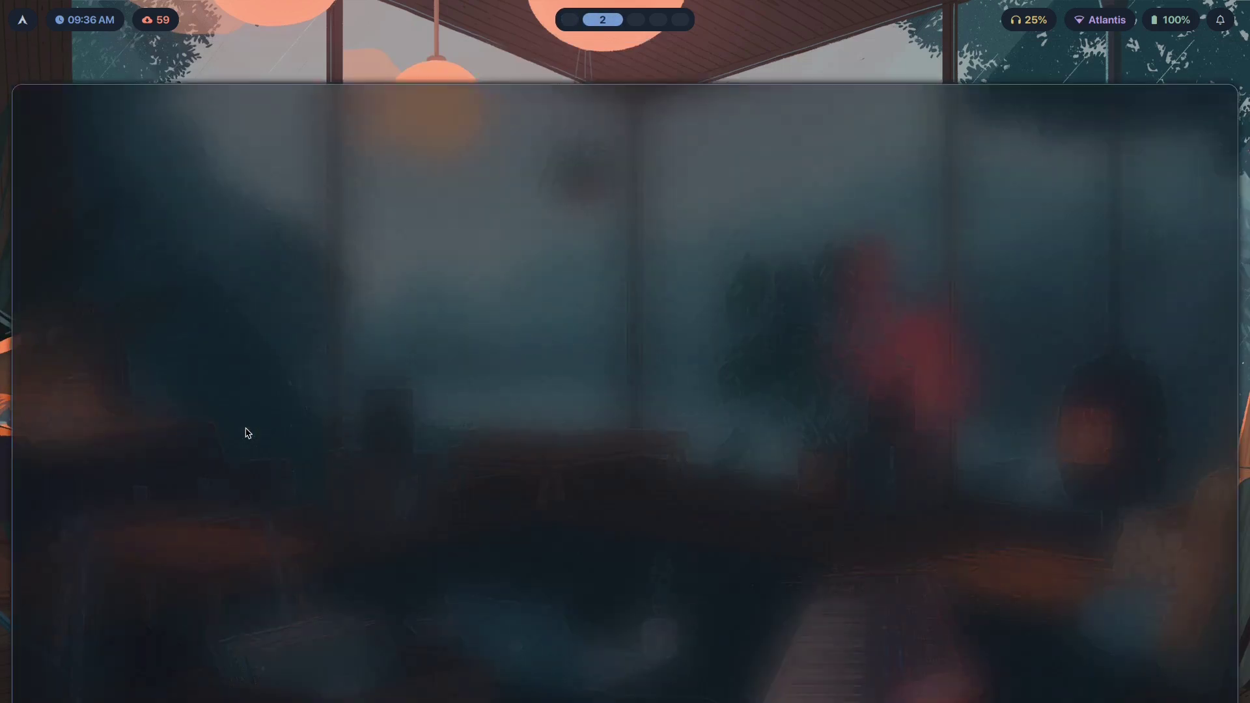
type("cd .cofni")
key("BackSpace")
key("BackSpace")
key("BackSpace")
type("nfig")
key("Return")
type("ls")
key("Return")
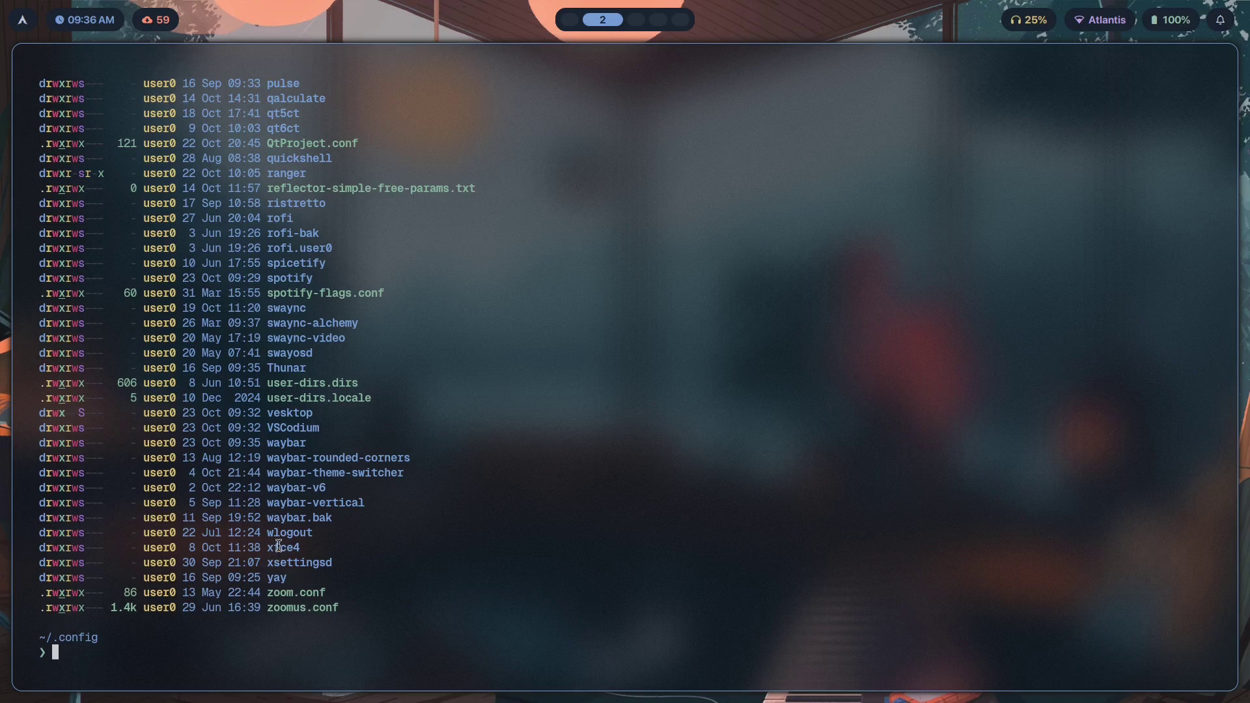
Step: Find mimeapps.list in the .config listing and open that file in nvim
scroll(286, 226, "up", 5)
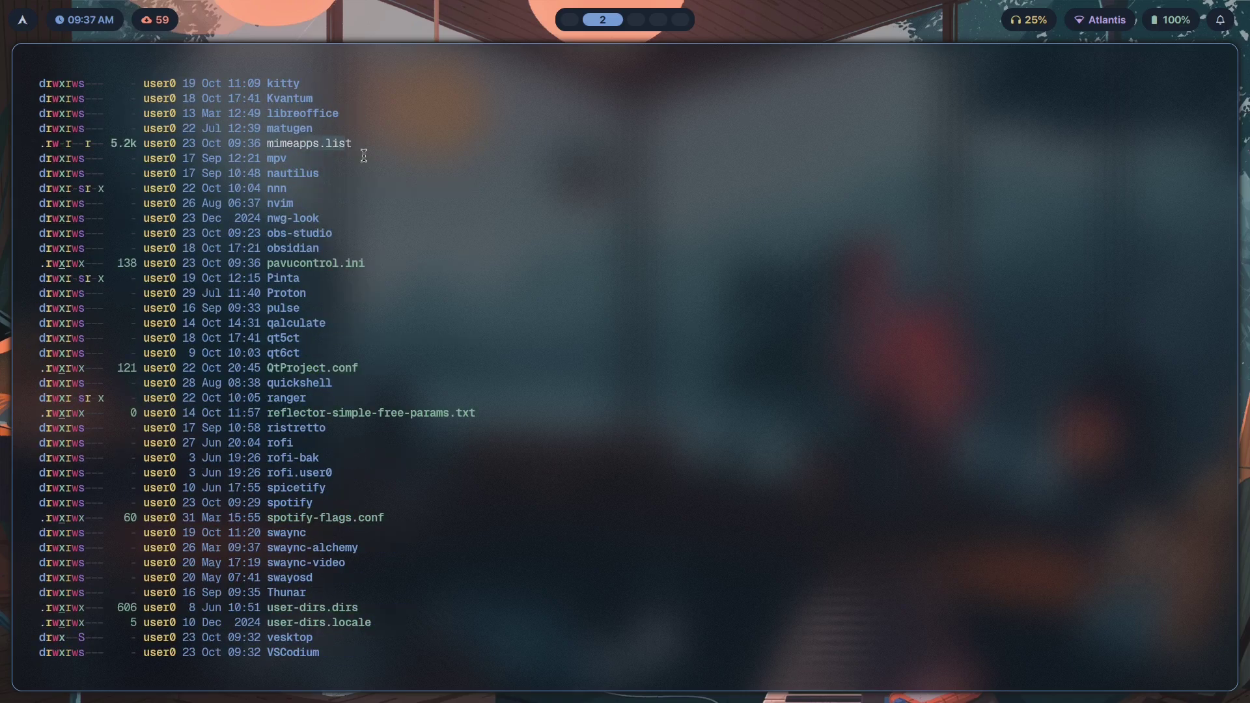
type("nvim .config")
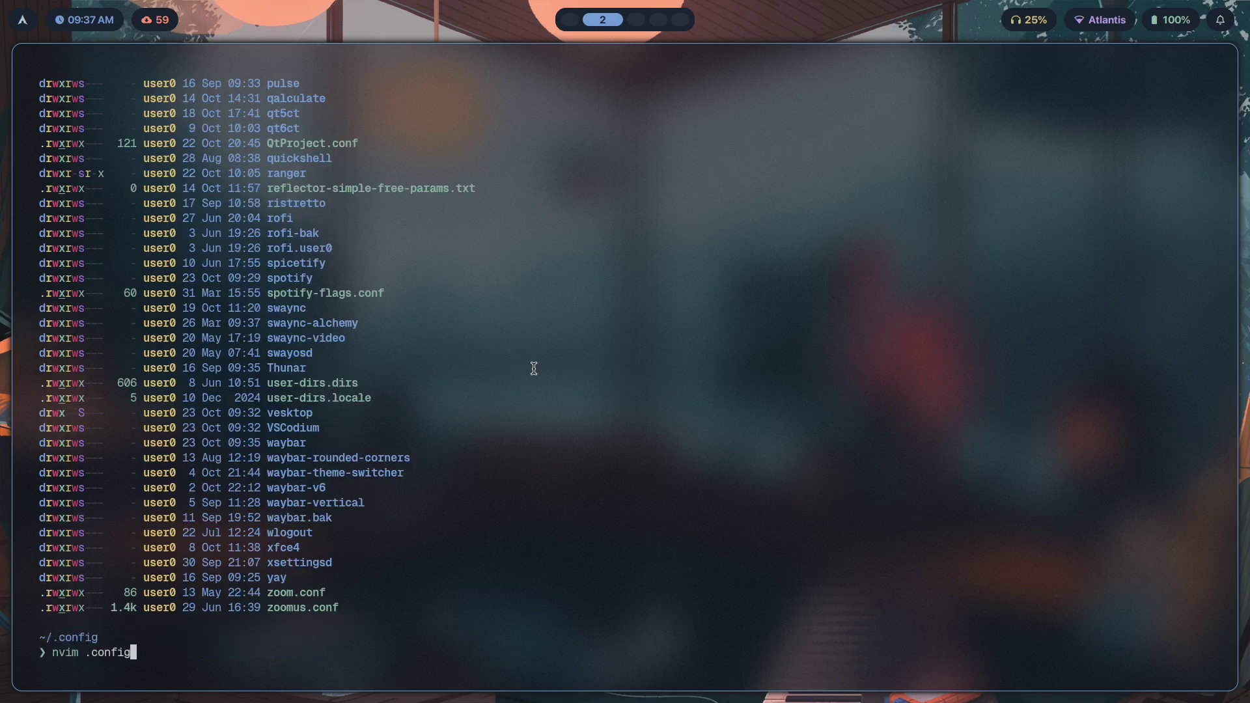
type("/mimeapps.kis")
key("BackSpace")
key("BackSpace")
key("BackSpace")
key("ctrl+w")
type("mimeapps.list")
key("Return")
Step: Examine the MIME type and default application pairs in mimeapps.list, highlighting both halves of the x-fictionbook+xml entry
left_click_drag(635, 384, 79, 86)
left_click(231, 248)
scroll(332, 353, "down", 6)
scroll(335, 358, "down", 20)
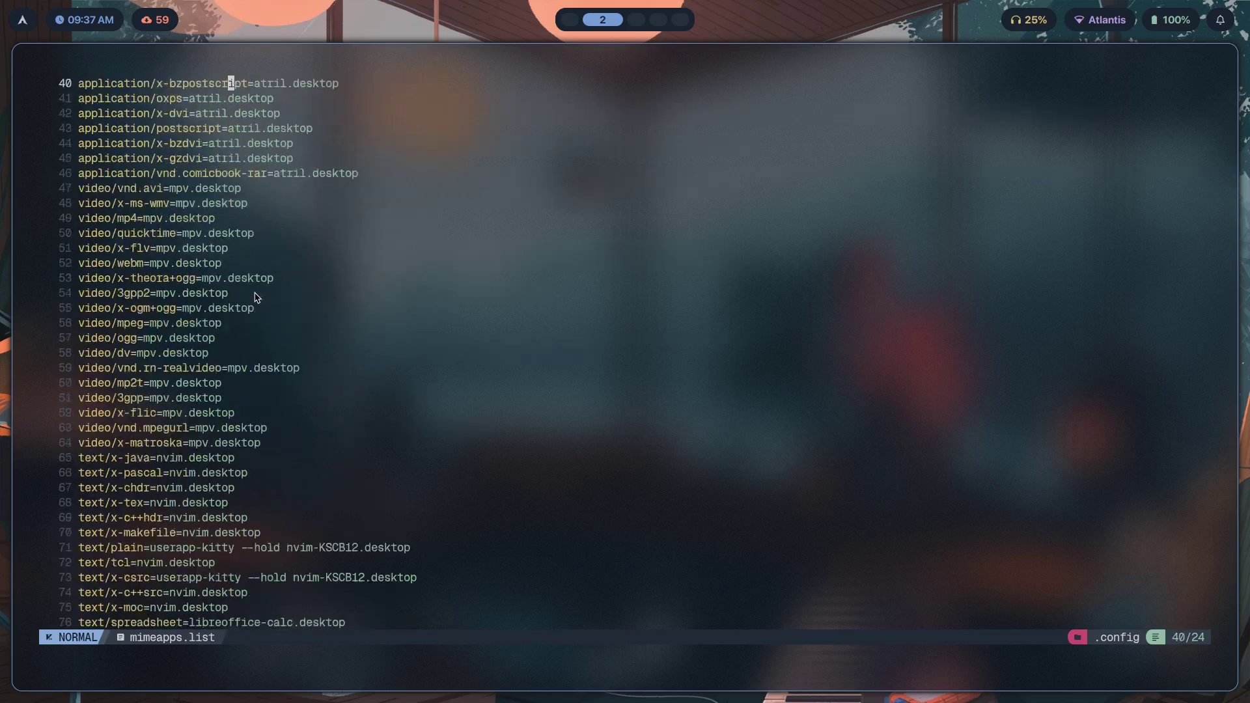
left_click(424, 531)
left_click_drag(424, 531, 108, 189)
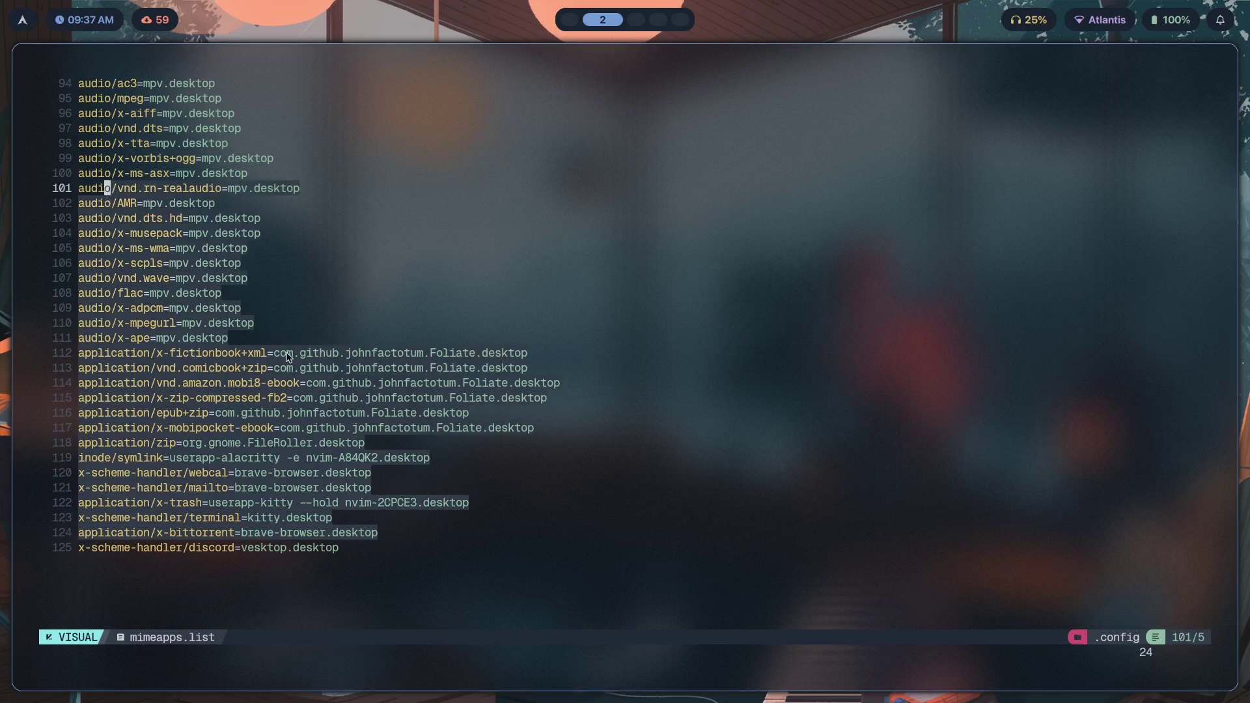
left_click(284, 352)
left_click_drag(81, 353, 276, 352)
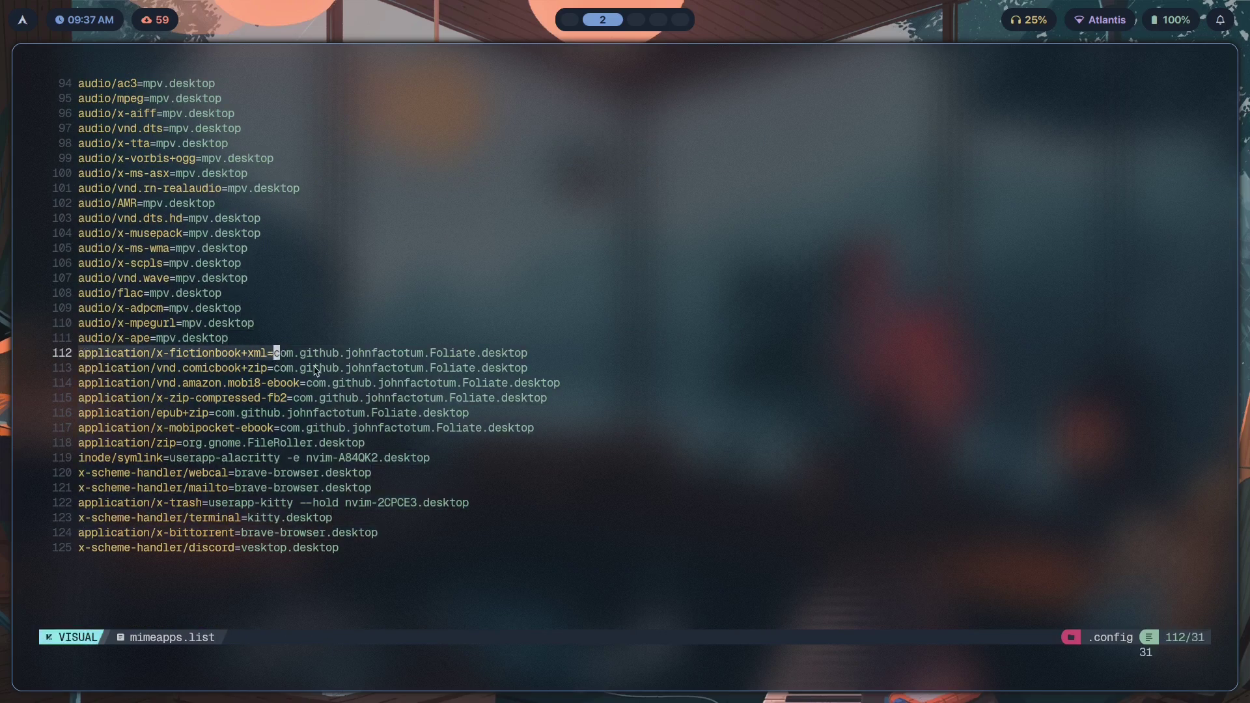
left_click_drag(522, 358, 276, 353)
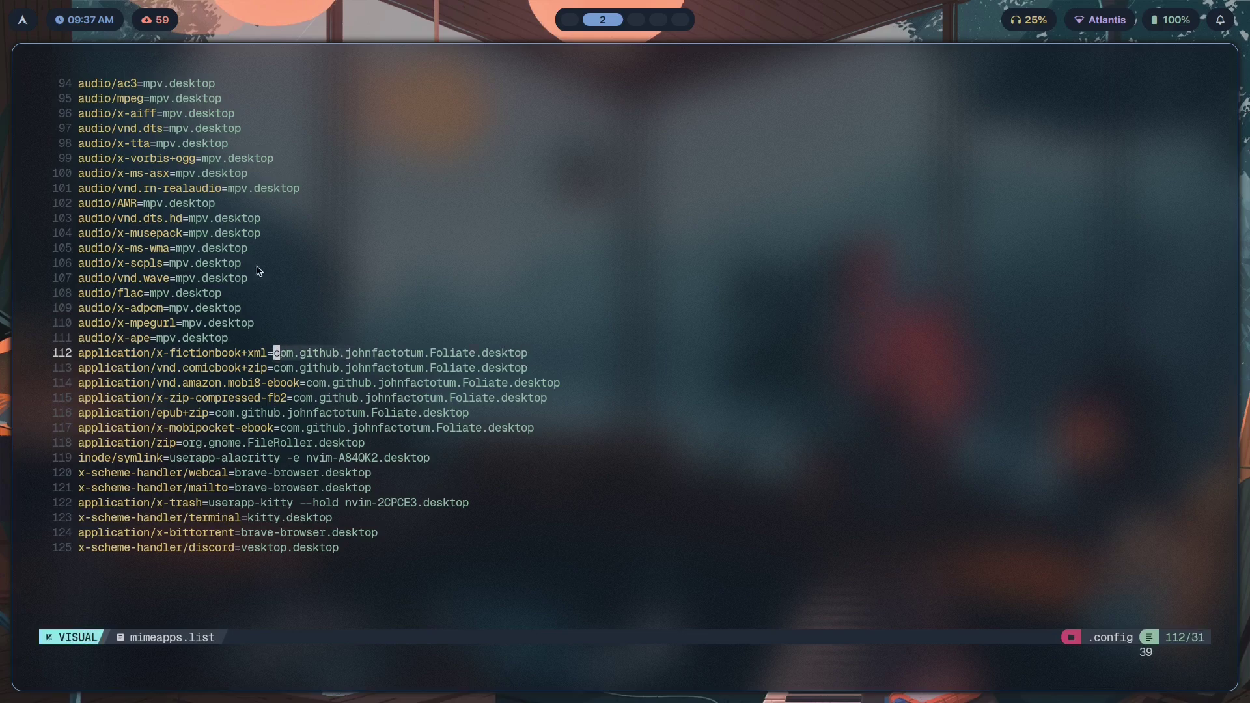
left_click(212, 232)
left_click_drag(451, 552, 167, 219)
left_click(346, 491)
scroll(201, 393, "up", 9)
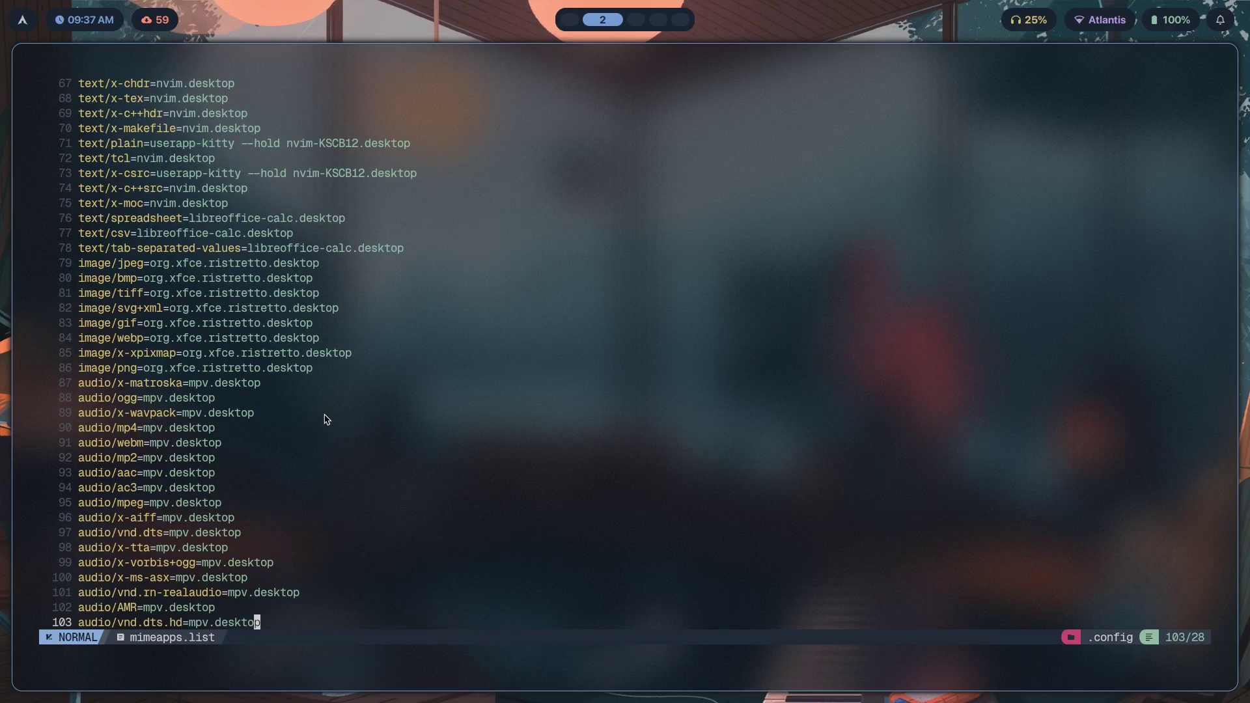
Step: Search mimeapps.list for ".bak" and look through the file down to its last entries
key("slash")
type(".bak")
key("Escape")
scroll(306, 430, "down", 10)
key("shift+g")
key("g")
left_click_drag(393, 423, 95, 116)
left_click(196, 238)
Step: Return to the Arch Wiki page on workspace 1 and review the remaining desktop environment components
key("super+1")
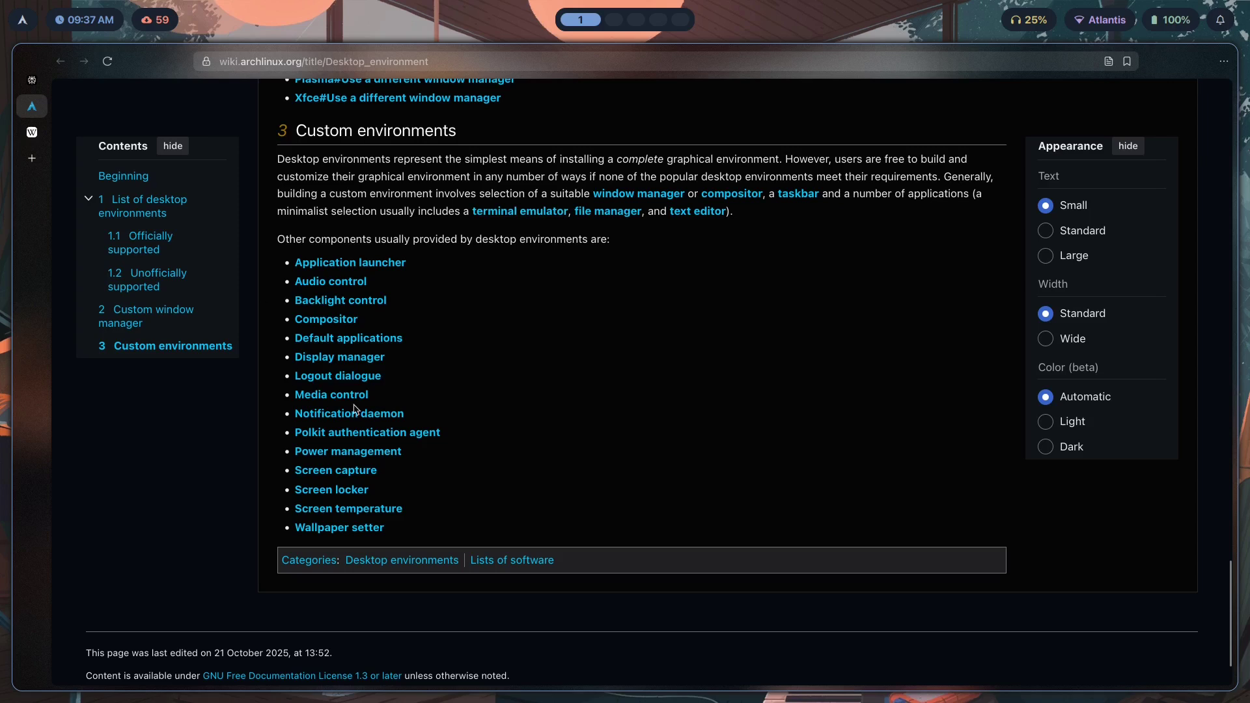
scroll(485, 347, "down", 3)
scroll(455, 326, "up", 3)
key("super+2")
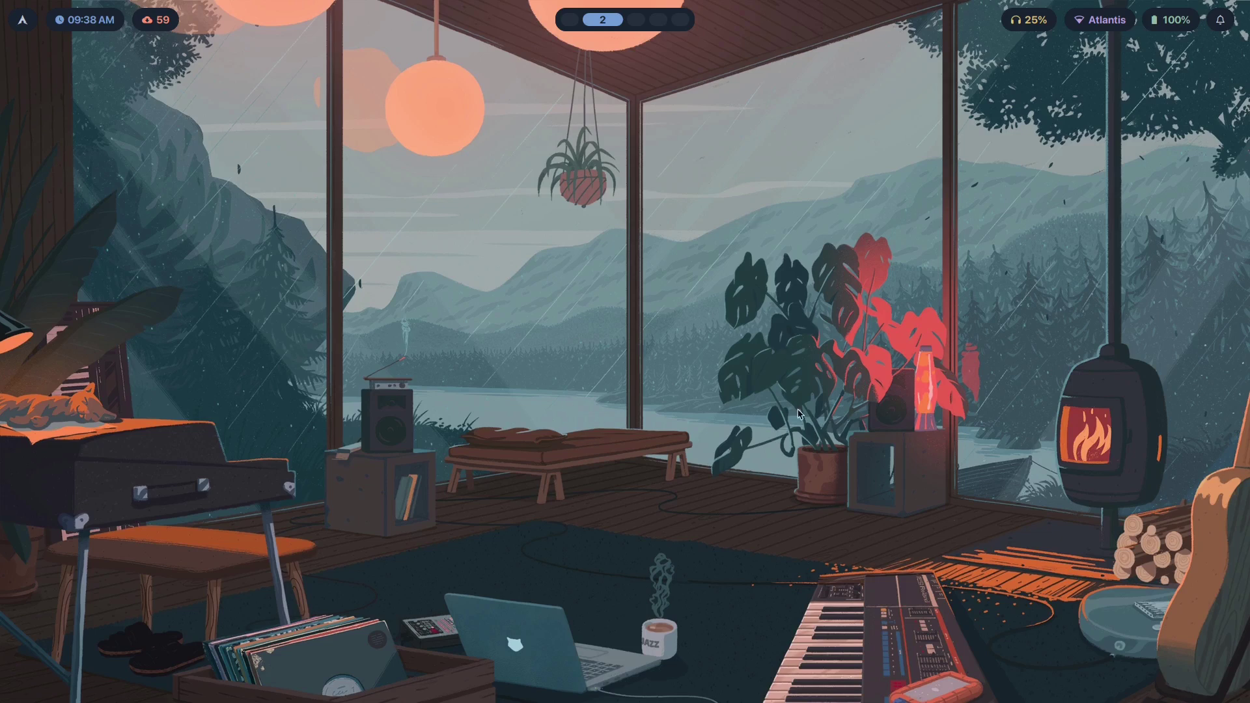
key("super+1")
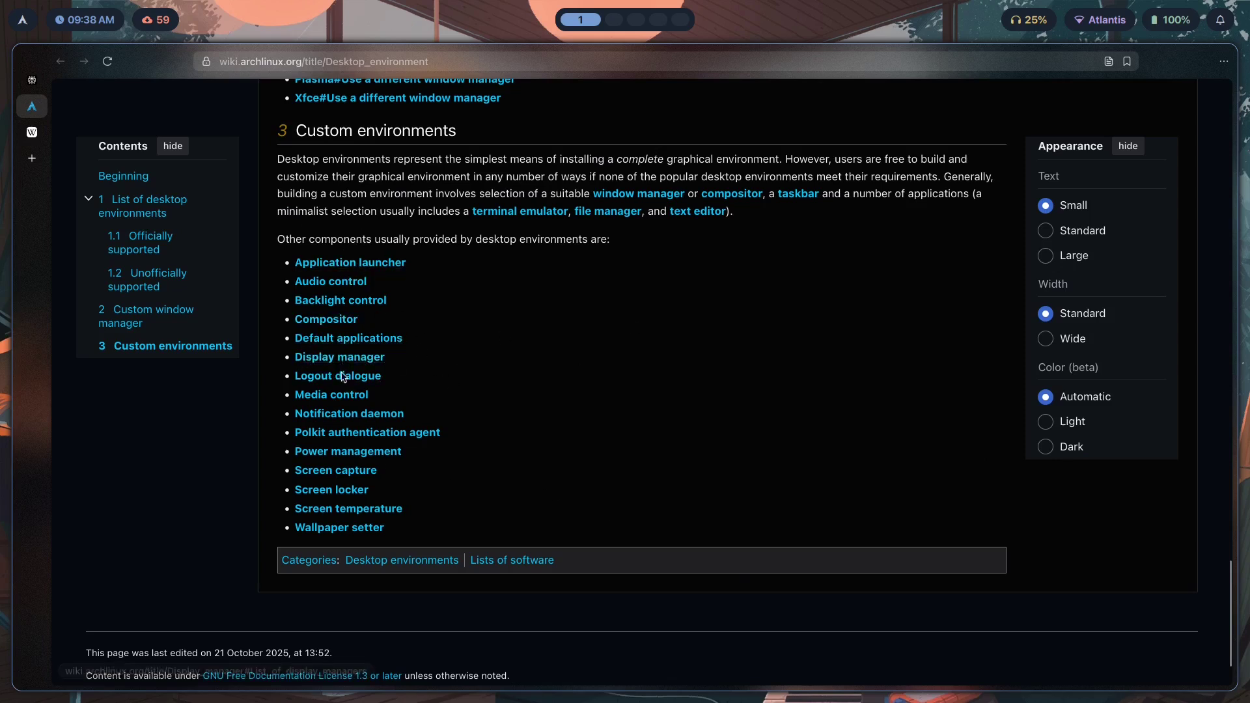
Step: Show the logout menu and the notification center, closing each one without choosing anything
key("super+Escape")
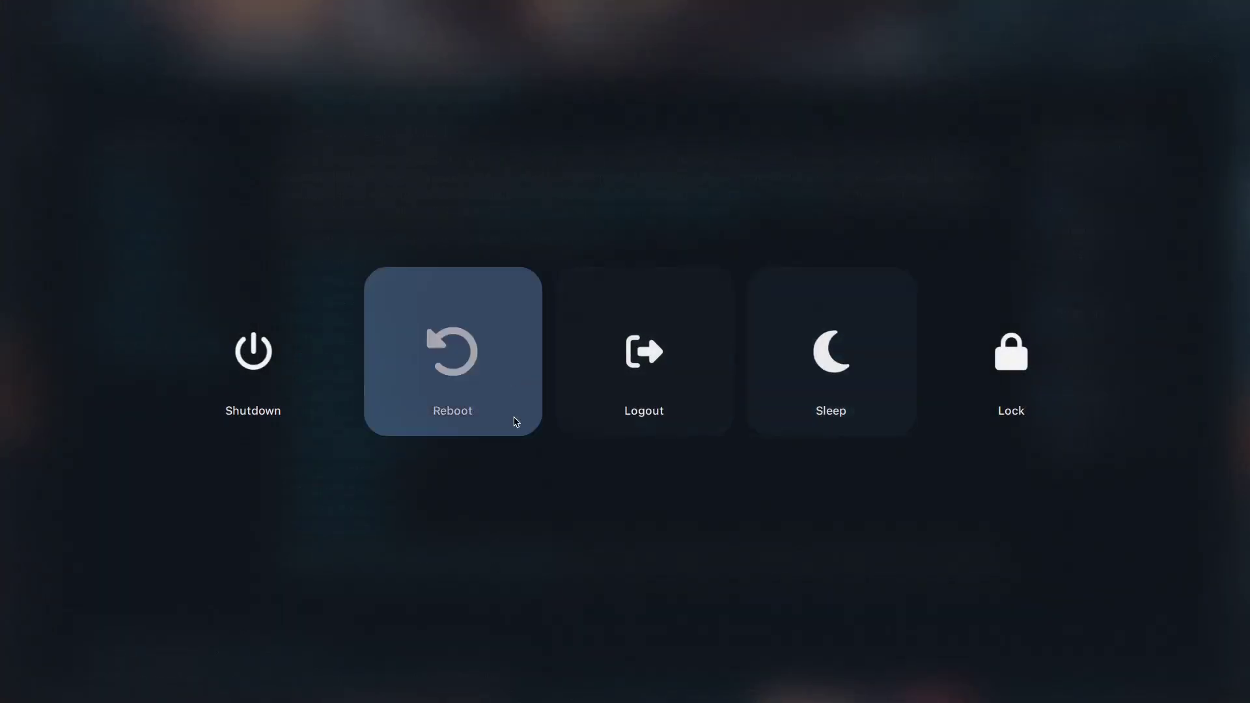
key("Escape")
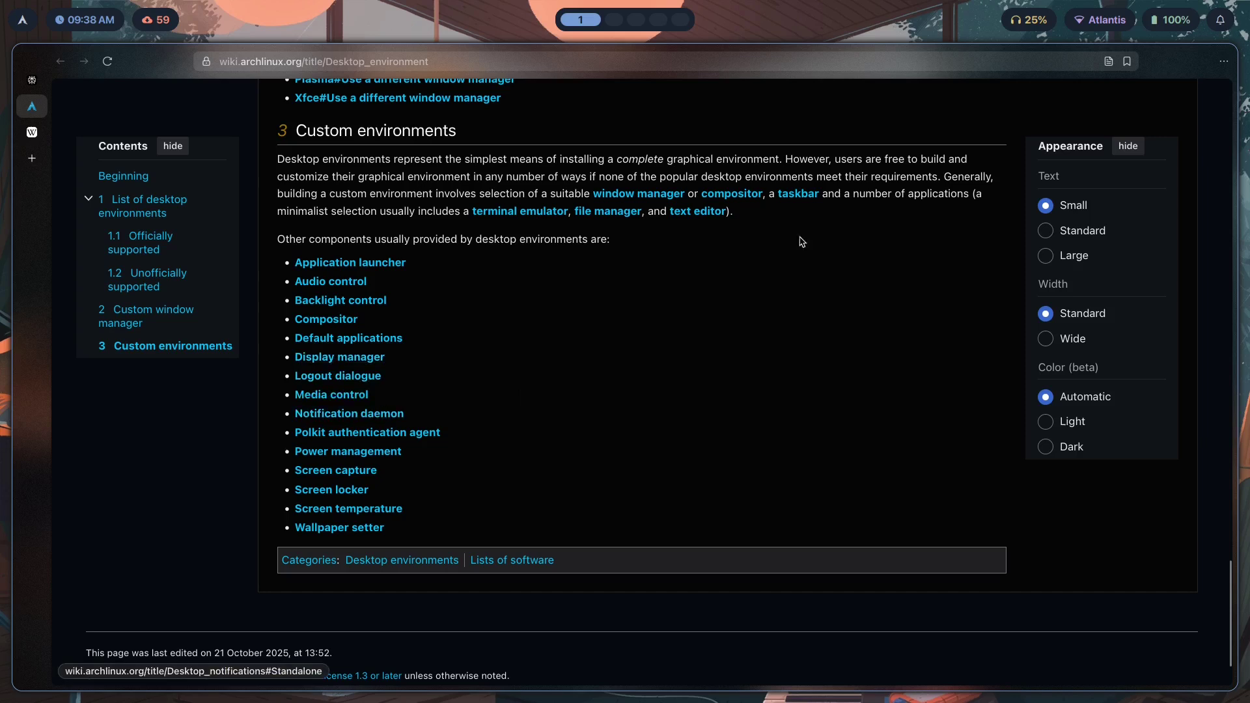
key("super+n")
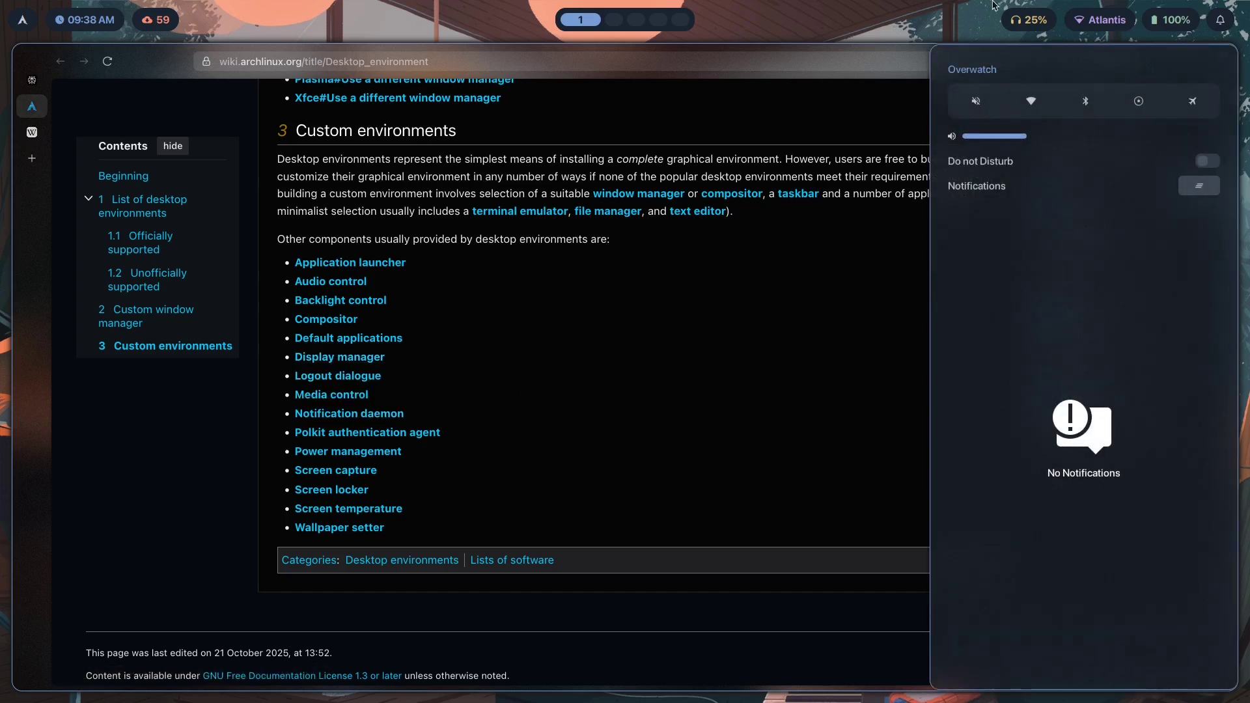
key("super+n")
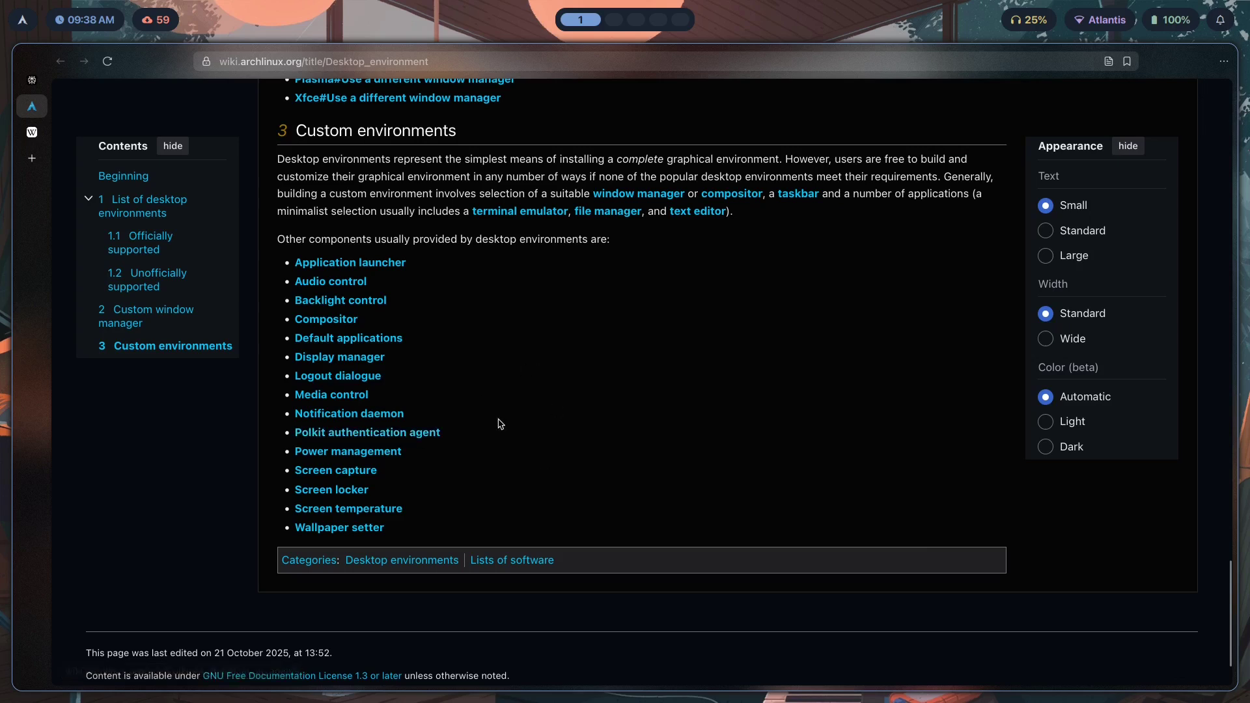
Step: Open the Hyprland autostart.conf from .config/hypr/modules in nvim in a new terminal on workspace 2, and jump to the file's end
key("super+2")
key("super+Return")
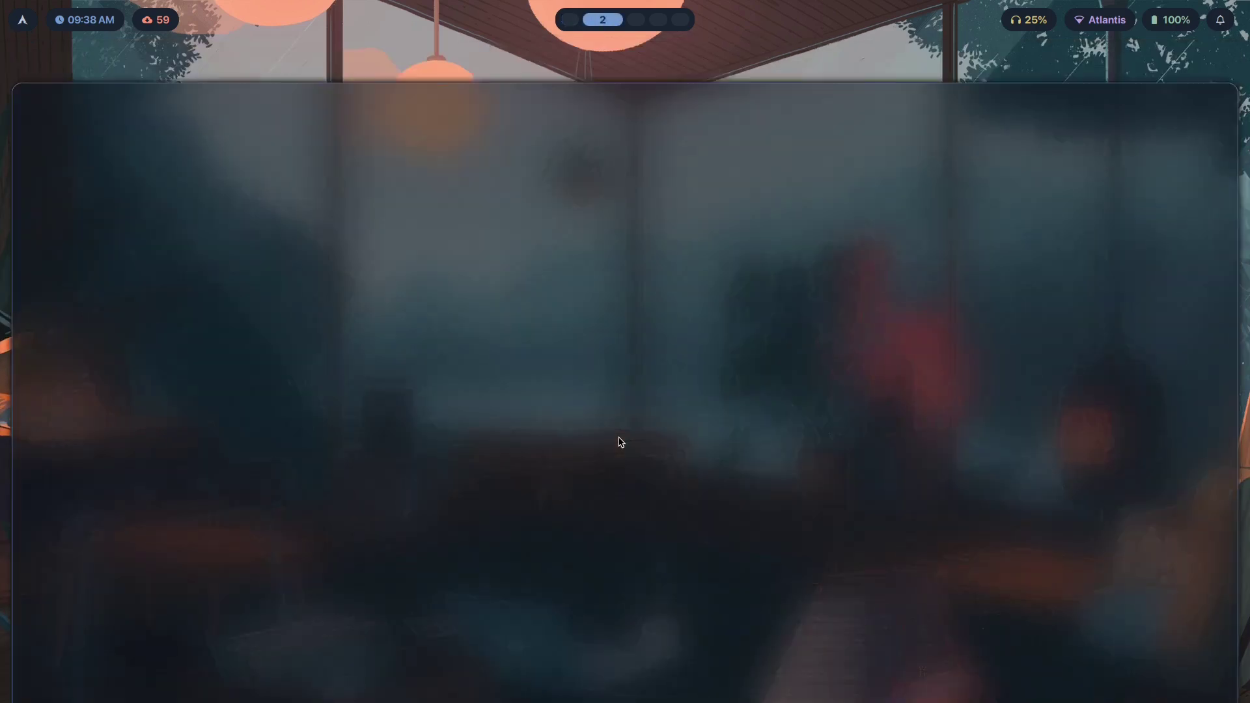
type("nvim .config/hyp")
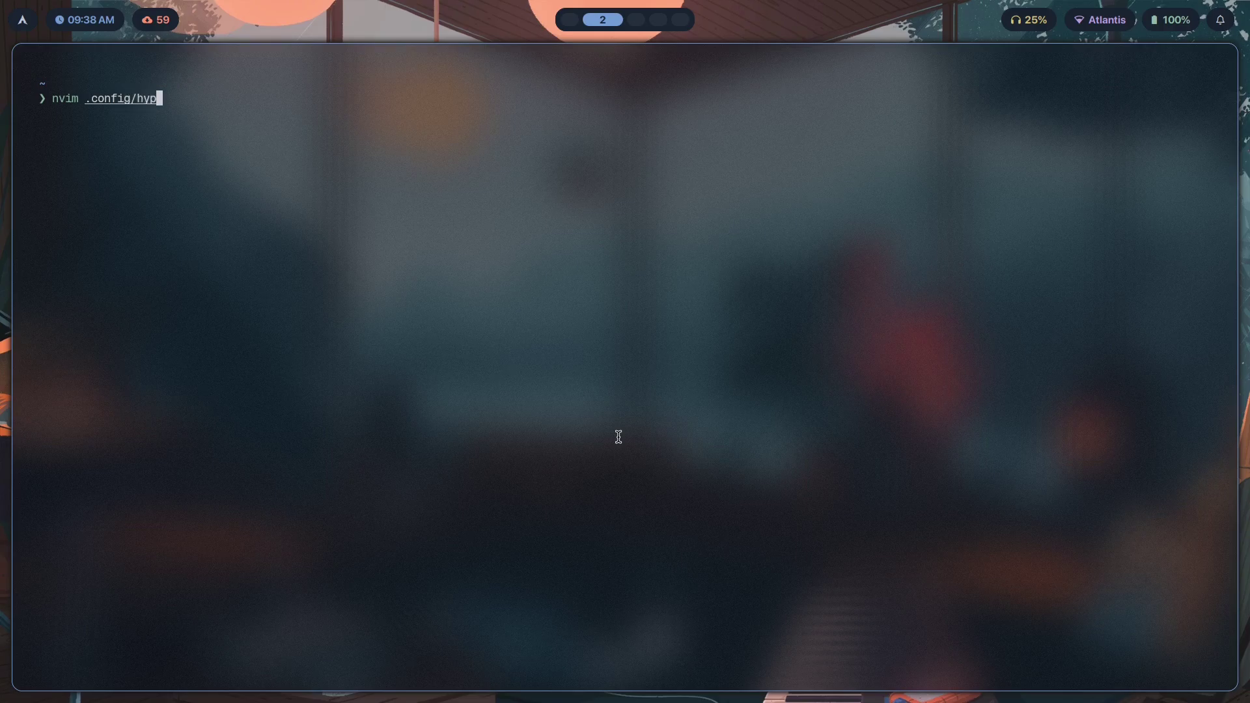
type("r/modules/au")
key("Tab")
key("Return")
key("shift+g")
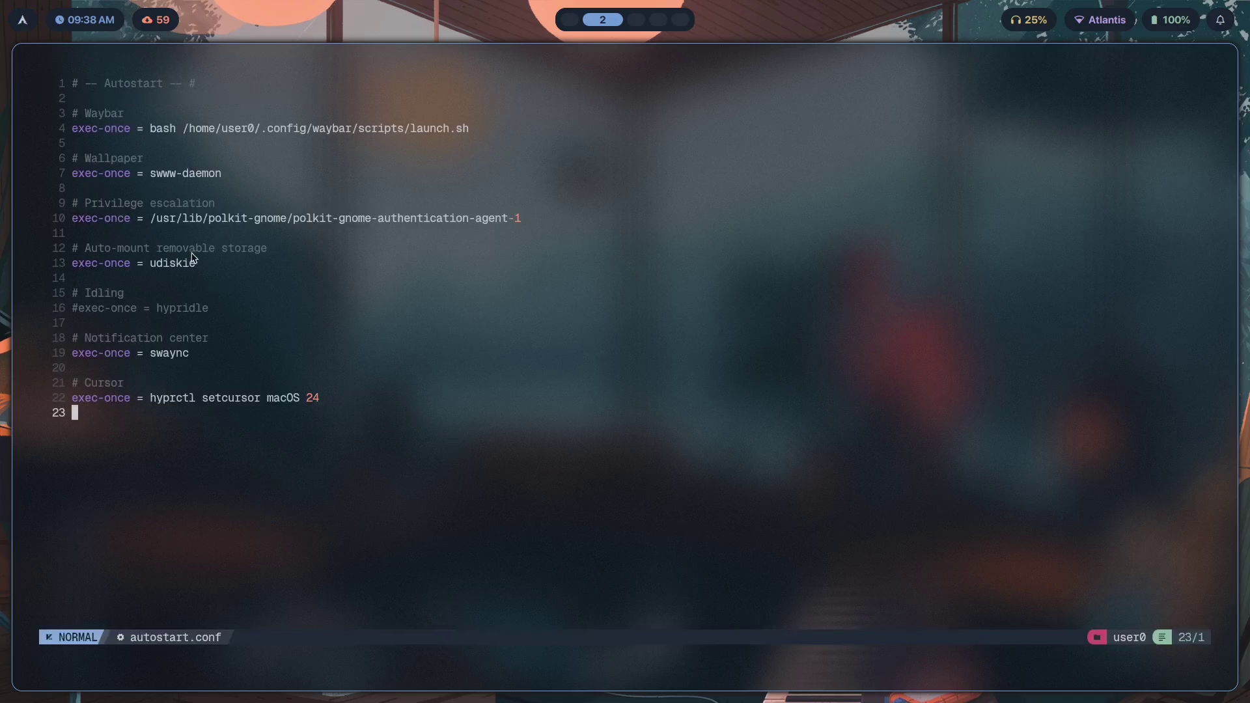
Step: Highlight the polkit-gnome authentication agent line in autostart.conf and return to the wiki's component list on workspace 1
left_click_drag(160, 222, 374, 218)
left_click(447, 218)
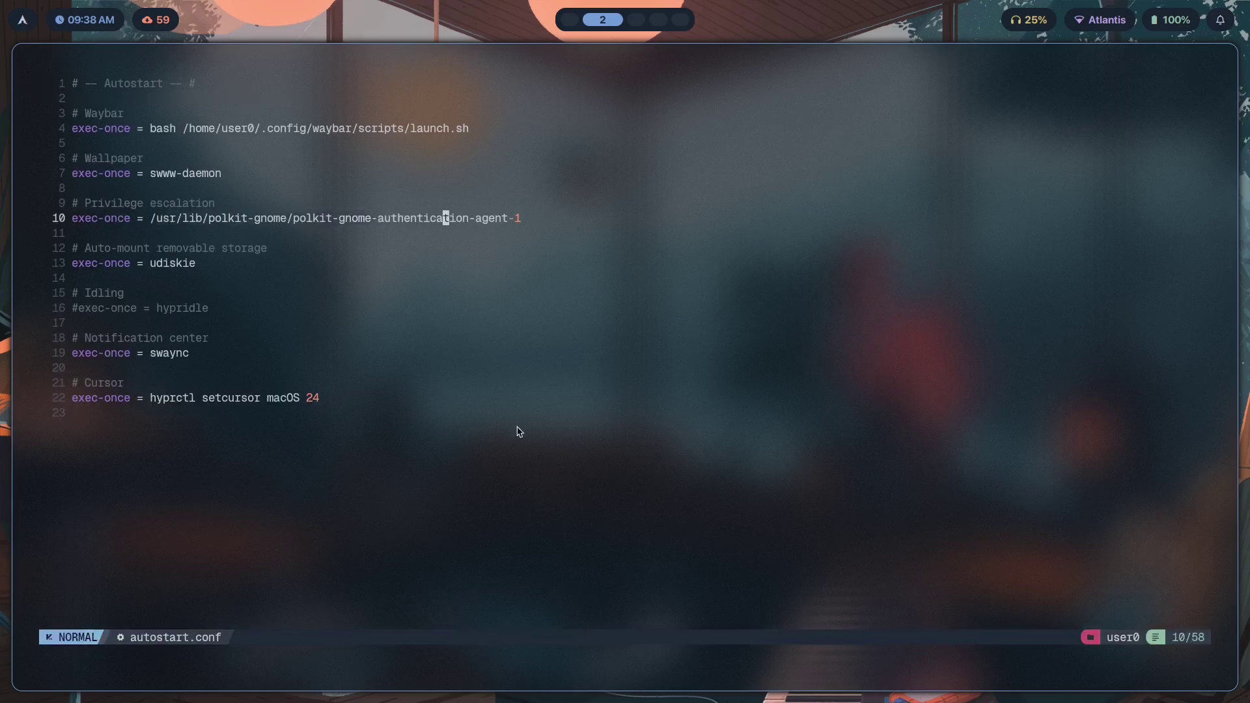
left_click_drag(249, 465, 280, 417)
key("super+1")
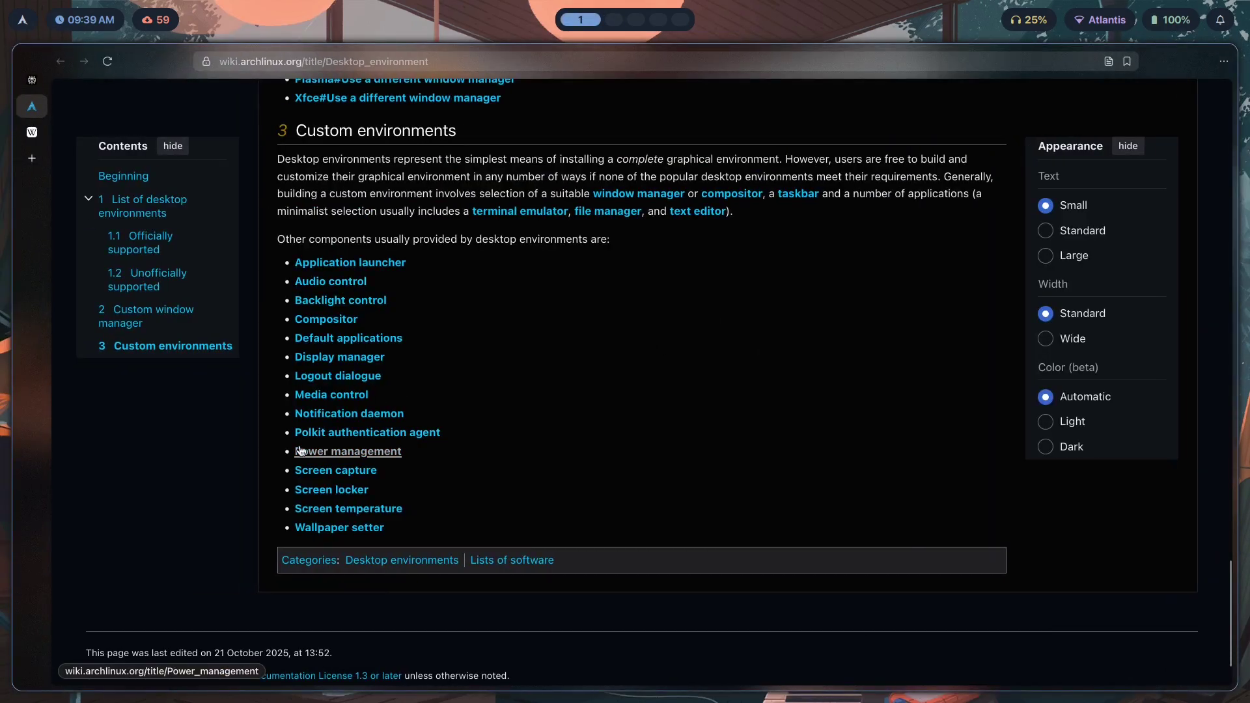
Step: Open auto-cpufreq from the application launcher, review its CPU stats and governor override options, and close it
key("super+space")
type("auto")
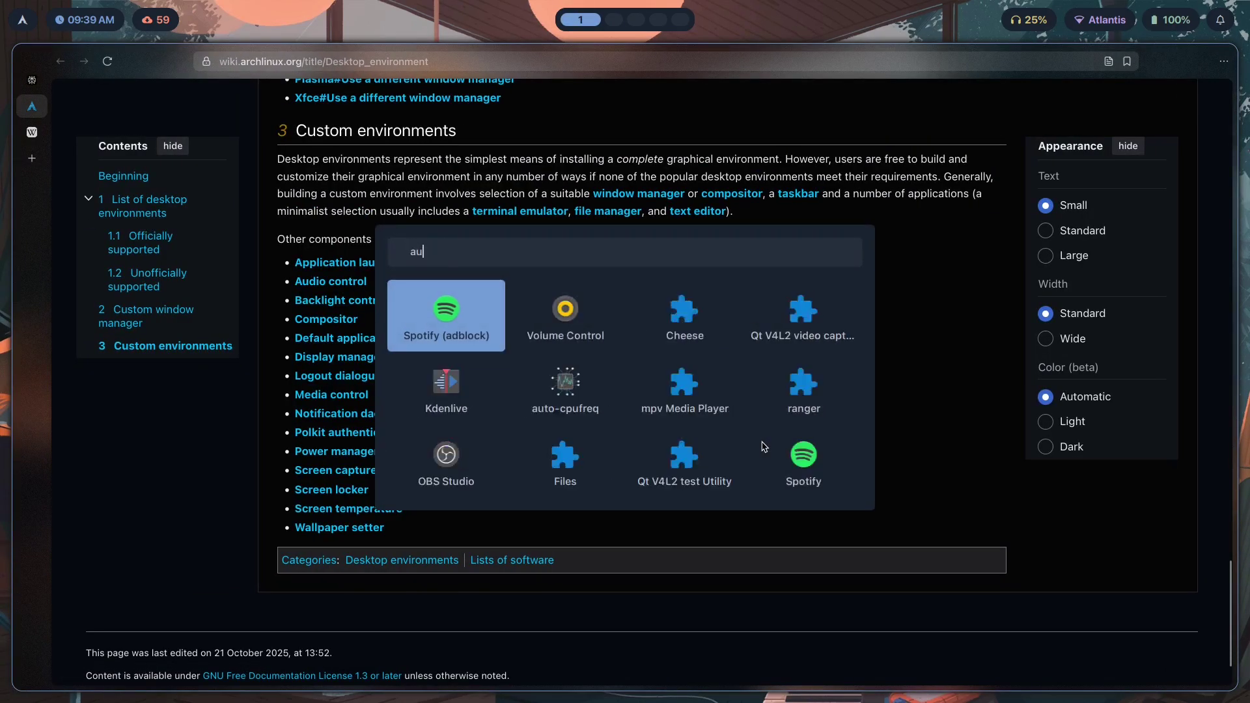
key("Return")
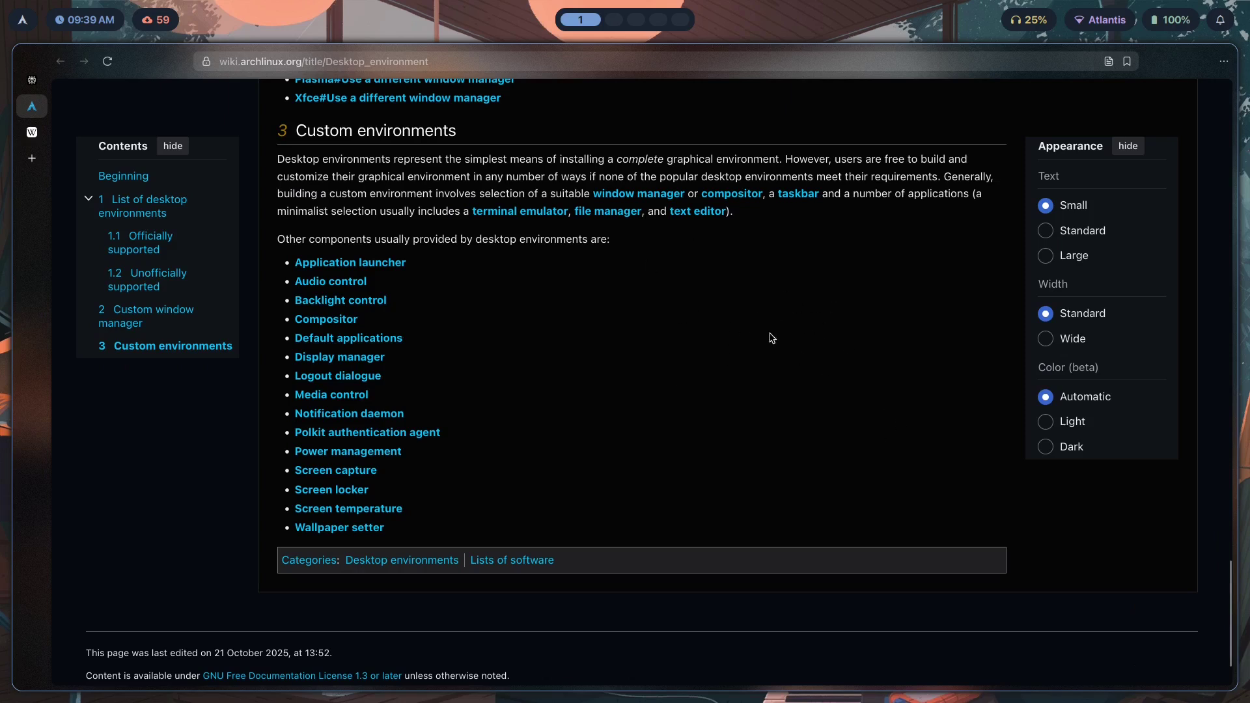
key("super+c")
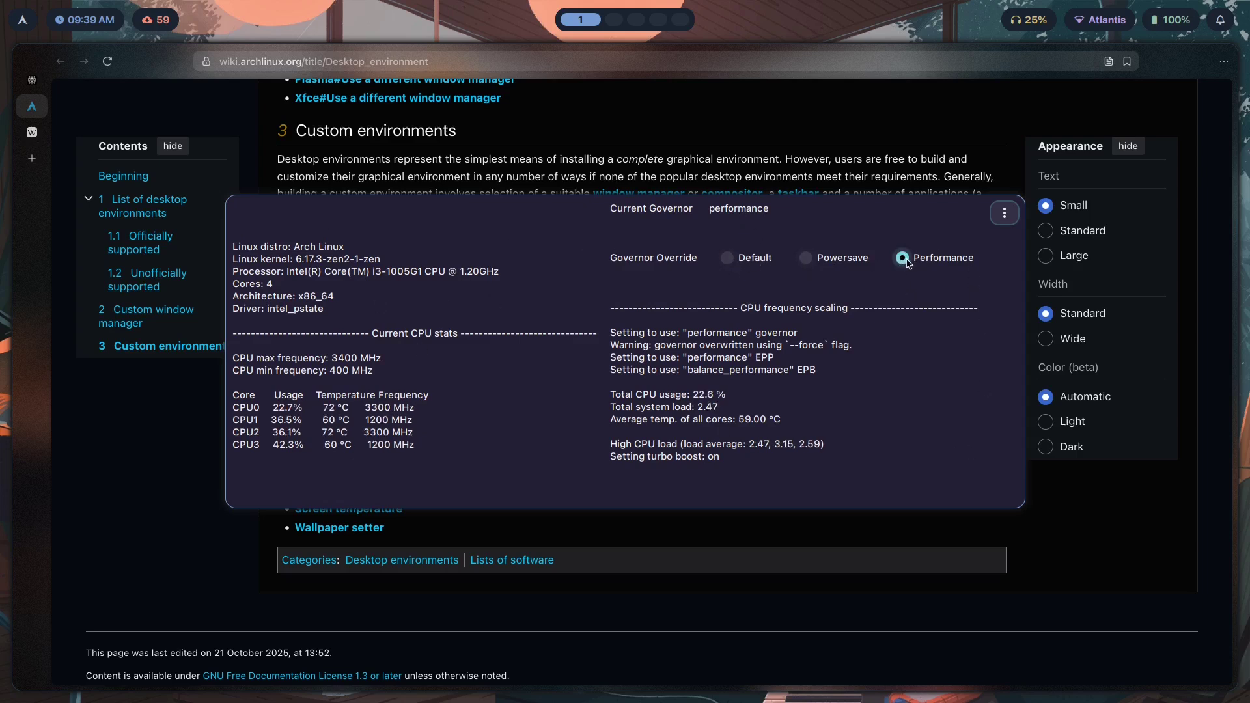
key("Escape")
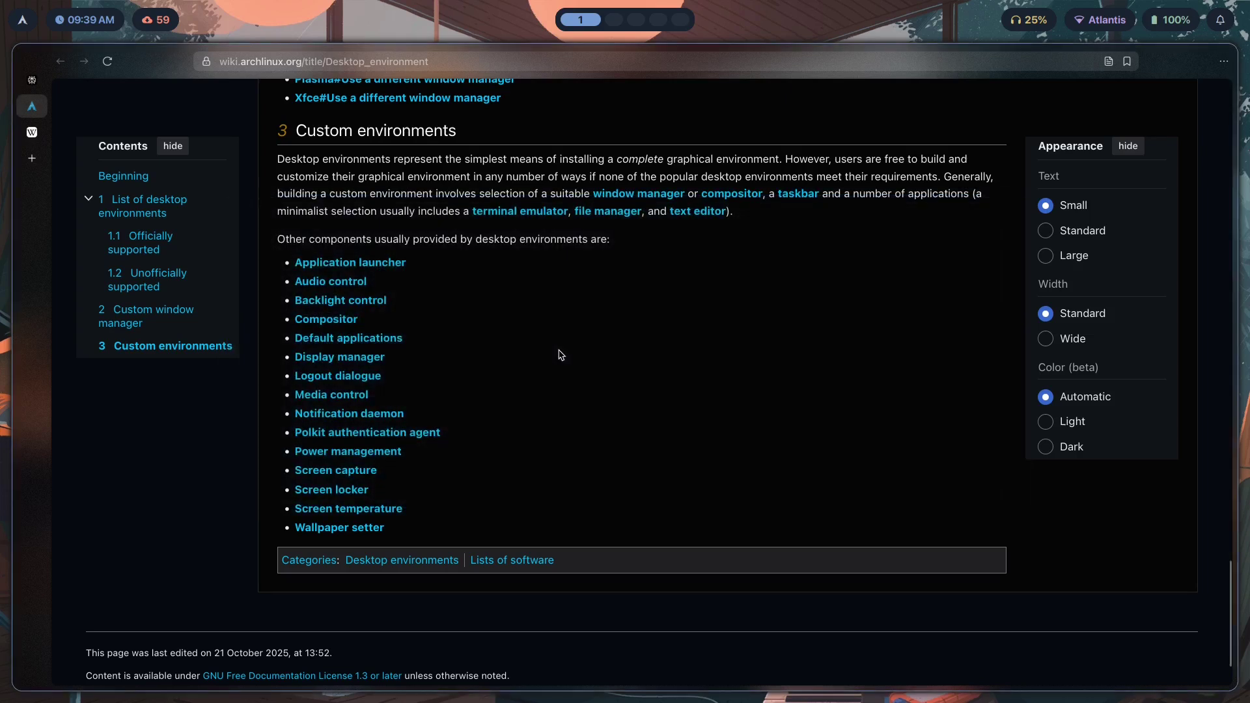
Step: Open a new terminal on workspace 2, checking the wiki's component list on workspace 1 before returning to it
key("super+2")
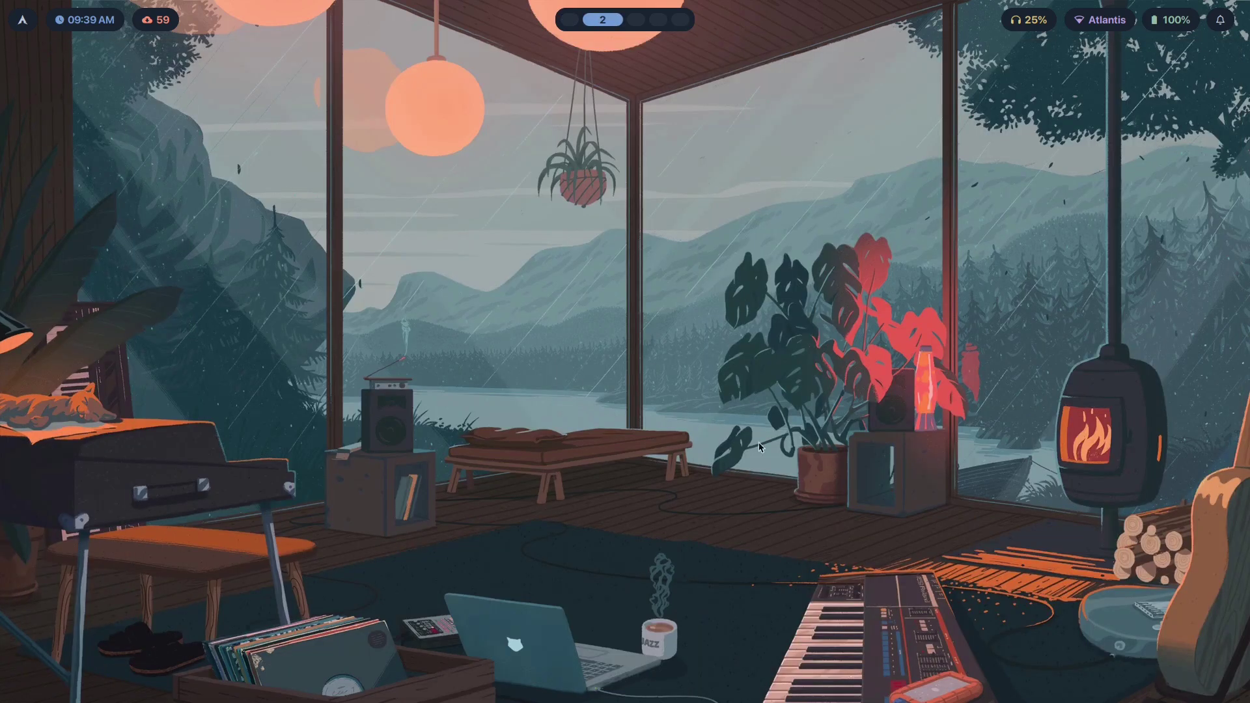
key("super+Return")
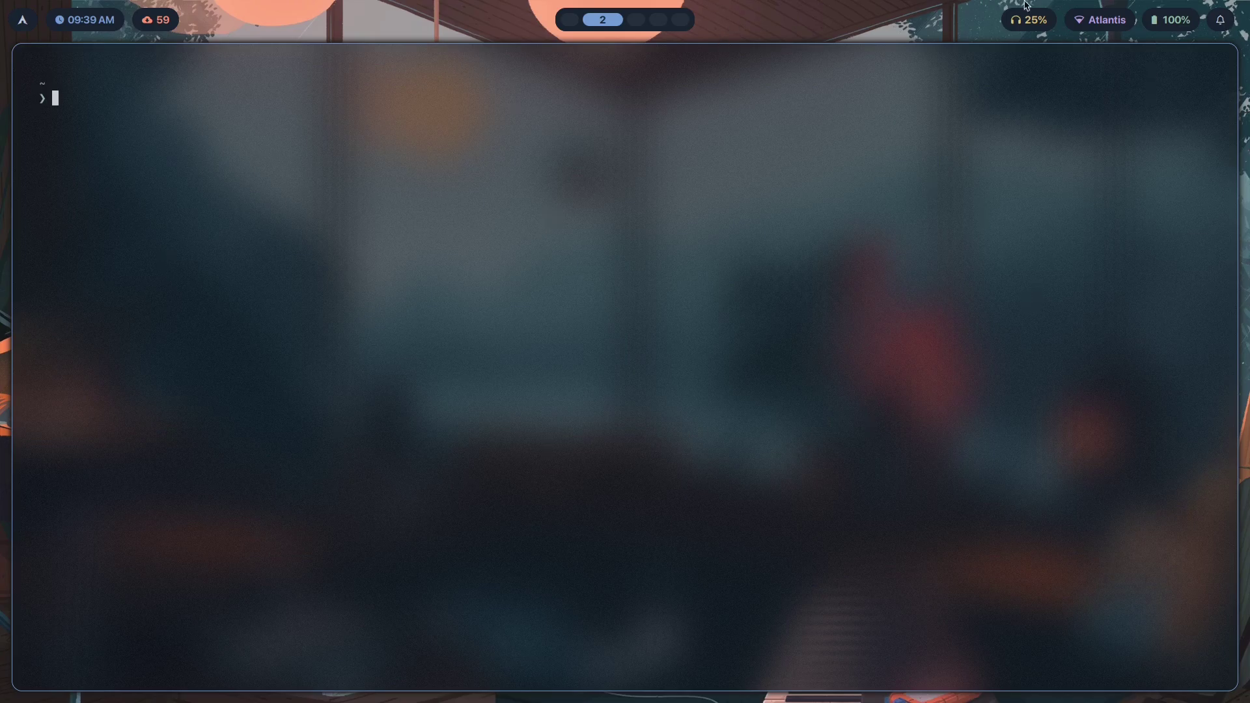
key("super+1")
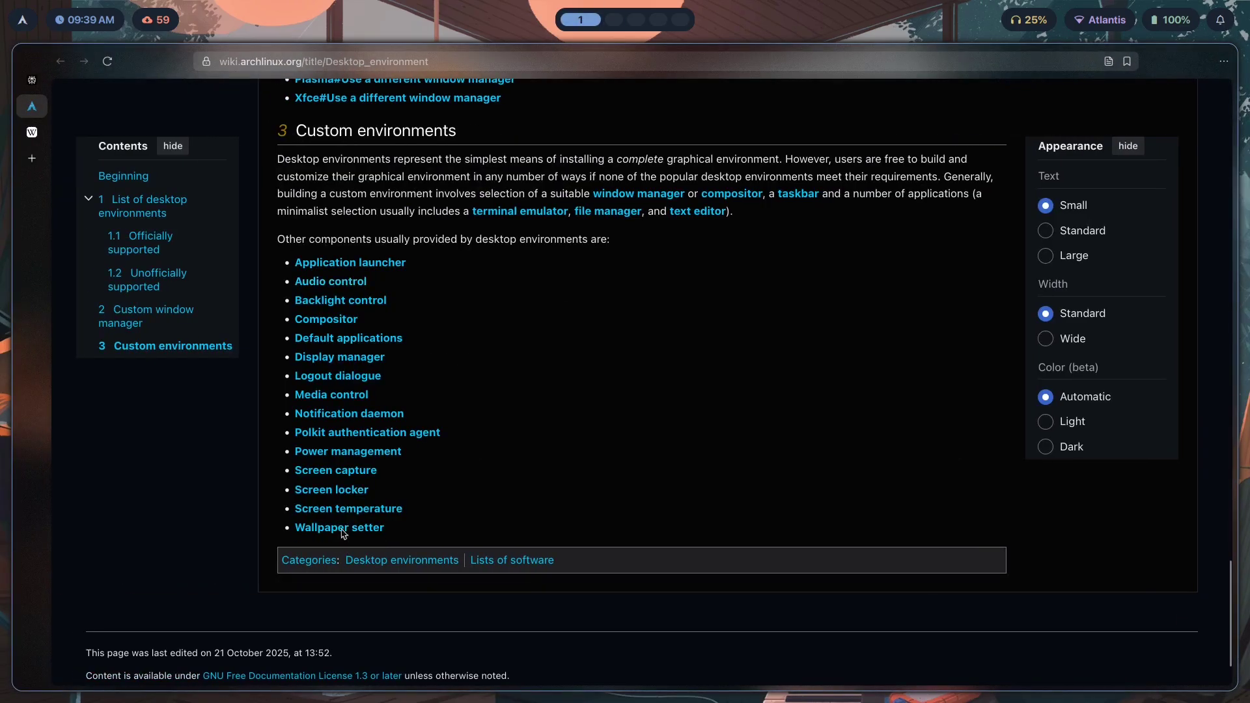
key("super+2")
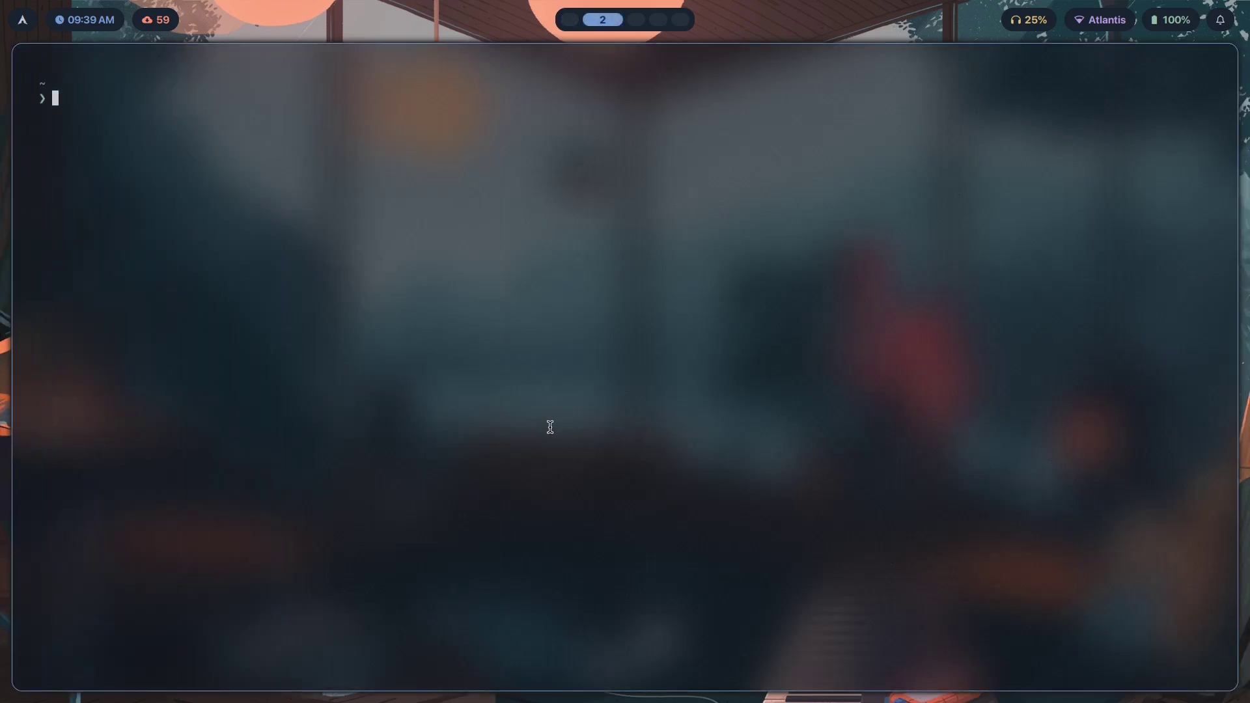
Step: Search the package repositories and the AUR for auto-cpufreq with yay -Ss
type("paru -Ss")
key("ctrl+u")
type("yuay")
key("BackSpace")
key("BackSpace")
key("BackSpace")
key("BackSpace")
key("BackSpace")
type("yay  -Ss")
key("super+1")
key("super+2")
type("auto-cpufreq")
key("Return")
Step: Highlight the chaotic-aur and AUR auto-cpufreq entries in the search results and return to the wiki page
left_click_drag(307, 203, 28, 174)
left_click(66, 204)
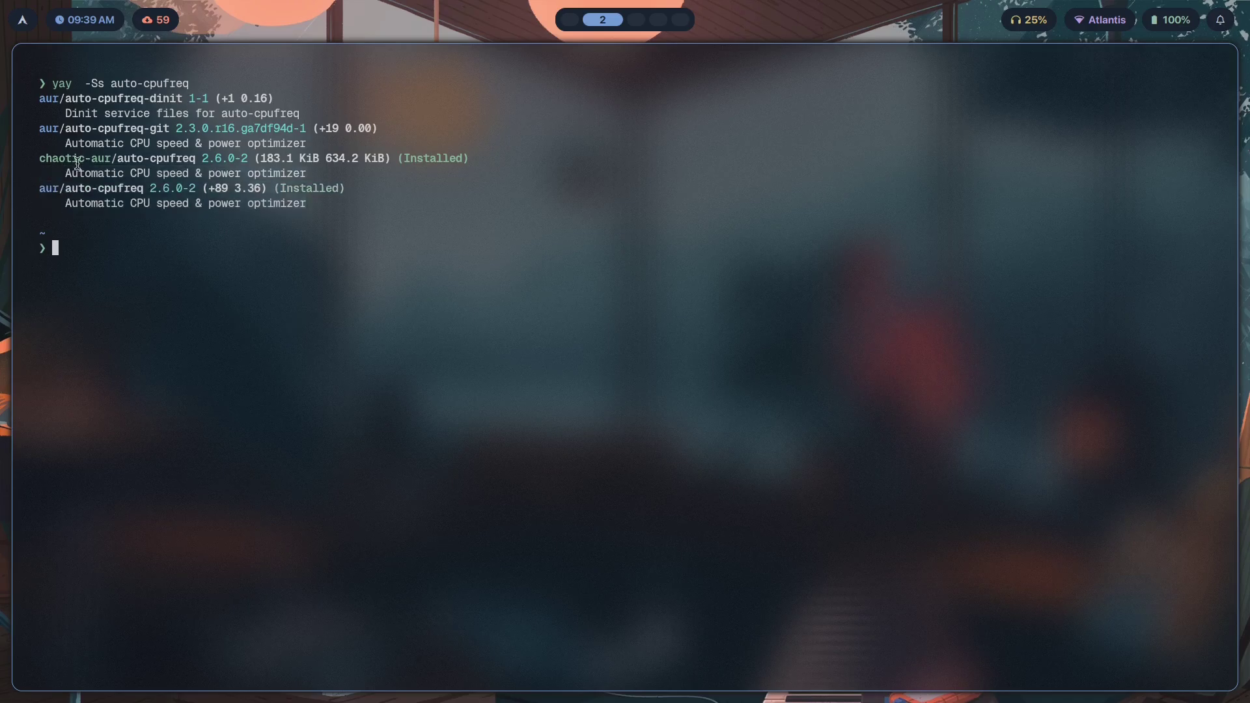
left_click_drag(306, 176, 27, 160)
left_click(108, 170)
left_click_drag(305, 204, 5, 189)
left_click(172, 217)
key("super+1")
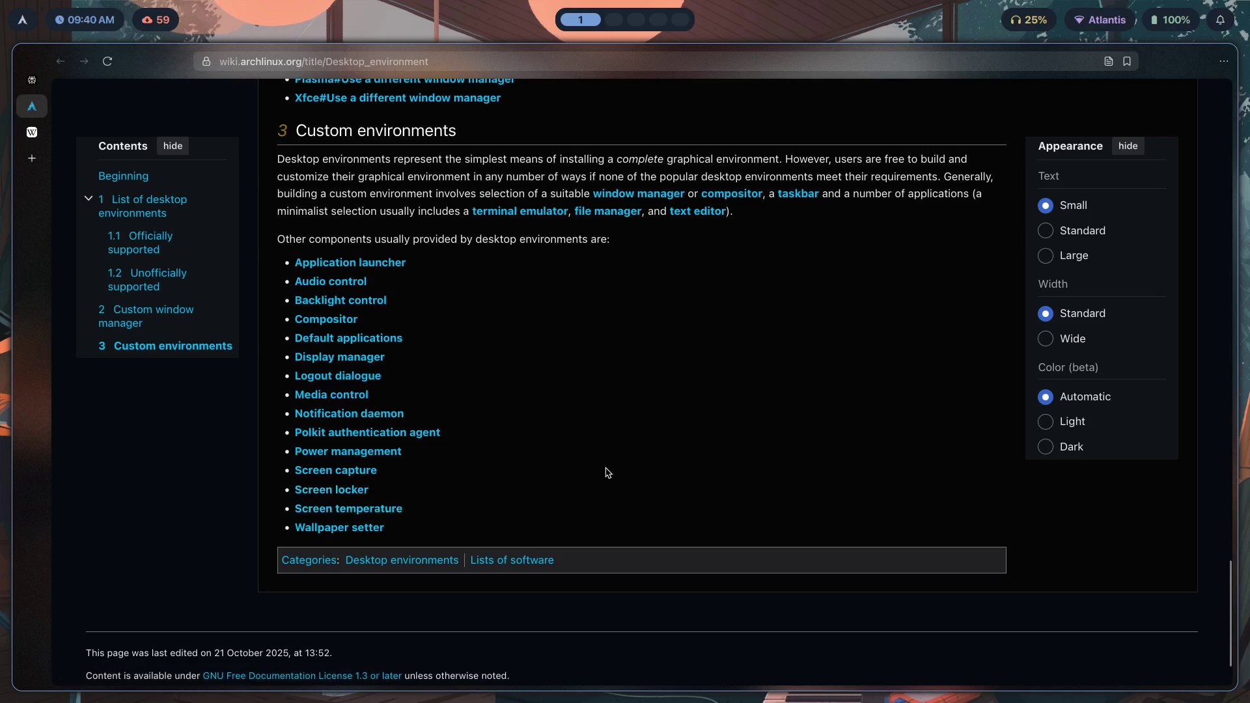
Step: Lock the screen and unlock it by entering the account password
key("super+l")
type("•••••••••")
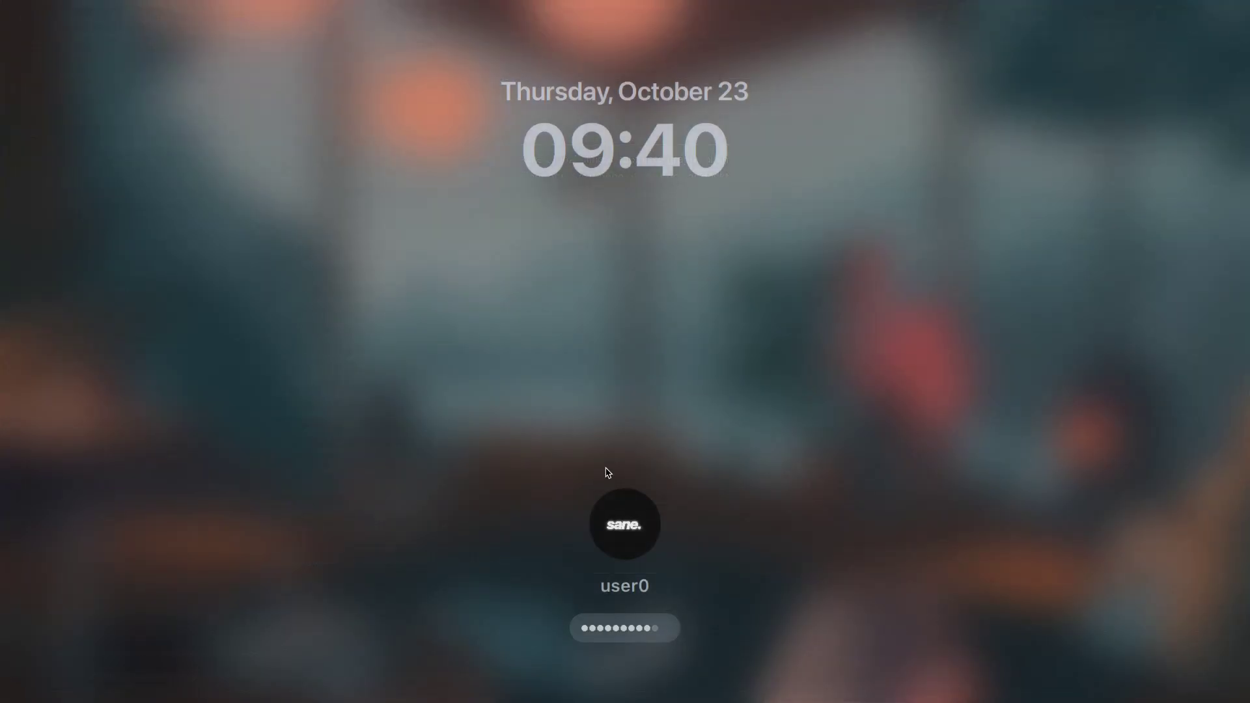
key("Return")
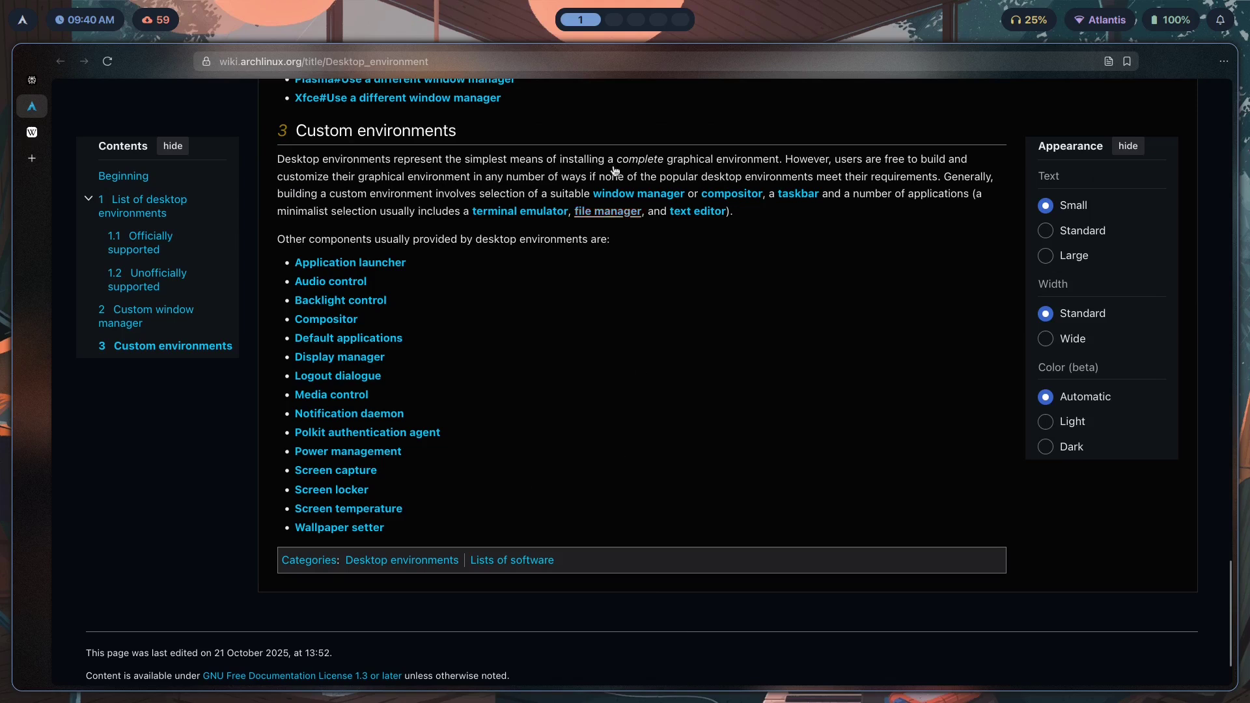
Step: Review the last entries of the wiki's component list, alternating with the empty desktop on workspace 2
scroll(644, 361, "down", 1)
scroll(643, 361, "down", 2)
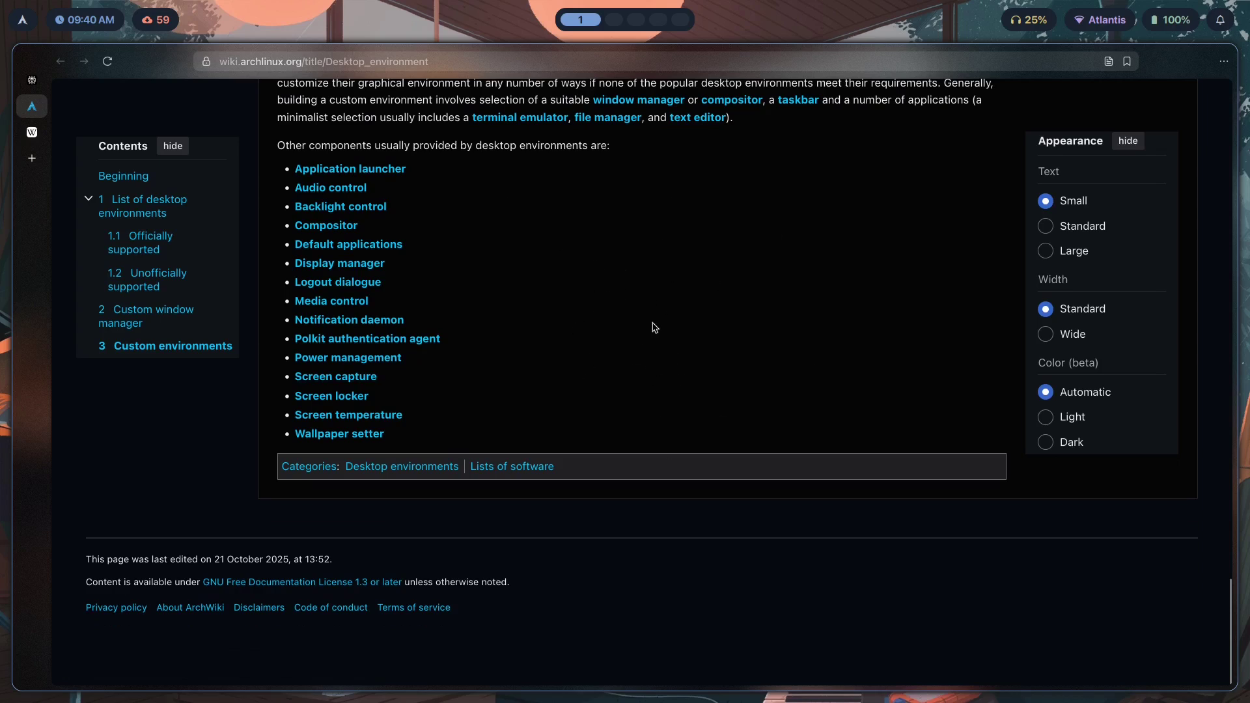
key("super+2")
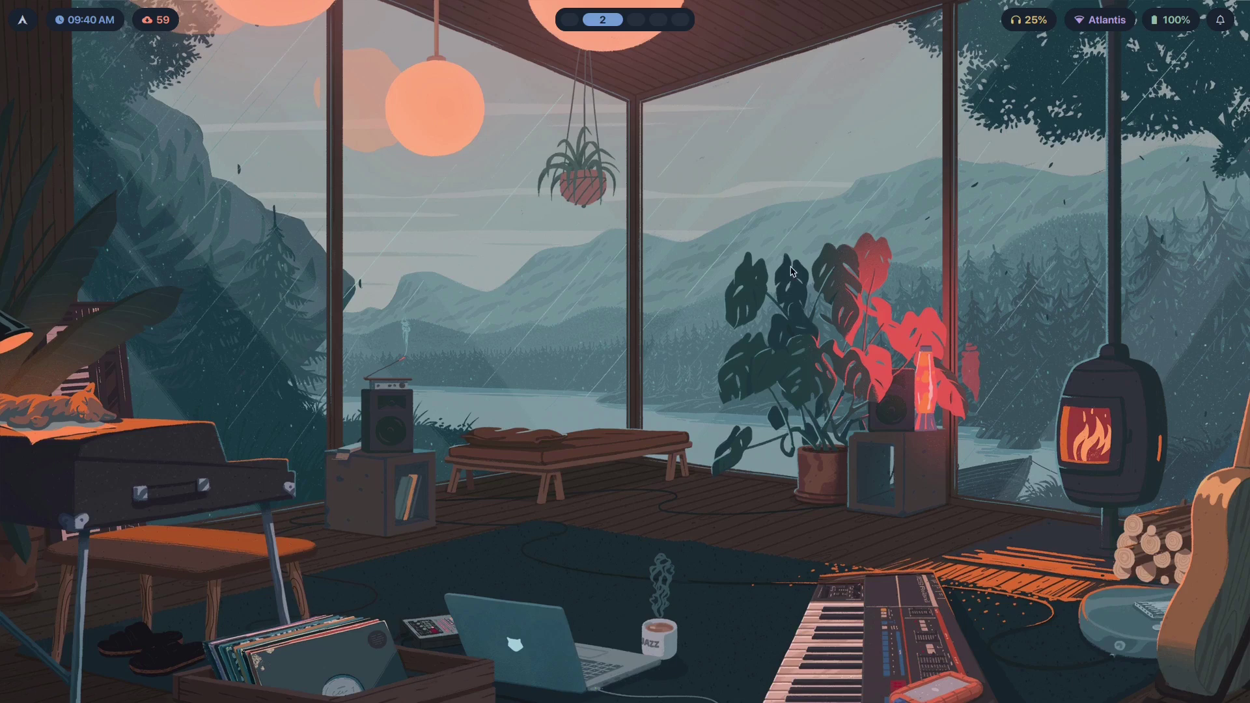
key("super+1")
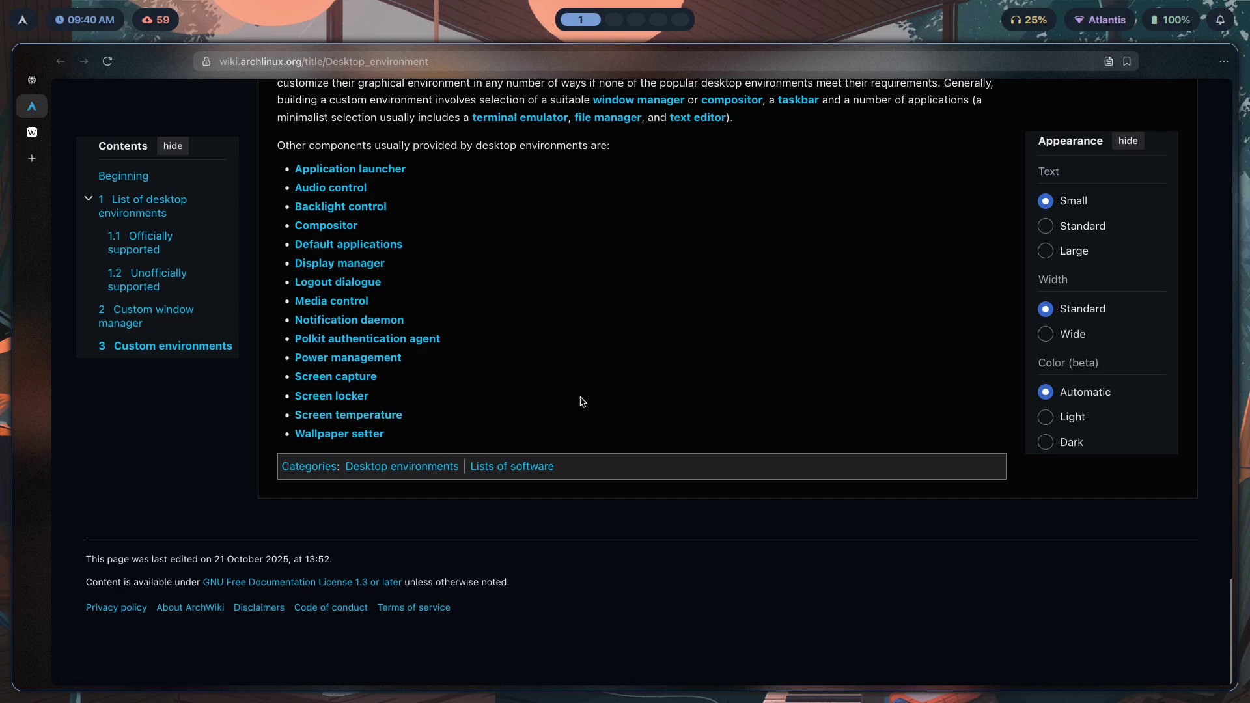
key("super+2")
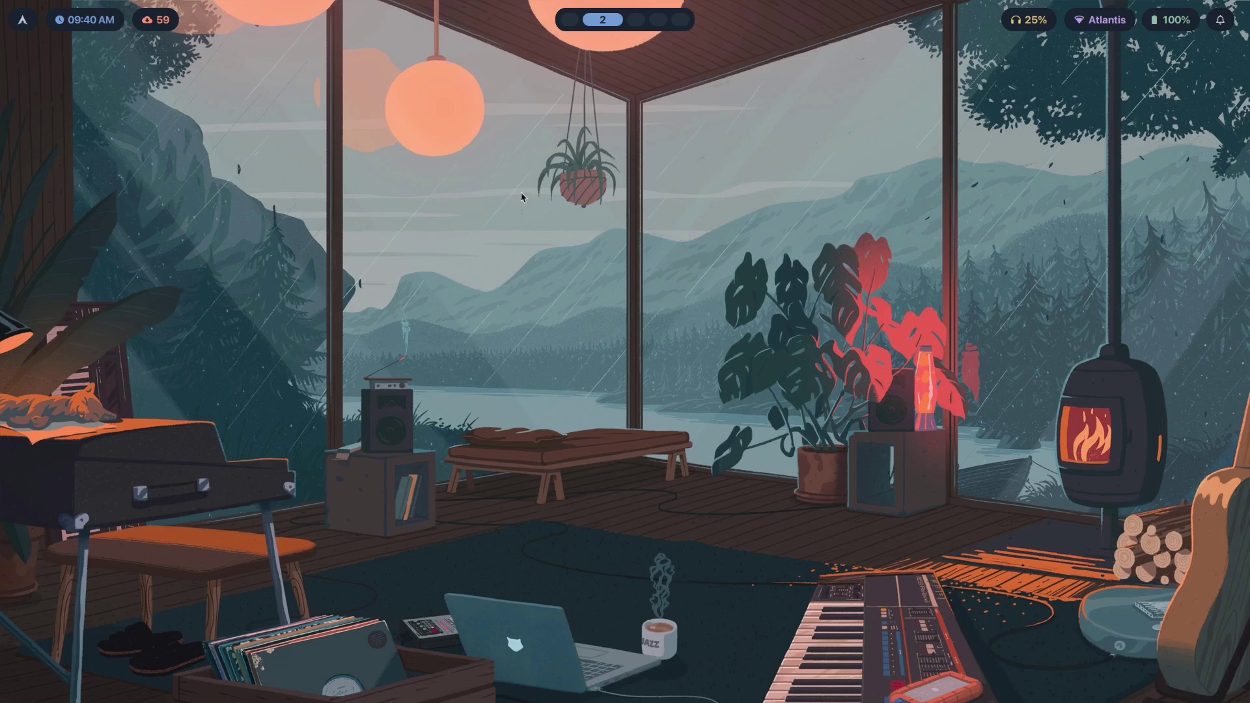
key("super+1")
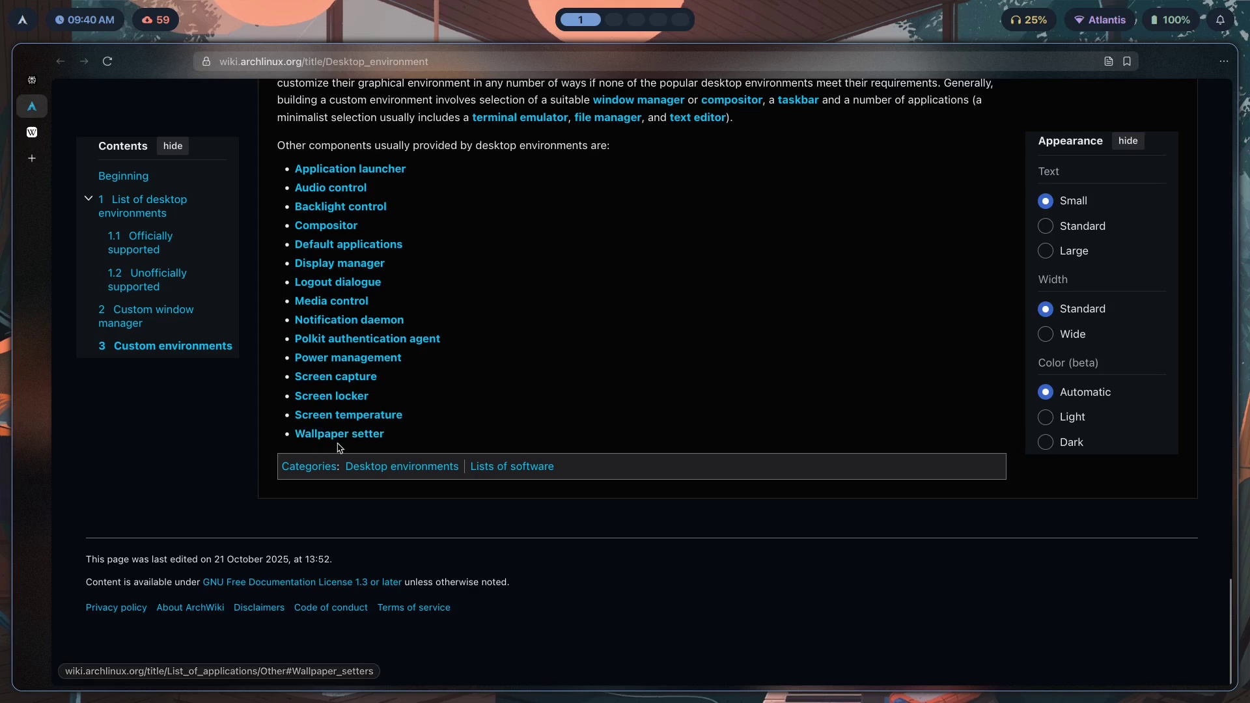
key("super+2")
key("super+Return")
type("swww img Pic")
key("Tab")
type("Wall")
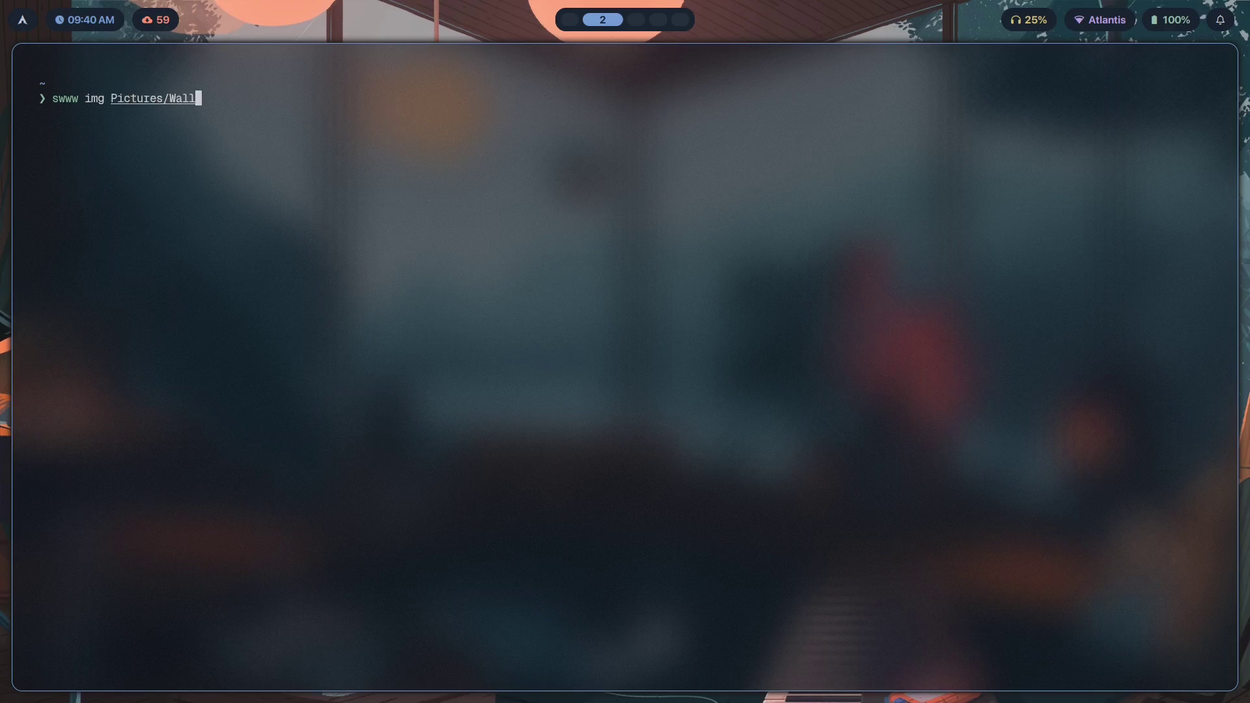
key("Tab")
key("Tab")
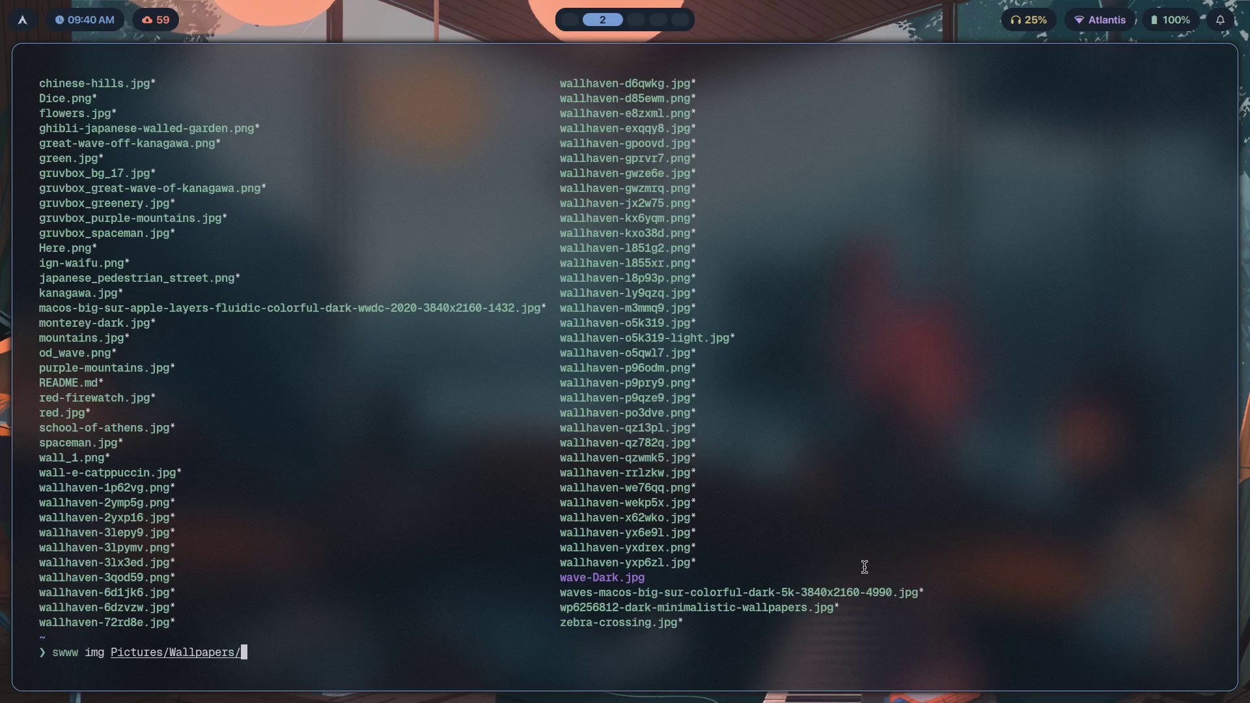
key("super+q")
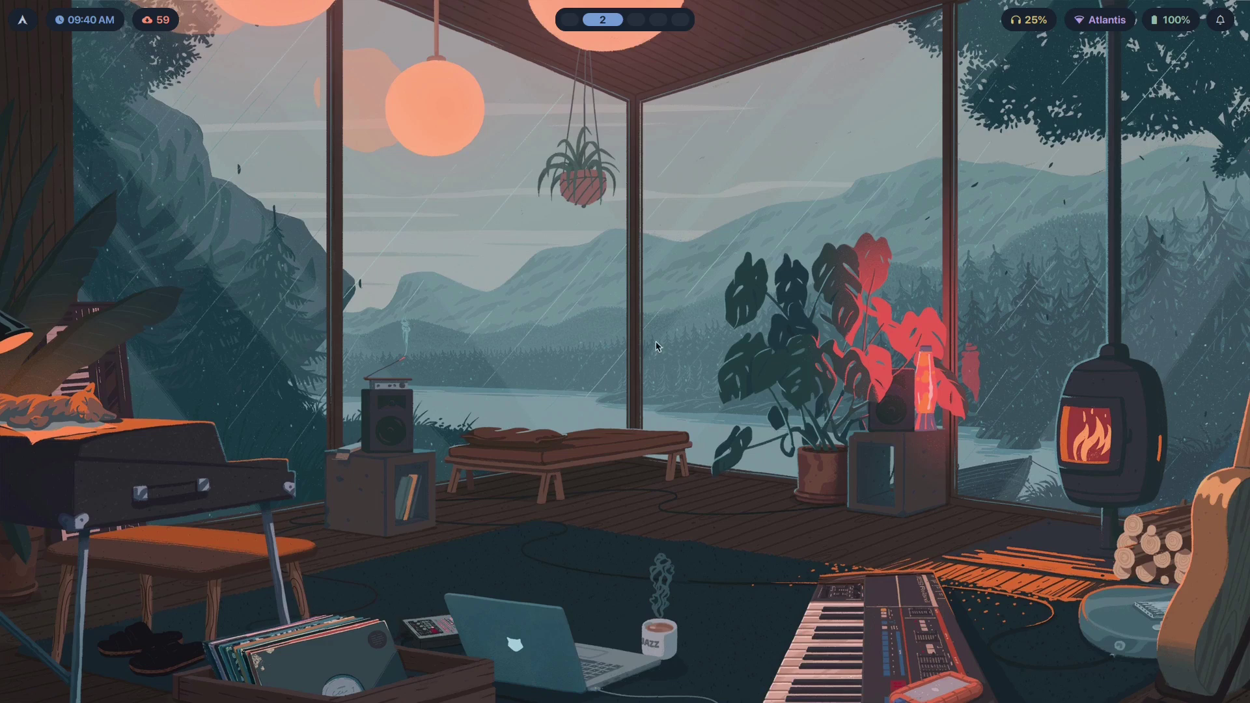
Step: Switch the desktop to the theme with the dark prism wallpaper and back to the rainy cabin theme
key("super+t")
key("Return")
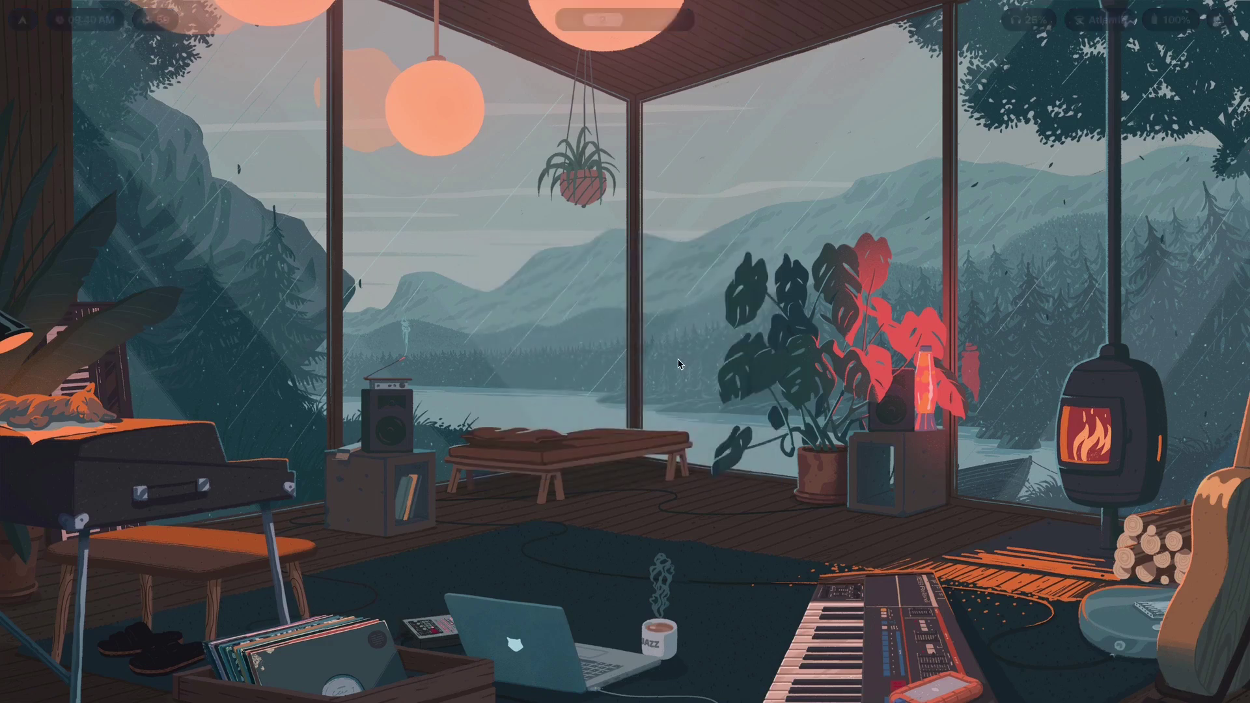
key("super+t")
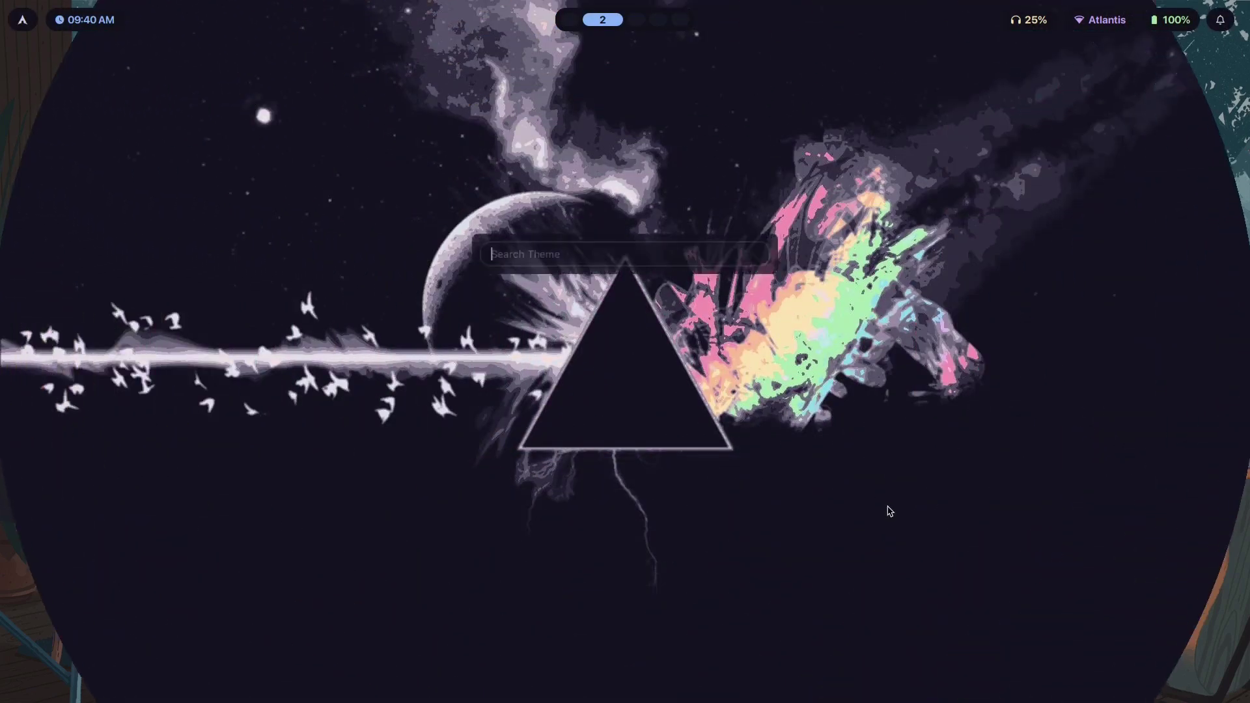
key("Down")
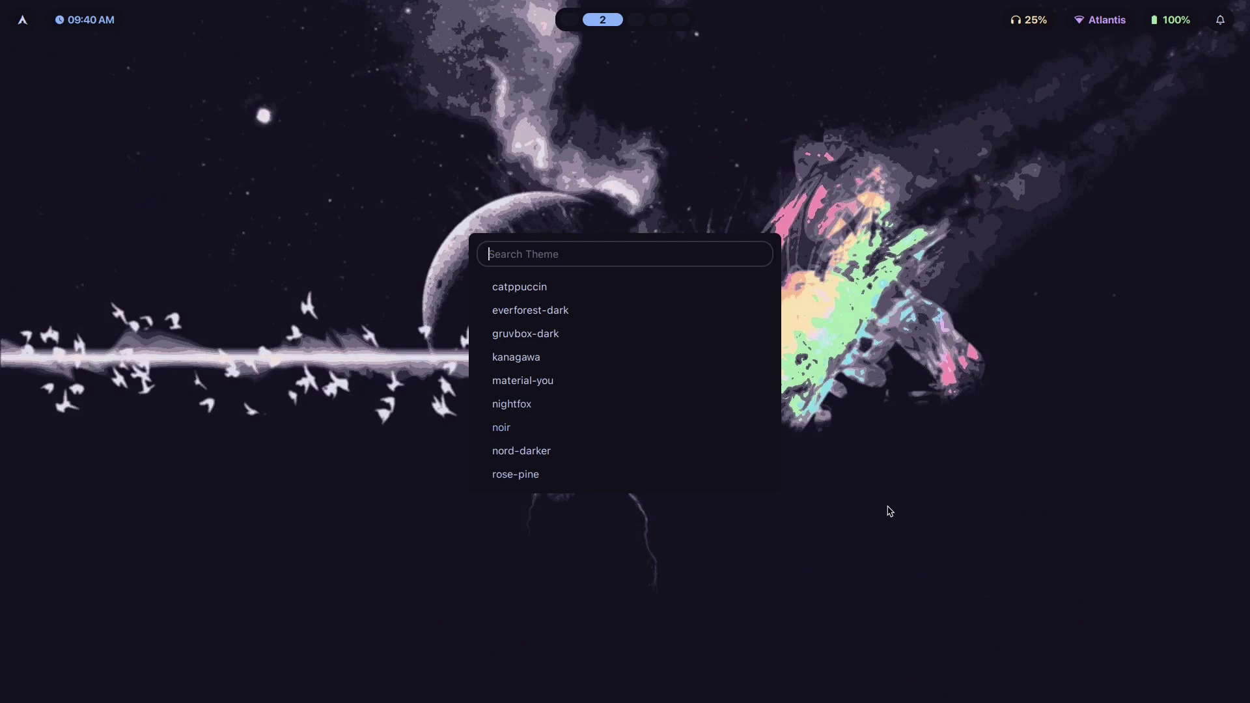
key("Return")
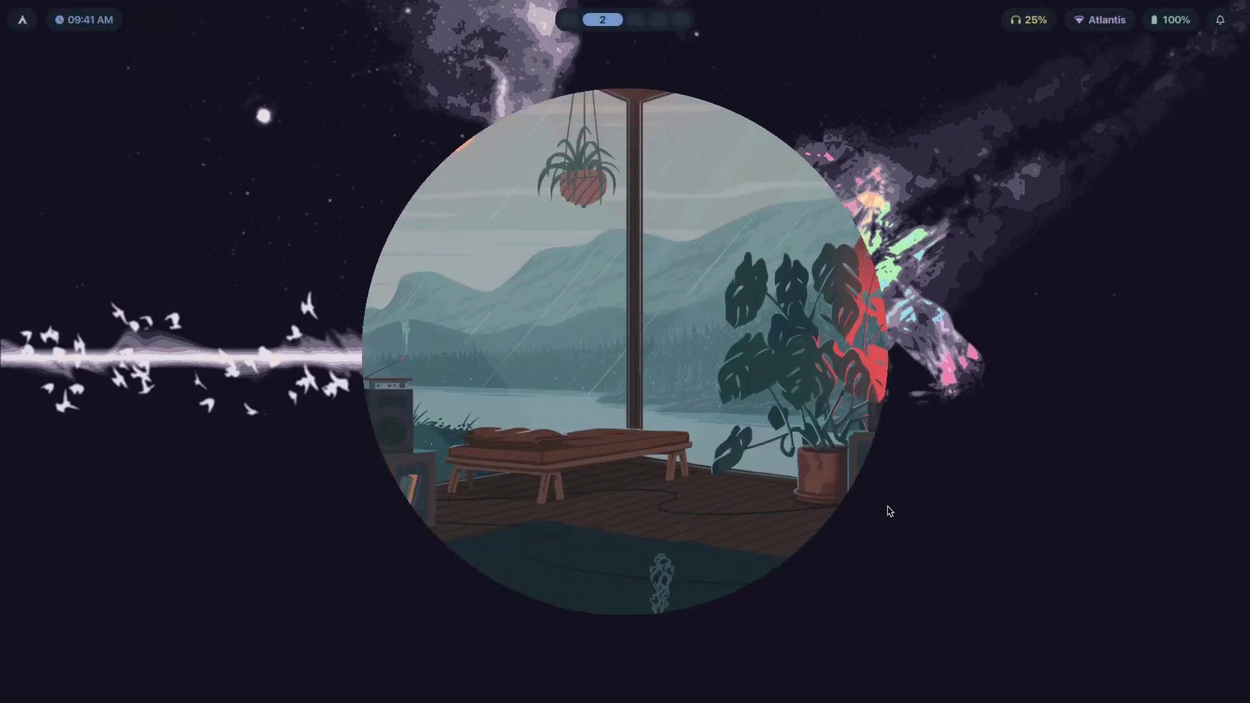
Step: Start a swww img command in a new terminal with Pictures/Wallpapers/anime_girl_plus_rockets.png as the image
key("super+Return")
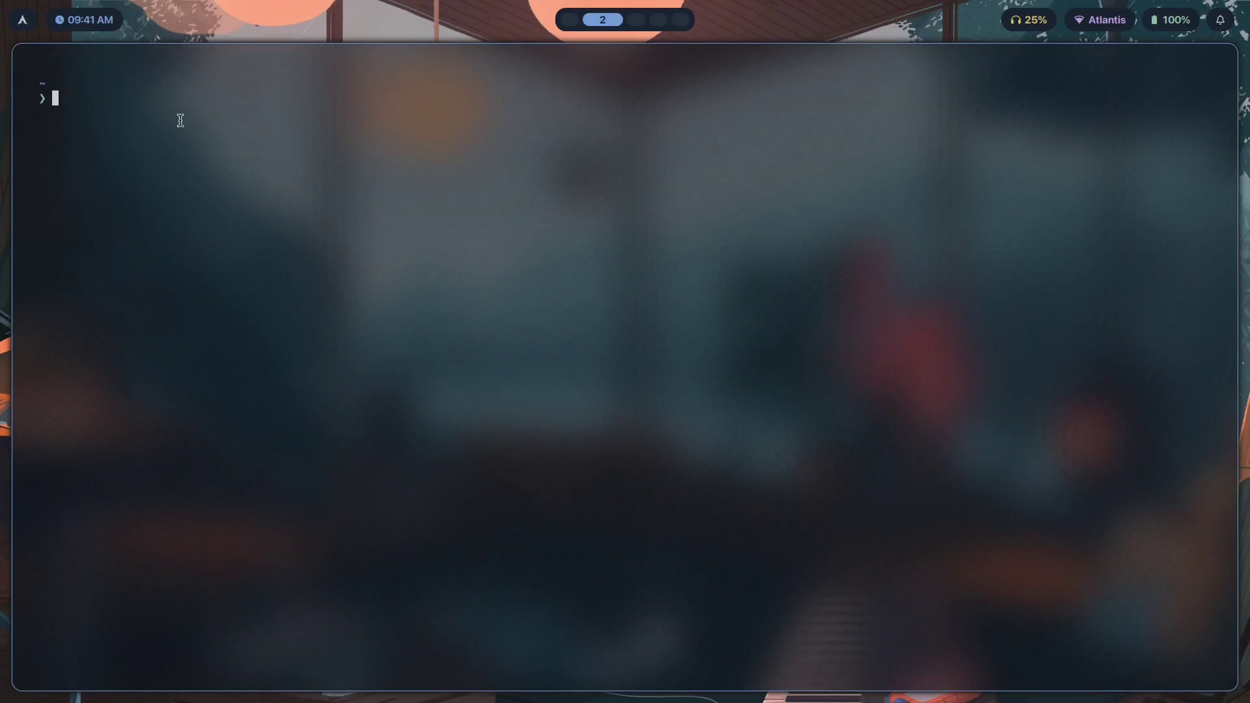
type("swww")
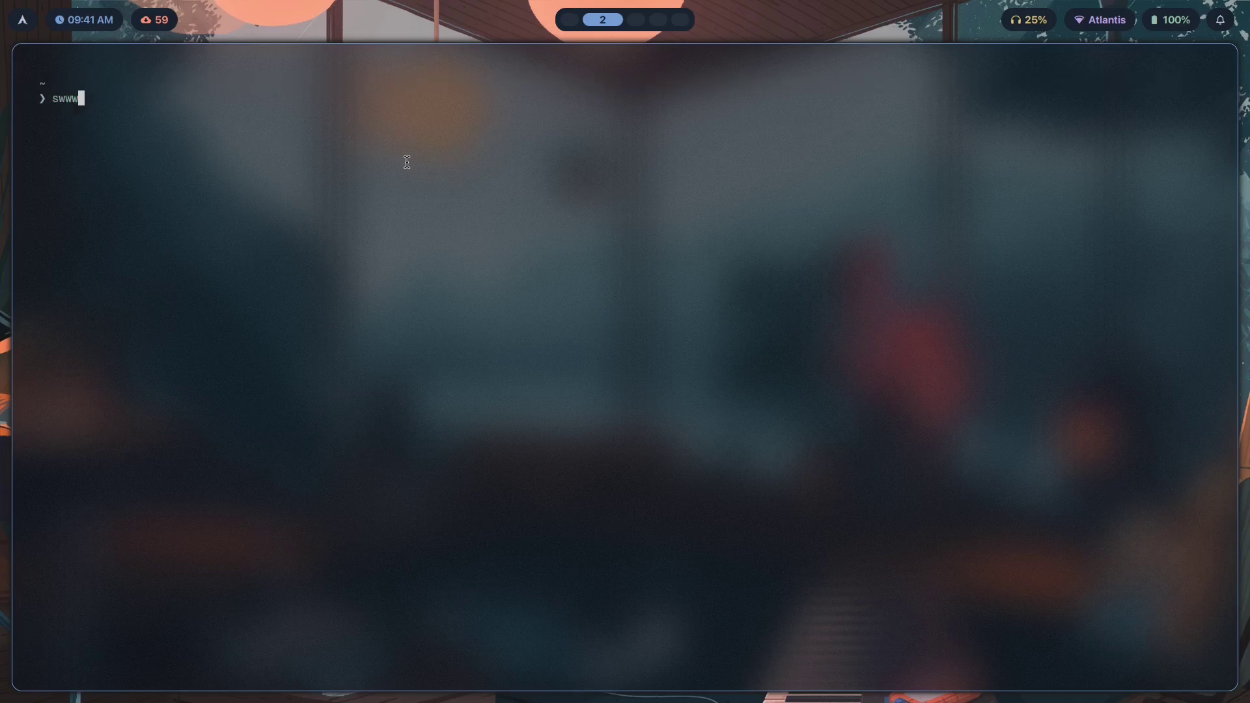
type(" -")
key("BackSpace")
type("-")
key("BackSpace")
key("BackSpace")
type("img Picw")
key("Tab")
type("Wa")
key("Tab")
key("Tab")
key("Tab")
key("Tab")
key("Tab")
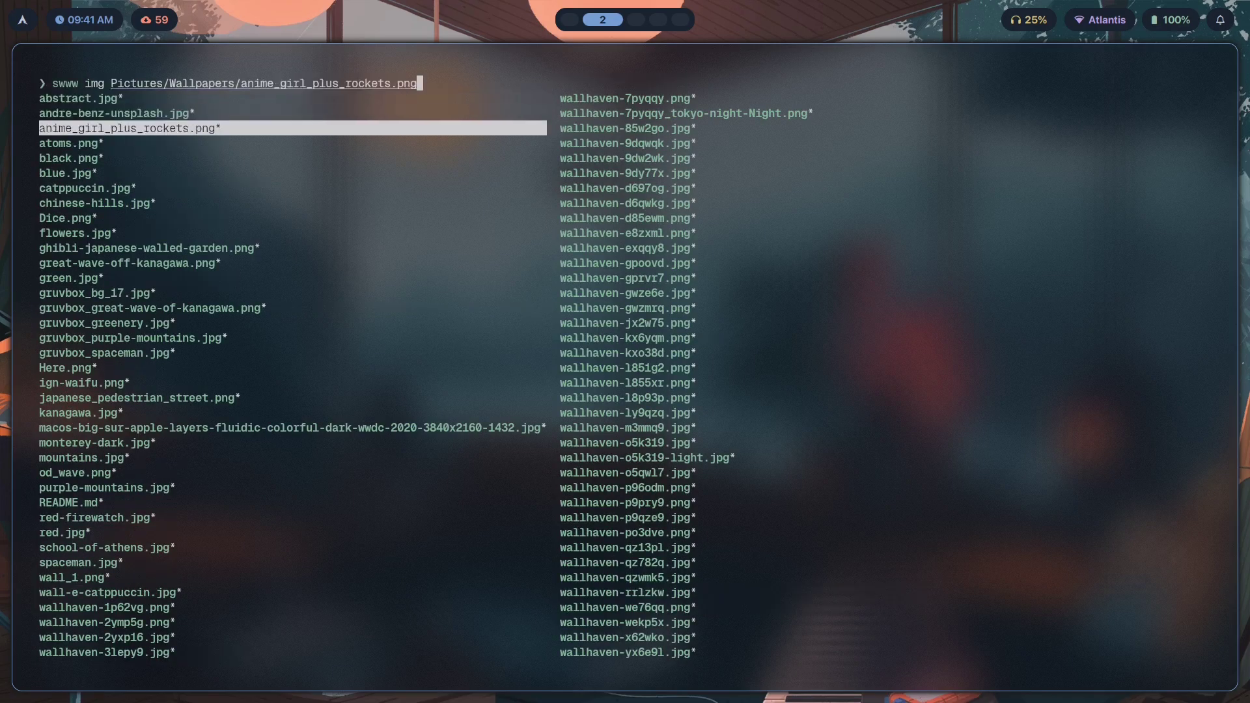
Step: Add --transition-fps 144 and the --transition-step option to the swww command, glancing at the desktop in between
type("--t")
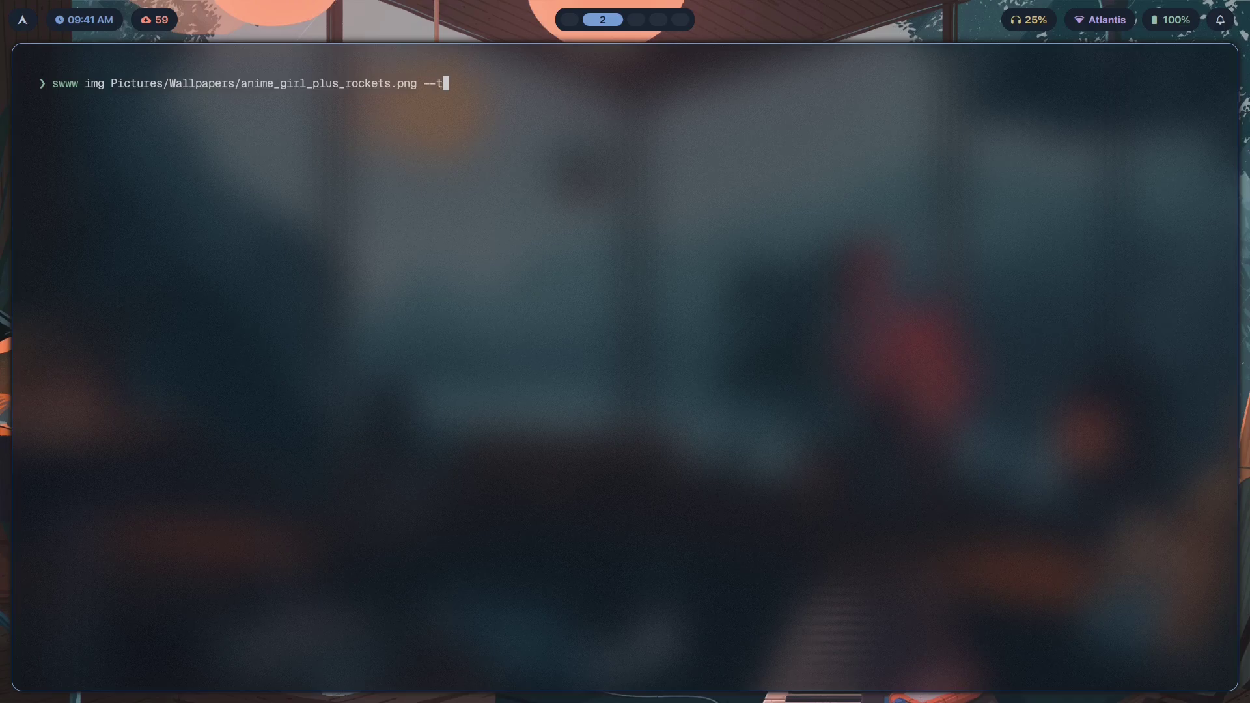
type("ransition-fps 144 --transitions-")
key("BackSpace")
key("BackSpace")
type("-step")
key("super+q")
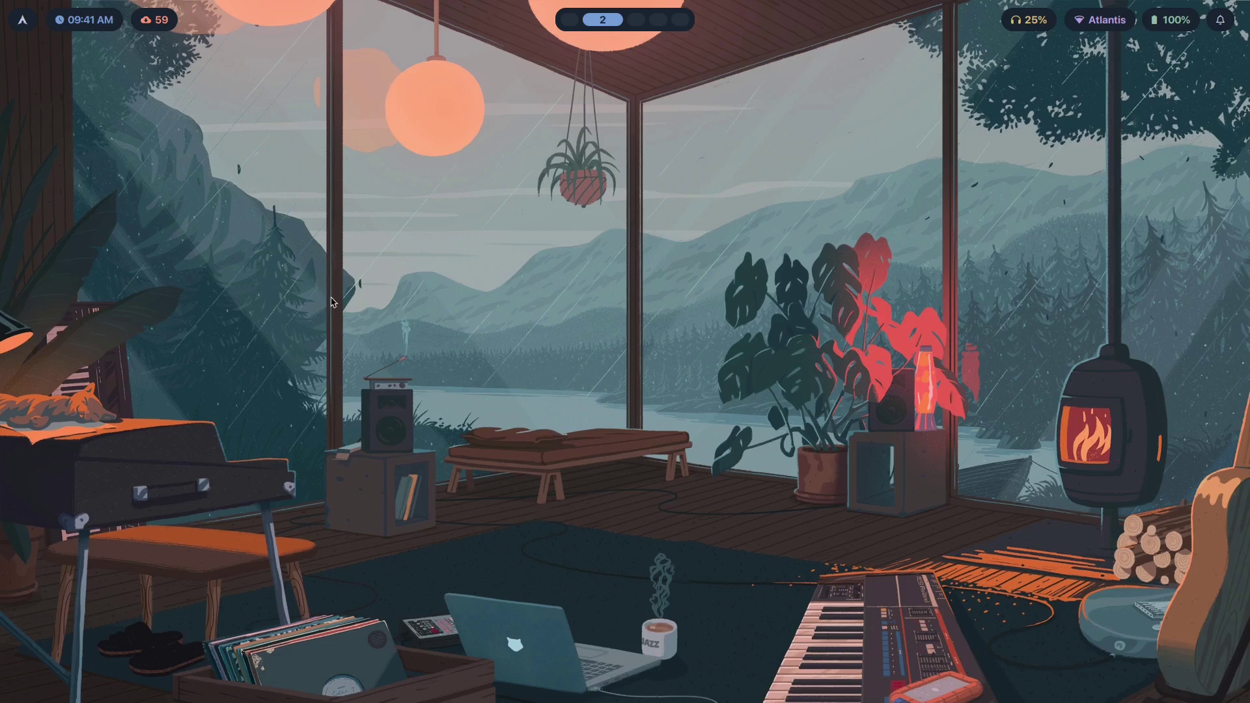
key("super+s")
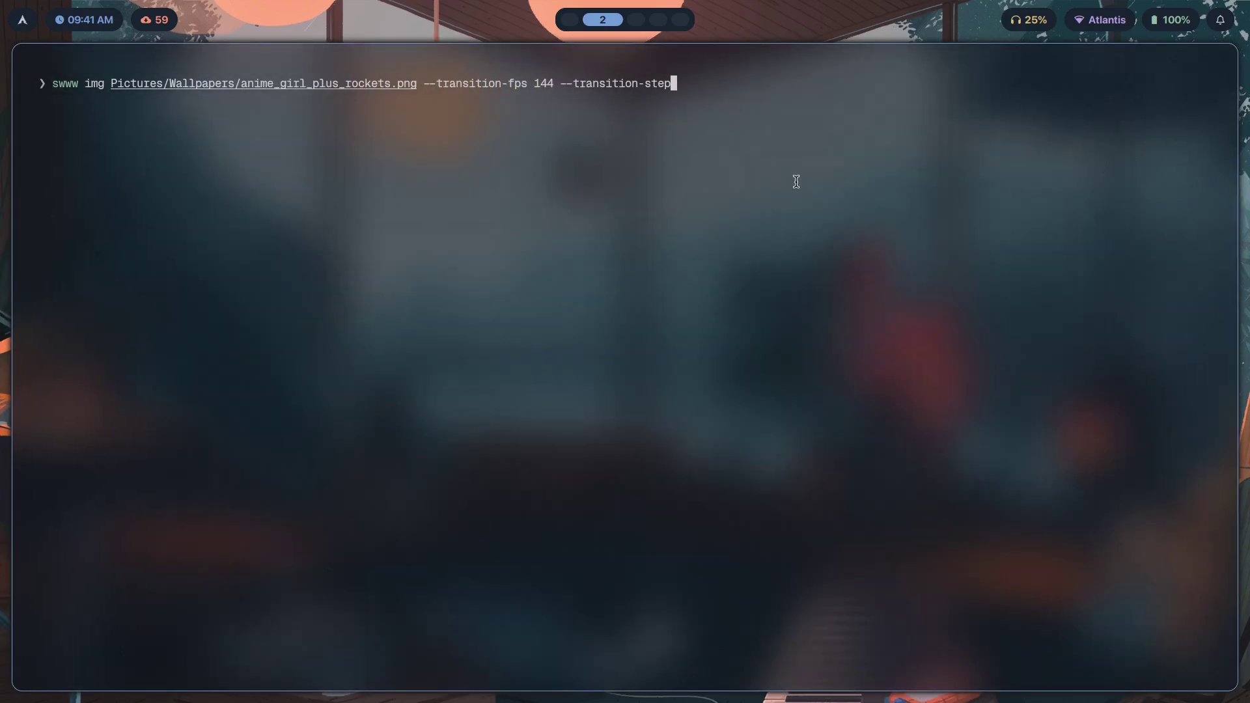
Step: Set the transition step to 255 and the transition type to wipe, and run the command to apply the wallpaper
type("255 --transition-type center")
key("ctrl+w")
type("wipe")
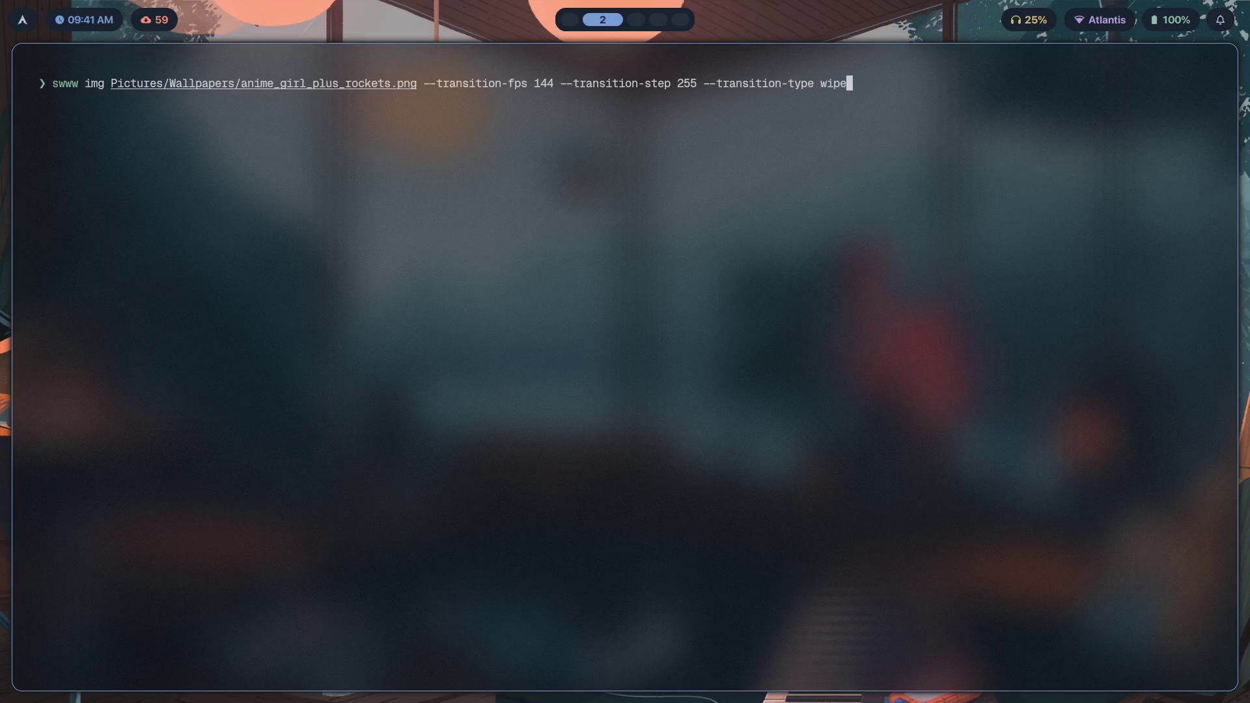
key("Return")
key("super+q")
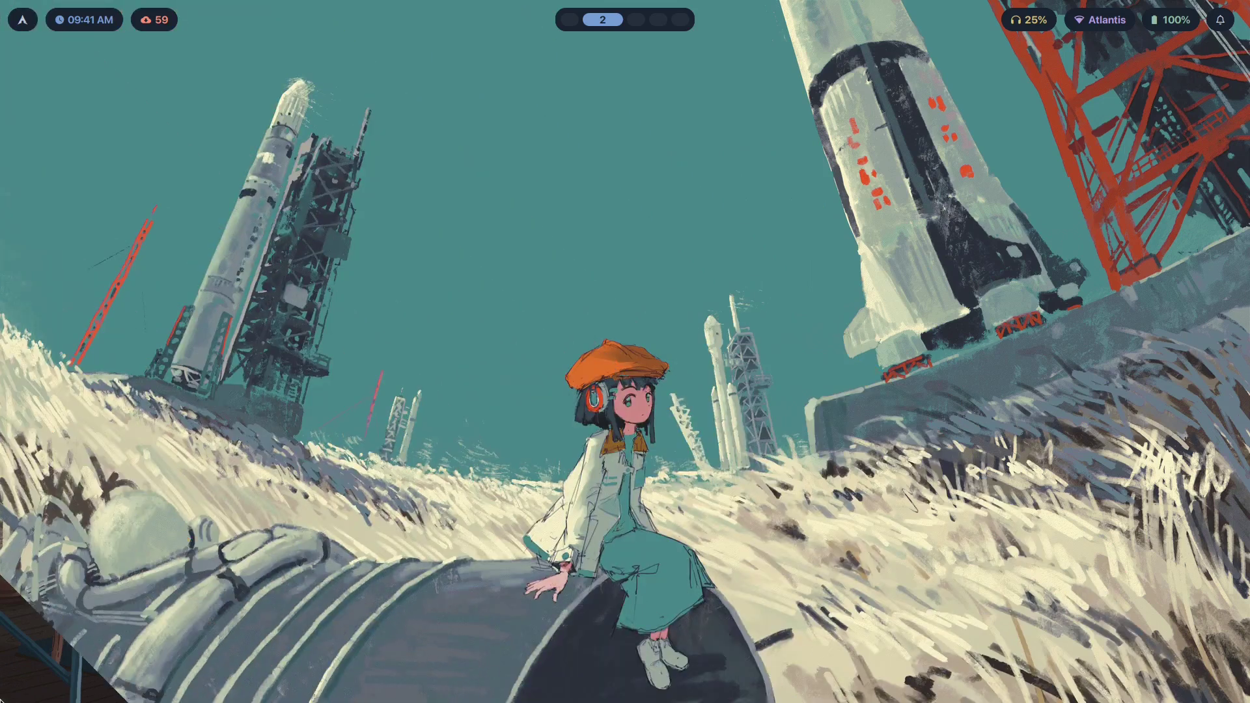
Step: Recall the last swww img command and set its transition step to 55
key("super+Return")
key("Up")
key("ctrl+Left")
key("ctrl+Left")
key("ctrl+Left")
key("ctrl+Left")
key("Right")
key("BackSpace")
key("BackSpace")
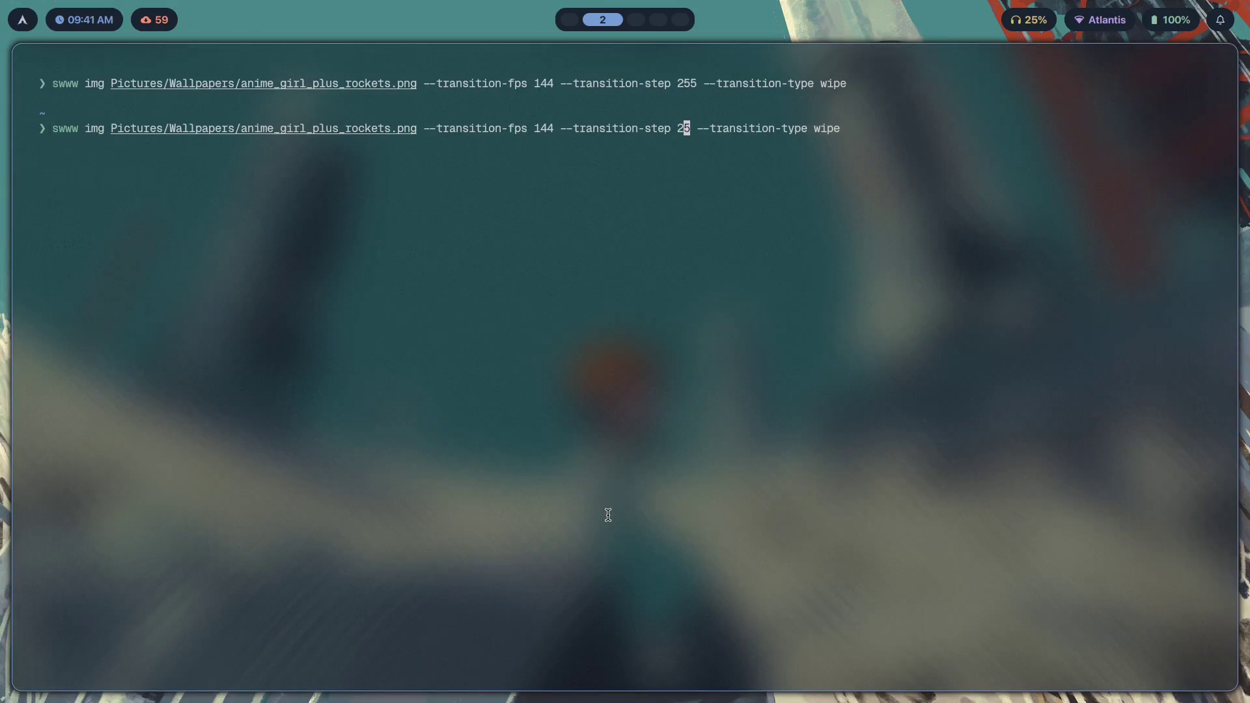
type("5")
Step: Remove the anime_girl_plus_rockets.png file name from the command's image path
key("ctrl+Left")
key("ctrl+Left")
key("ctrl+Left")
key("ctrl+Left")
key("ctrl+Left")
key("ctrl+Left")
key("ctrl+Left")
key("ctrl+Left")
key("ctrl+Left")
key("ctrl+Right")
key("Right")
key("Right")
key("Right")
key("Right")
key("Right")
key("Right")
key("Right")
key("Right")
key("Right")
key("Right")
key("Right")
key("BackSpace")
key("BackSpace")
key("BackSpace")
key("BackSpace")
key("BackSpace")
key("BackSpace")
key("BackSpace")
key("BackSpace")
key("BackSpace")
key("BackSpace")
key("BackSpace")
key("BackSpace")
key("BackSpace")
key("BackSpace")
key("BackSpace")
key("BackSpace")
key("BackSpace")
key("BackSpace")
key("BackSpace")
key("BackSpace")
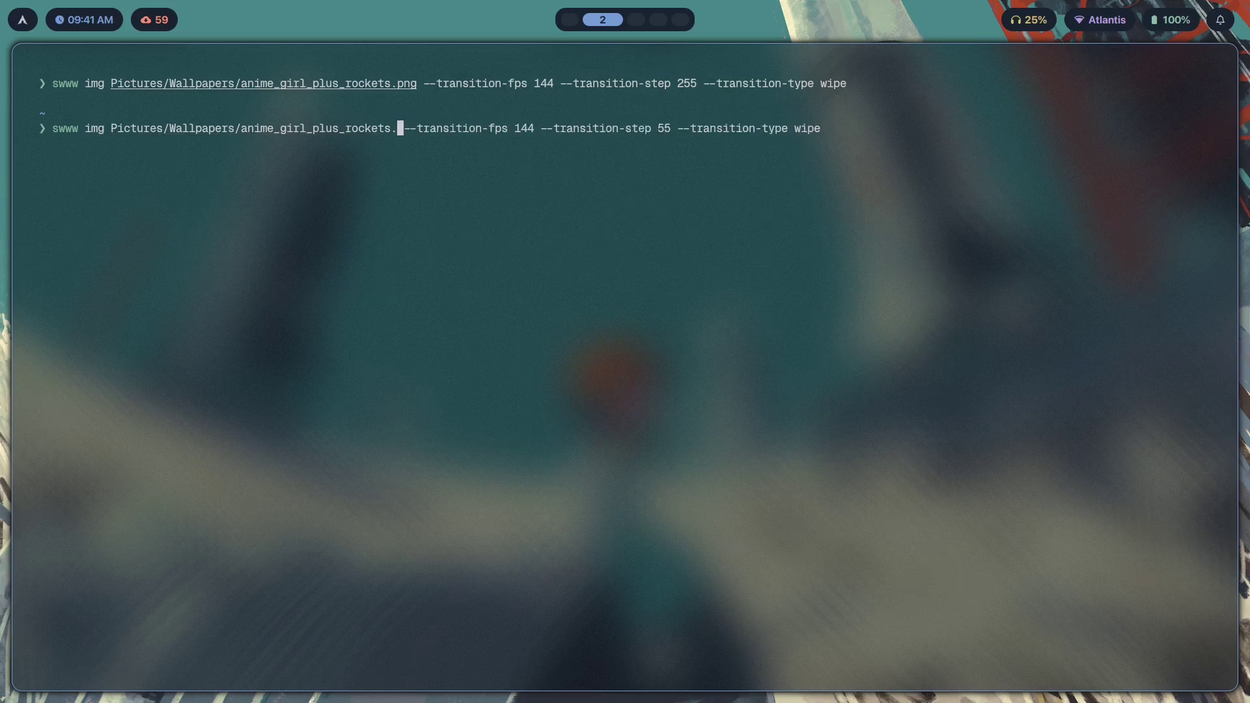
key("BackSpace")
key("BackSpace")
key("BackSpace")
key("BackSpace")
key("BackSpace")
key("BackSpace")
Step: Complete the image path as Pictures/Wallpapers/flowers.jpg and run the command to apply the wallpaper, then show the empty desktop
key("Tab")
key("Tab")
key("Tab")
key("Tab")
key("Tab")
key("Tab")
key("Tab")
key("Tab")
key("Tab")
key("Tab")
key("Tab")
key("Return")
key("Return")
key("super+q")
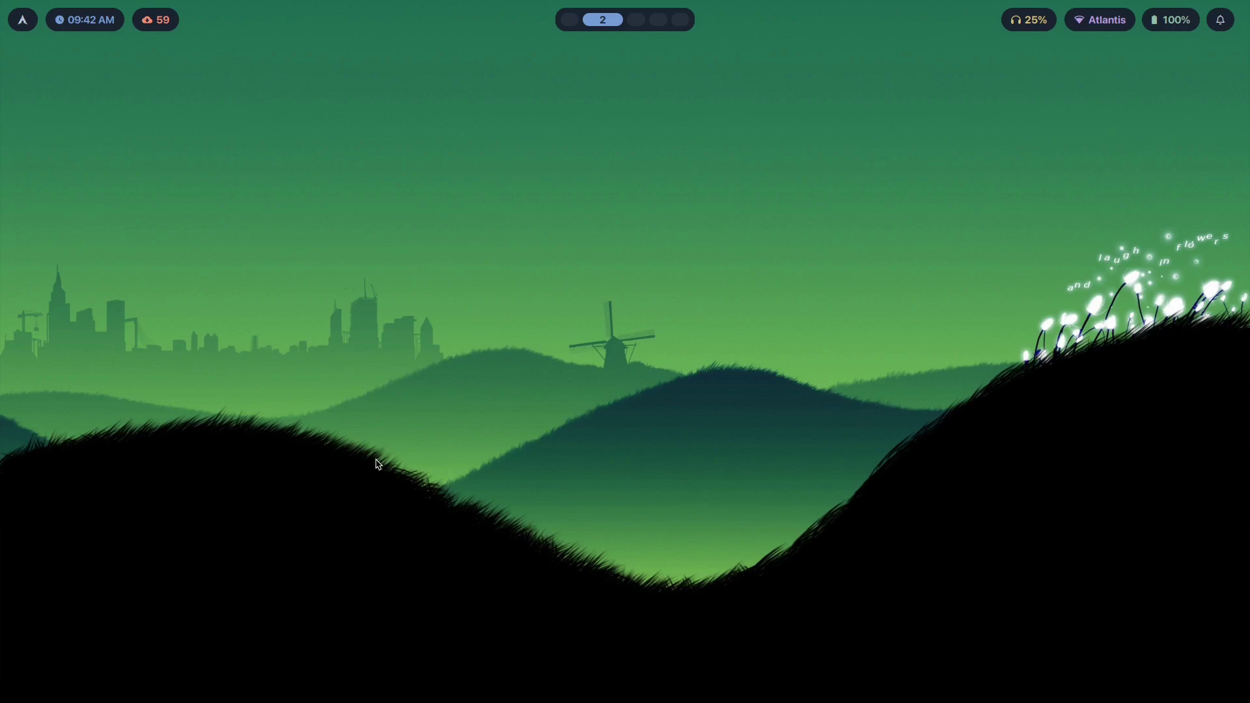
Step: Recall the flowers.jpg command and set its transition step to 255, glancing at the desktop in between
key("super+2")
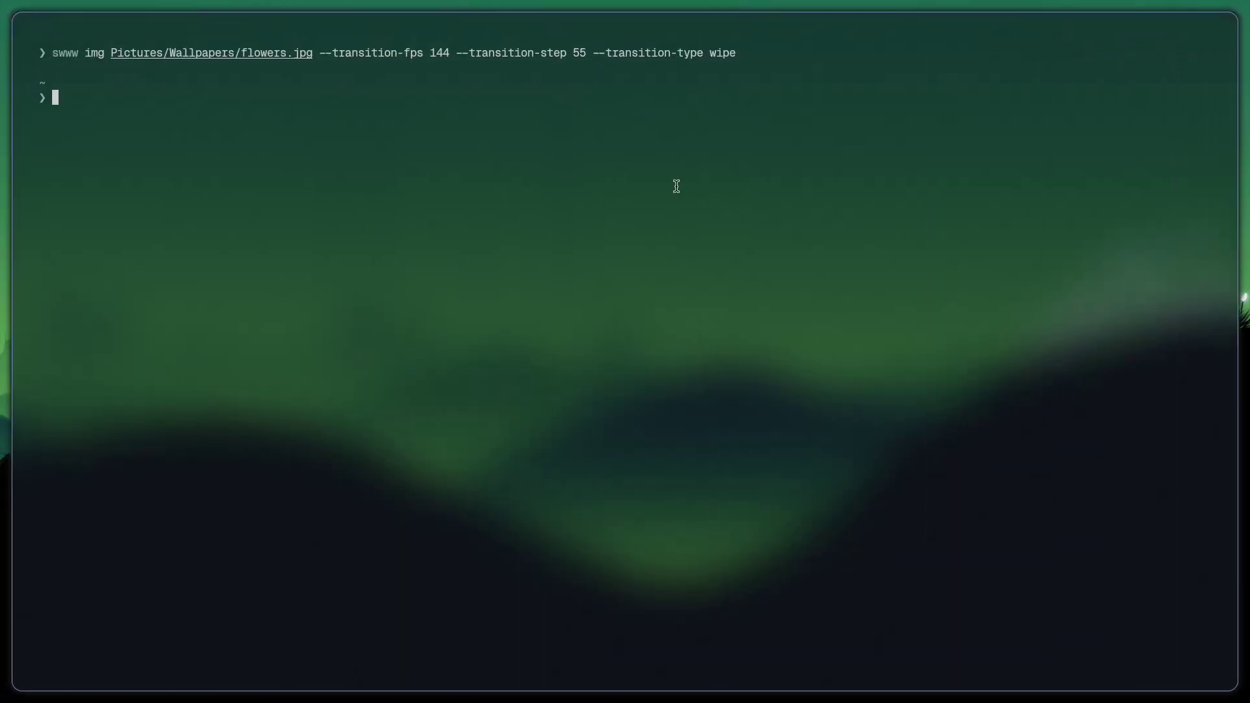
key("Up")
key("ctrl+Left")
key("ctrl+Left")
key("ctrl+Left")
key("ctrl+Left")
key("ctrl+Left")
key("ctrl+Right")
type("2")
key("ctrl+Right")
key("ctrl+Right")
key("ctrl+Right")
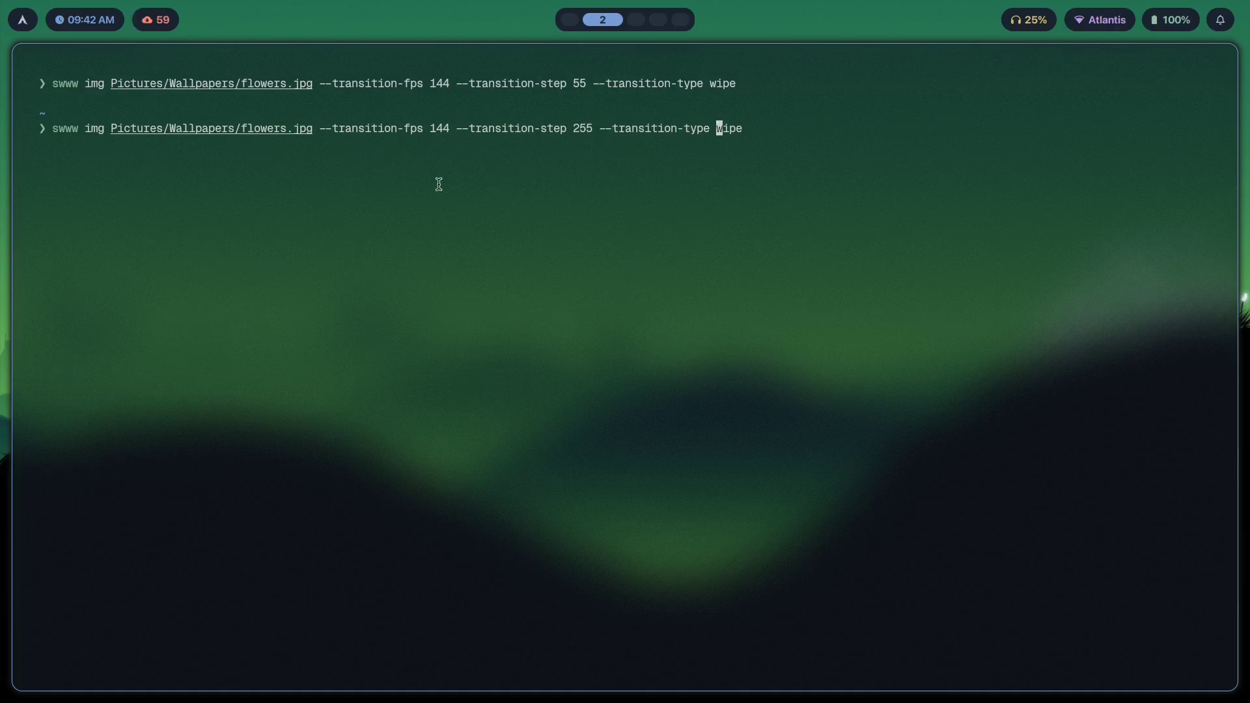
key("super+3")
key("super+2")
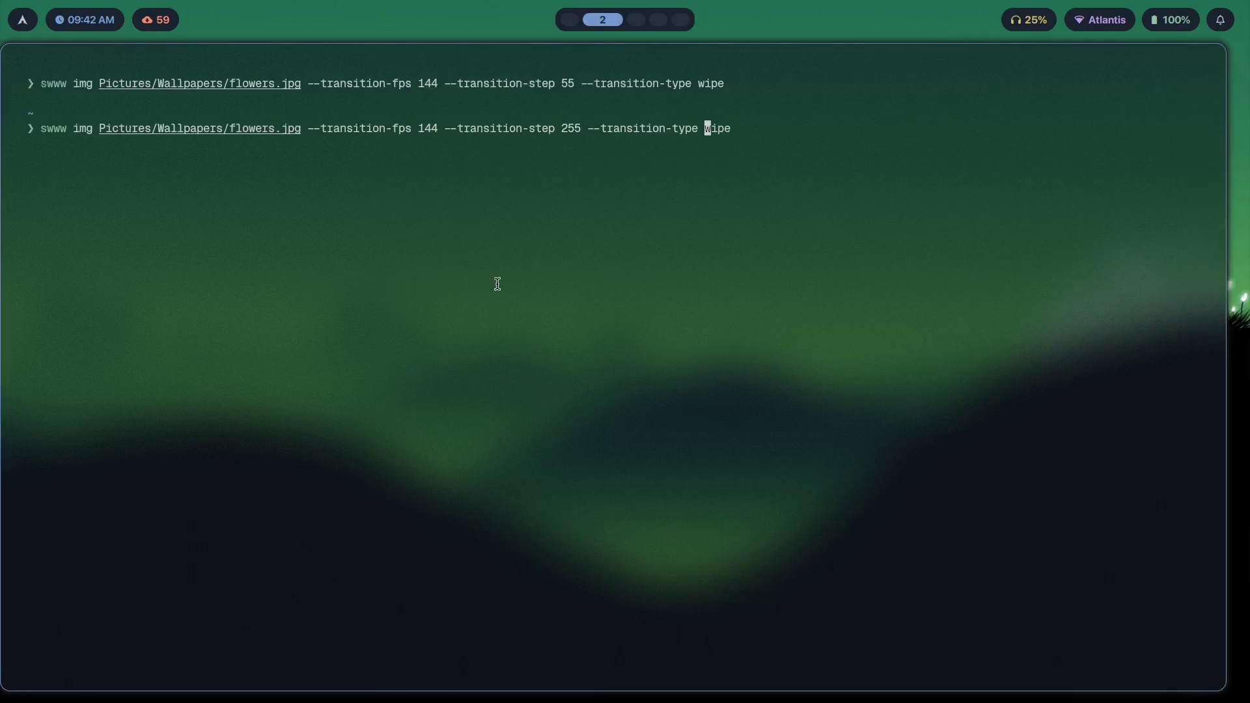
Step: Search the theme switcher for night and apply the theme with the rainy cabin wallpaper
key("super+t")
type("night")
key("Return")
key("super+3")
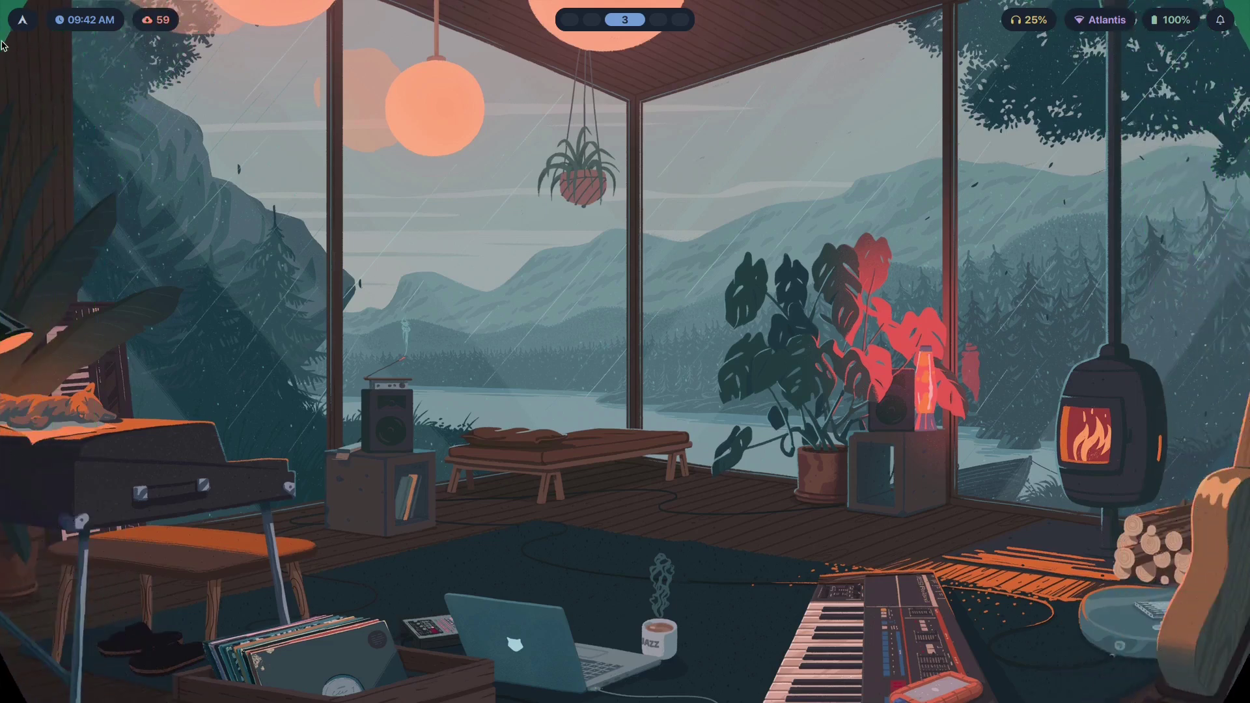
Step: Return to the ArchWiki Desktop environment page and show the Custom environments section with its component list
key("super+3")
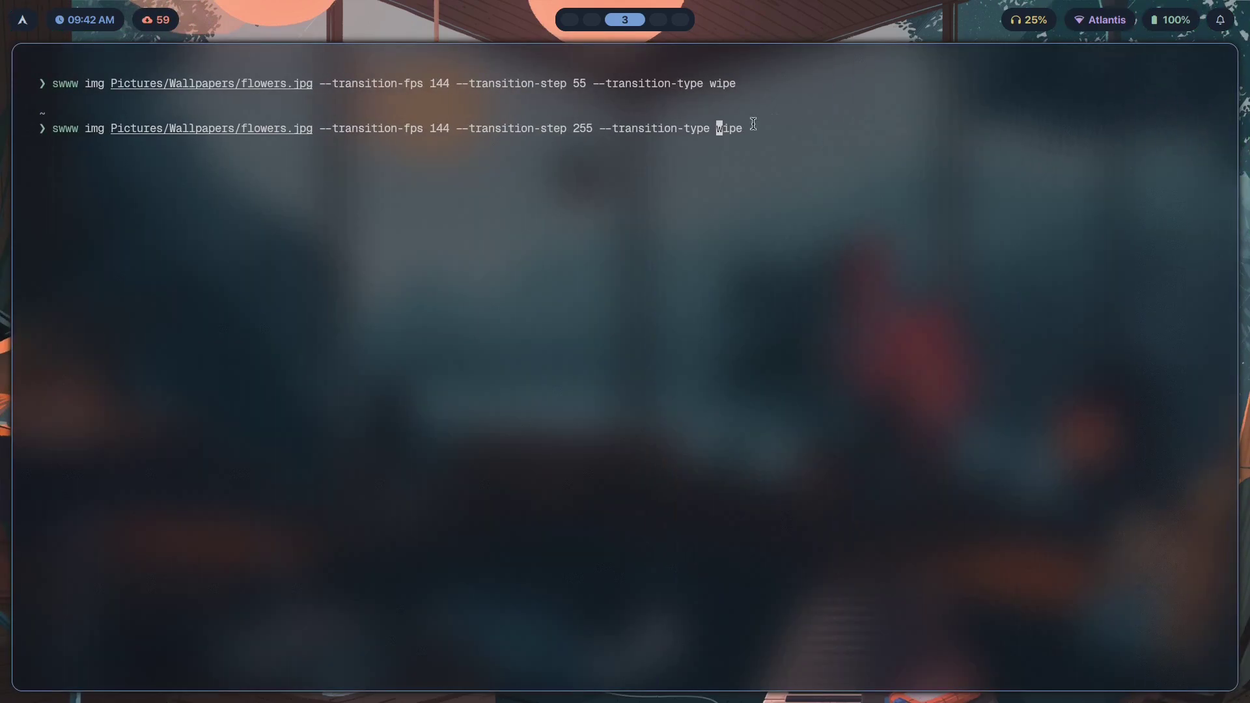
key("super+2")
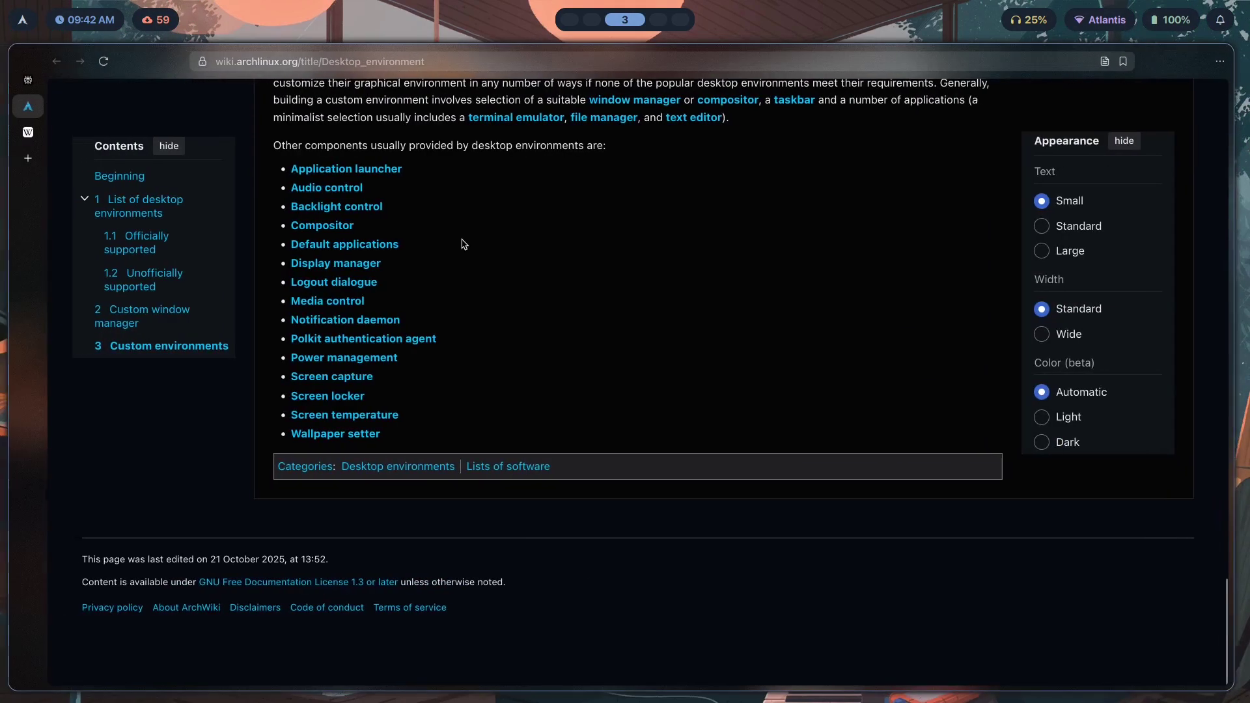
scroll(313, 303, "up", 3)
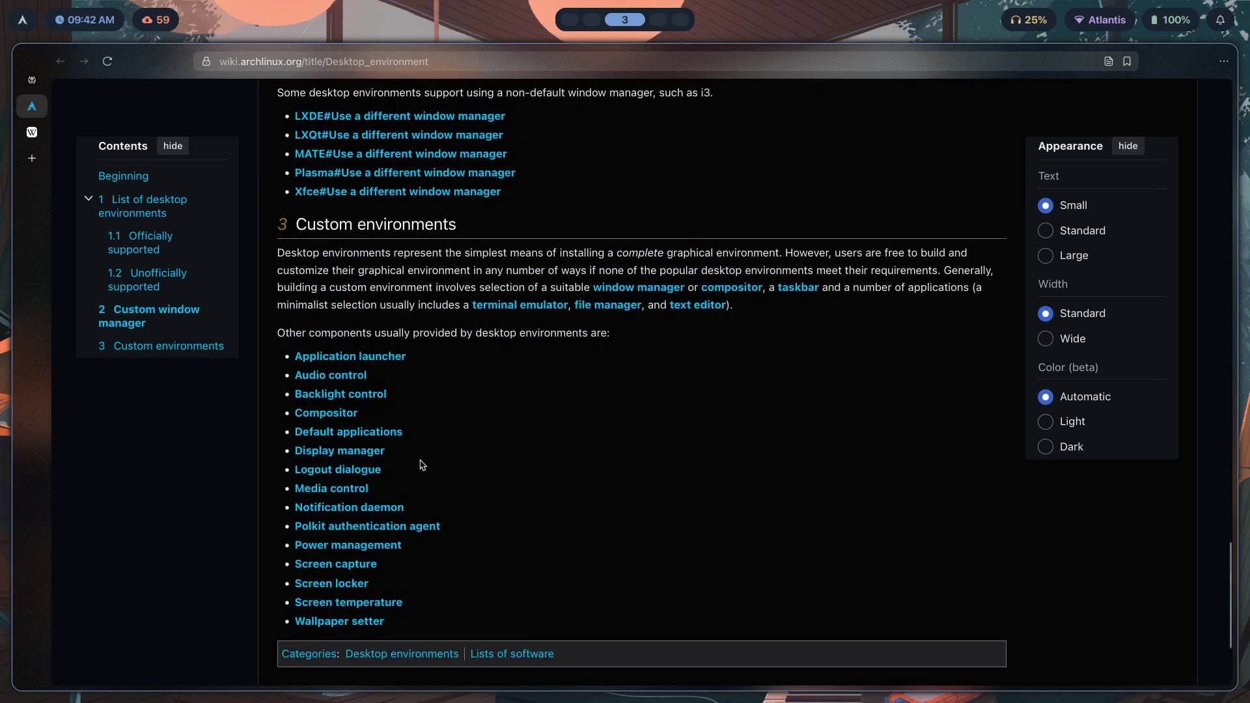